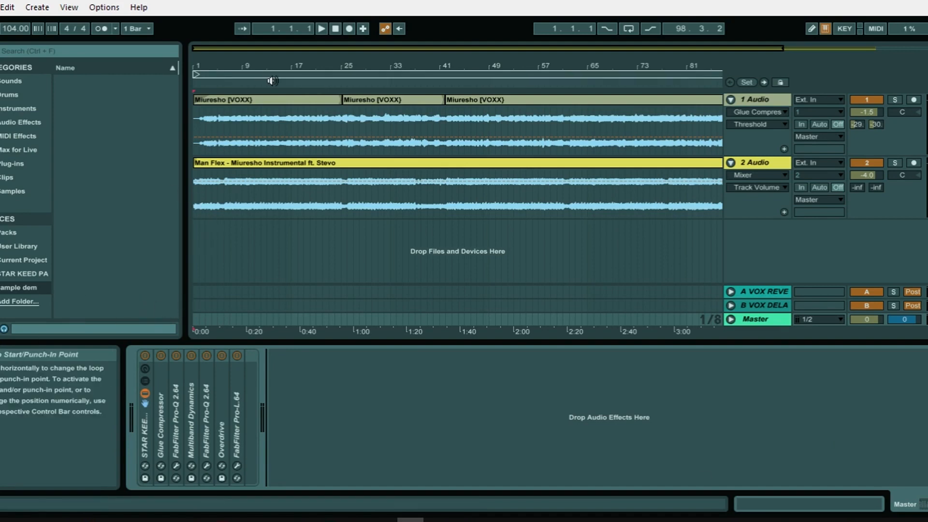
# Bypass the STAR KEED MASTERING rack on the Master track and play the song from the start.
pyautogui.moveTo(285, 50); pyautogui.dragTo(285, 37)
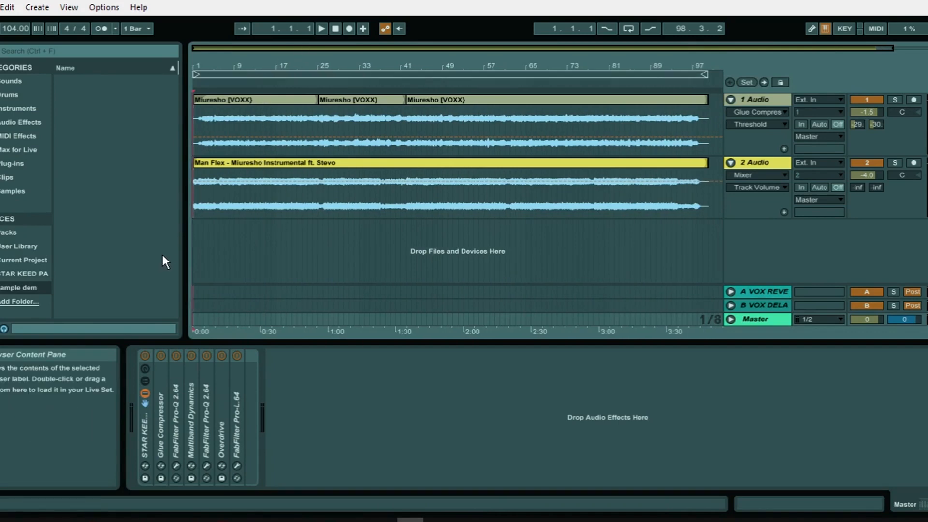
pyautogui.click(145, 356)
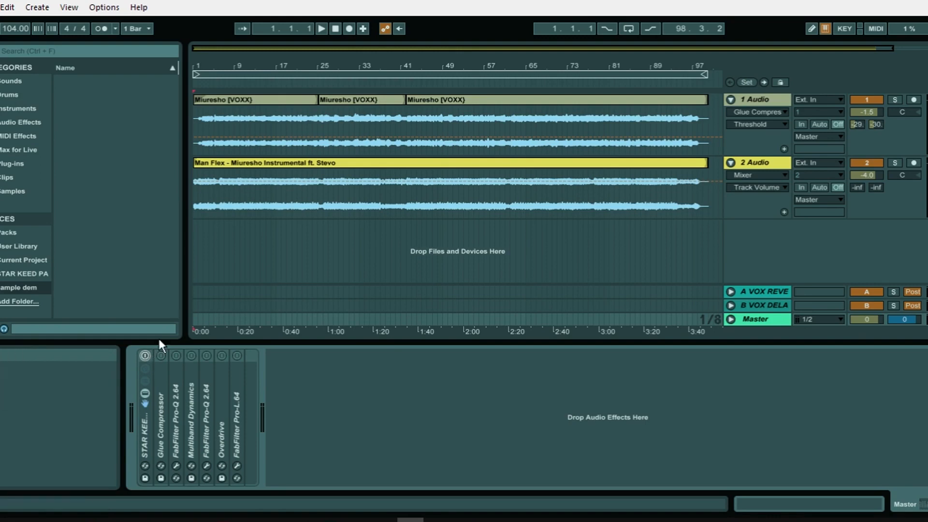
pyautogui.press('space')
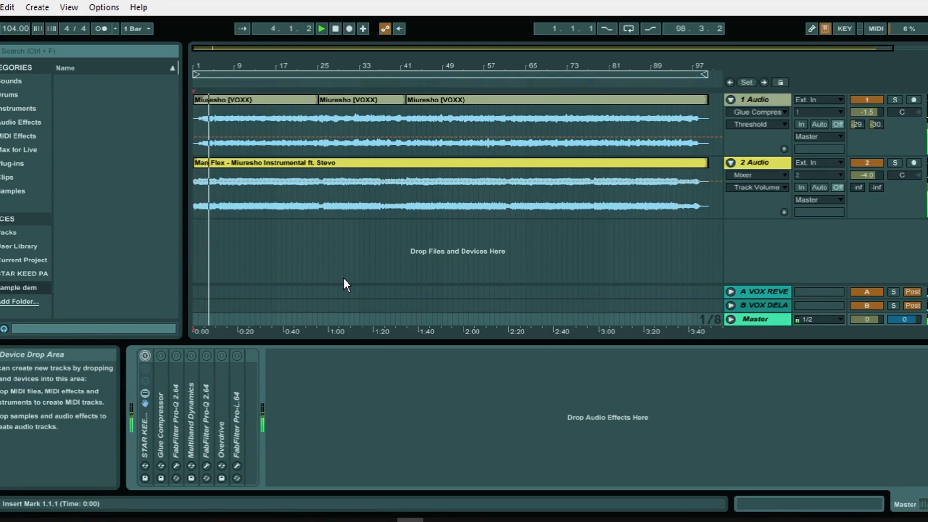
# Raise the system volume to 100 while the unmastered mix plays.
pyautogui.press('XF86AudioRaiseVolume')
pyautogui.press('XF86AudioRaiseVolume')
pyautogui.press('XF86AudioRaiseVolume')
pyautogui.press('XF86AudioRaiseVolume')
pyautogui.press('XF86AudioRaiseVolume')
pyautogui.press('XF86AudioRaiseVolume')
pyautogui.press('XF86AudioRaiseVolume')
pyautogui.press('XF86AudioRaiseVolume')
pyautogui.press('XF86AudioRaiseVolume')
pyautogui.press('XF86AudioRaiseVolume')
pyautogui.press('XF86AudioRaiseVolume')
pyautogui.press('XF86AudioRaiseVolume')
pyautogui.press('XF86AudioRaiseVolume')
pyautogui.press('XF86AudioRaiseVolume')
pyautogui.press('XF86AudioRaiseVolume')
pyautogui.press('XF86AudioRaiseVolume')
pyautogui.press('XF86AudioRaiseVolume')
pyautogui.press('XF86AudioRaiseVolume')
pyautogui.press('XF86AudioRaiseVolume')
pyautogui.press('XF86AudioRaiseVolume')
pyautogui.press('XF86AudioRaiseVolume')
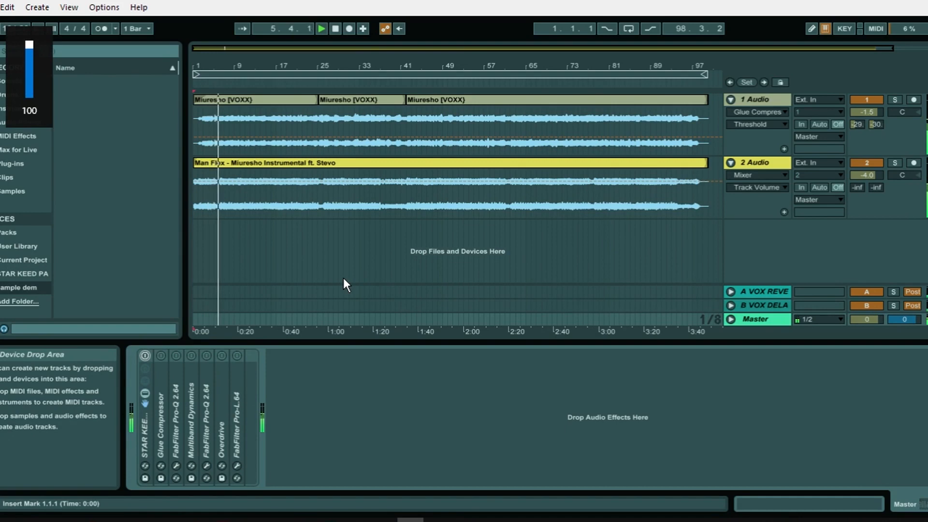
# Set the playback start on the instrumental track to 6.1.1 and play the unmastered mix from there.
pyautogui.click(285, 252)
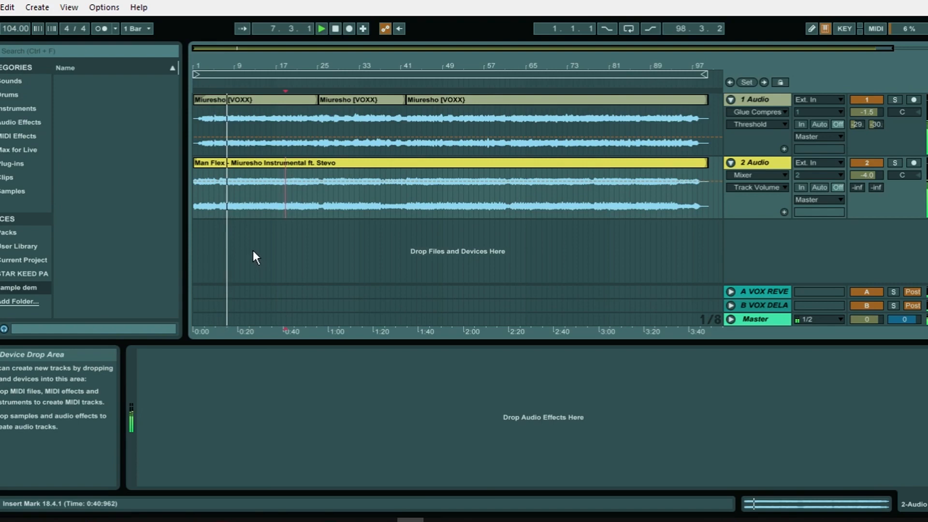
pyautogui.click(219, 172)
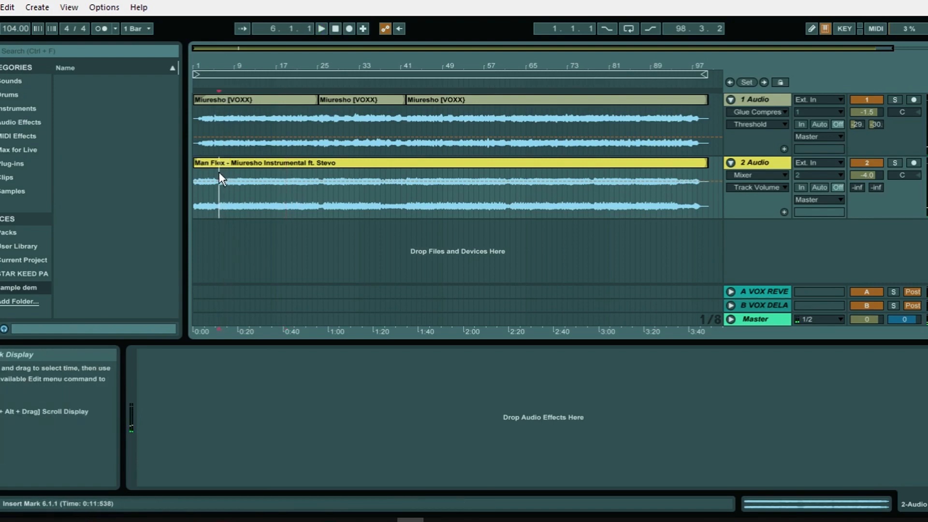
pyautogui.press('space')
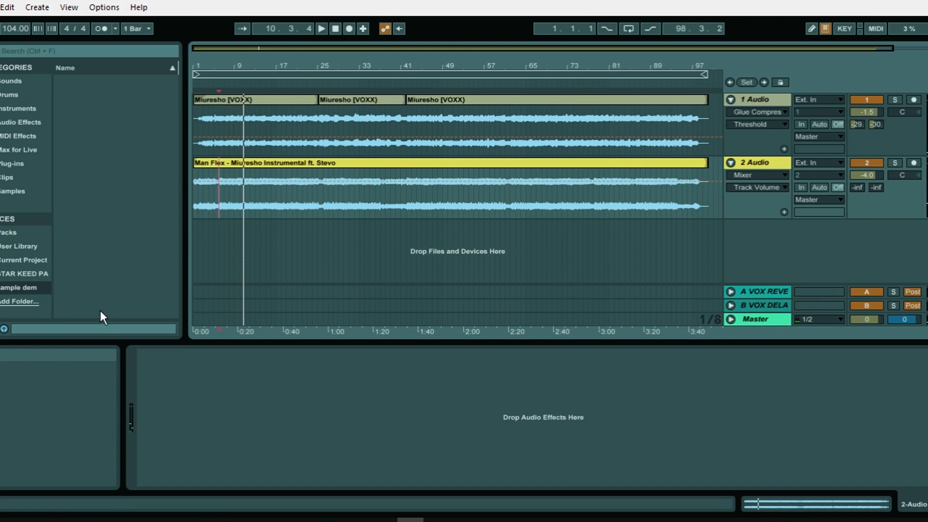
pyautogui.click(169, 520)
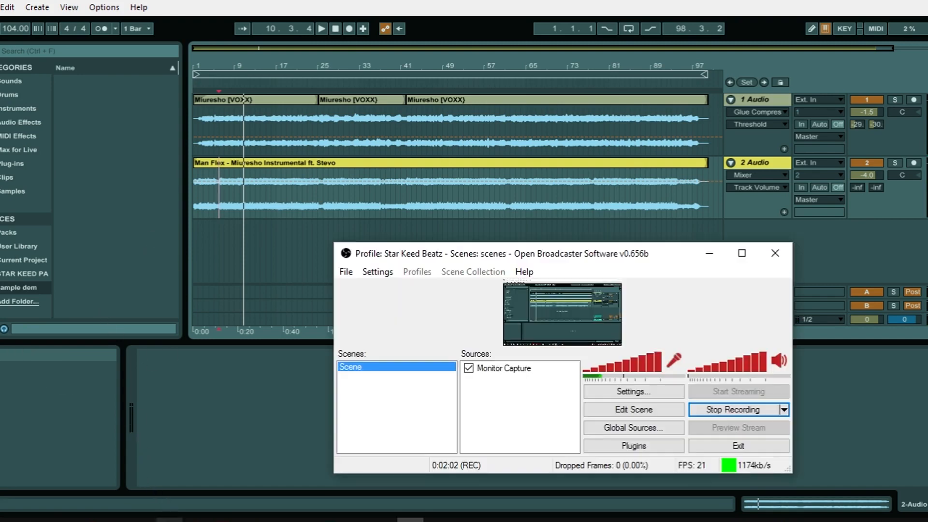
pyautogui.click(240, 374)
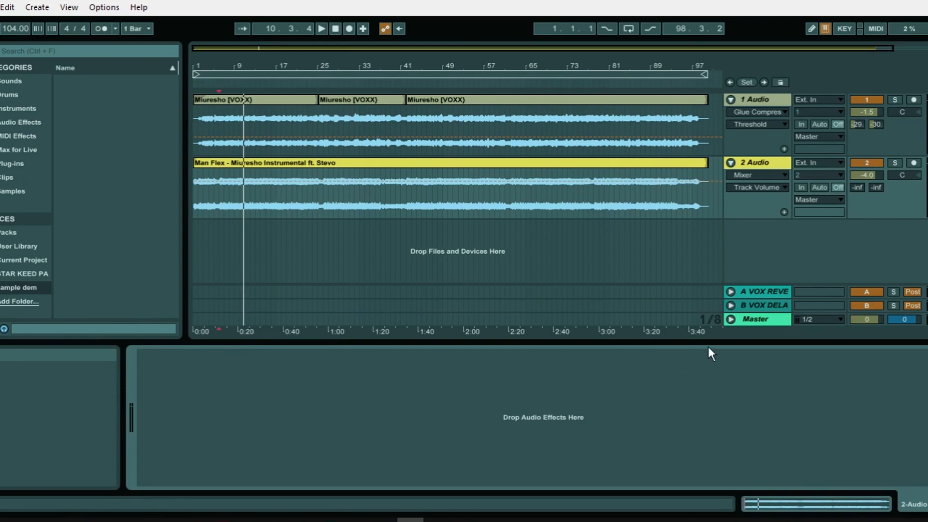
# Show the Master track's effect devices and lower the system volume well below 90.
pyautogui.click(736, 321)
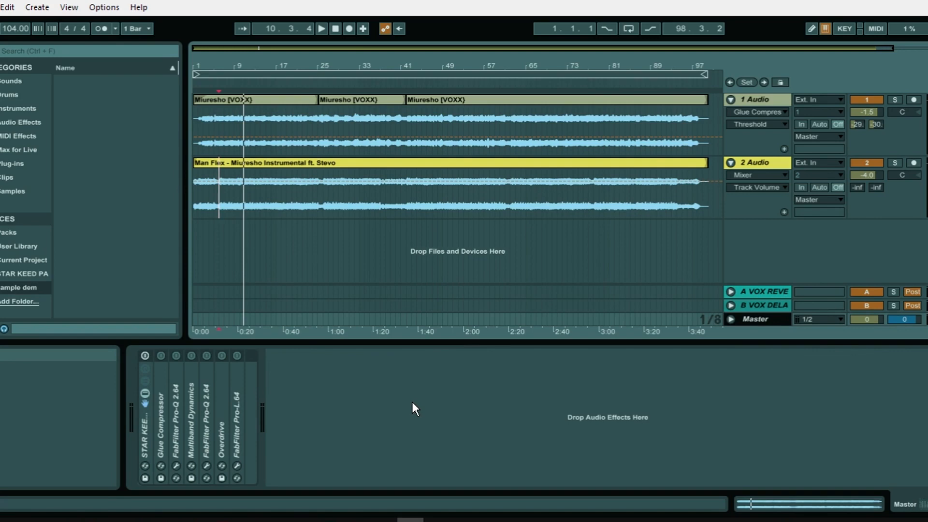
pyautogui.press('XF86AudioLowerVolume')
pyautogui.press('XF86AudioLowerVolume')
pyautogui.press('XF86AudioLowerVolume')
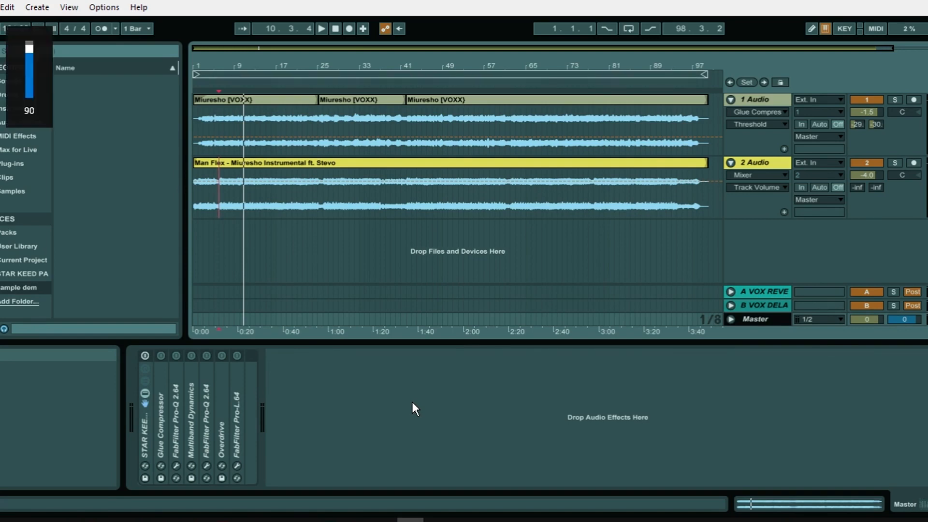
pyautogui.press('XF86AudioLowerVolume')
pyautogui.press('XF86AudioLowerVolume')
pyautogui.press('XF86AudioLowerVolume')
pyautogui.press('XF86AudioLowerVolume')
pyautogui.press('XF86AudioLowerVolume')
pyautogui.press('XF86AudioLowerVolume')
pyautogui.press('XF86AudioLowerVolume')
pyautogui.press('XF86AudioLowerVolume')
pyautogui.press('XF86AudioLowerVolume')
pyautogui.press('XF86AudioLowerVolume')
pyautogui.press('XF86AudioLowerVolume')
pyautogui.press('XF86AudioLowerVolume')
pyautogui.press('XF86AudioLowerVolume')
pyautogui.click(413, 395)
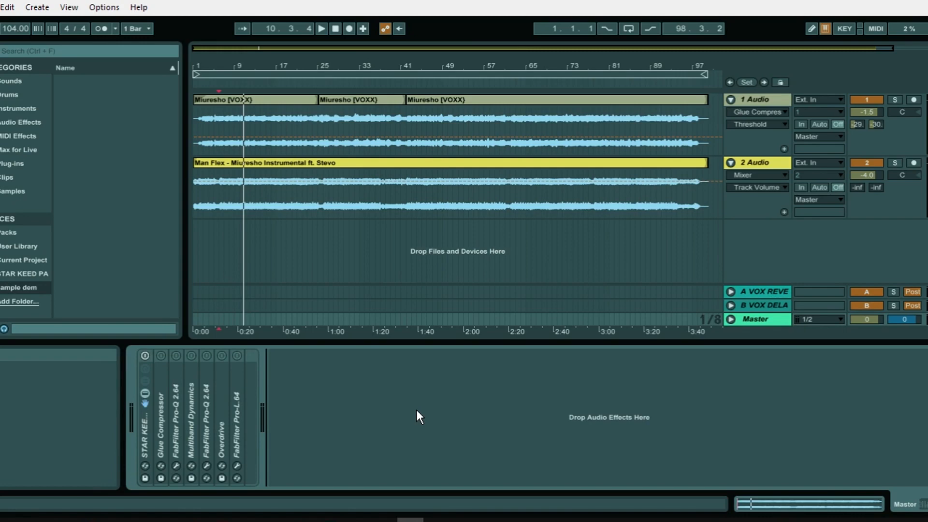
# Reactivate the mastering rack on the Master track and play the song from the start.
pyautogui.click(147, 356)
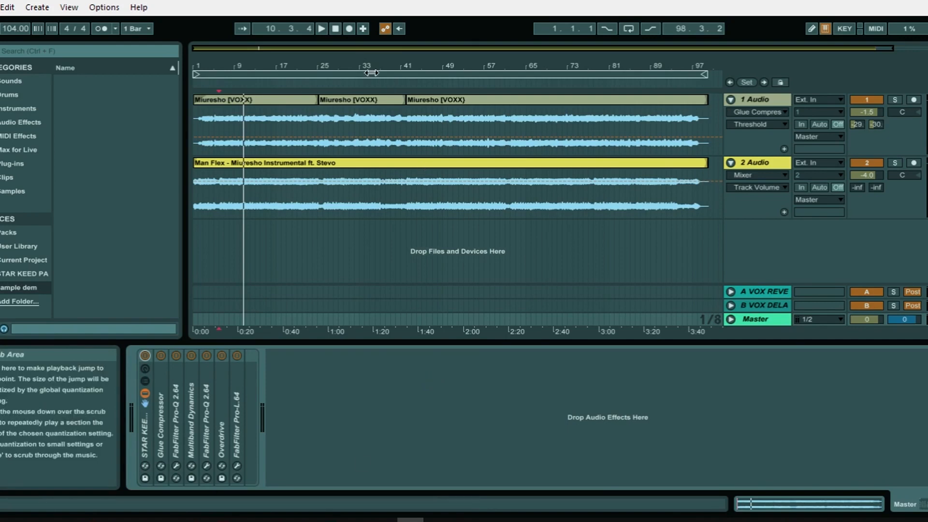
pyautogui.click(335, 29)
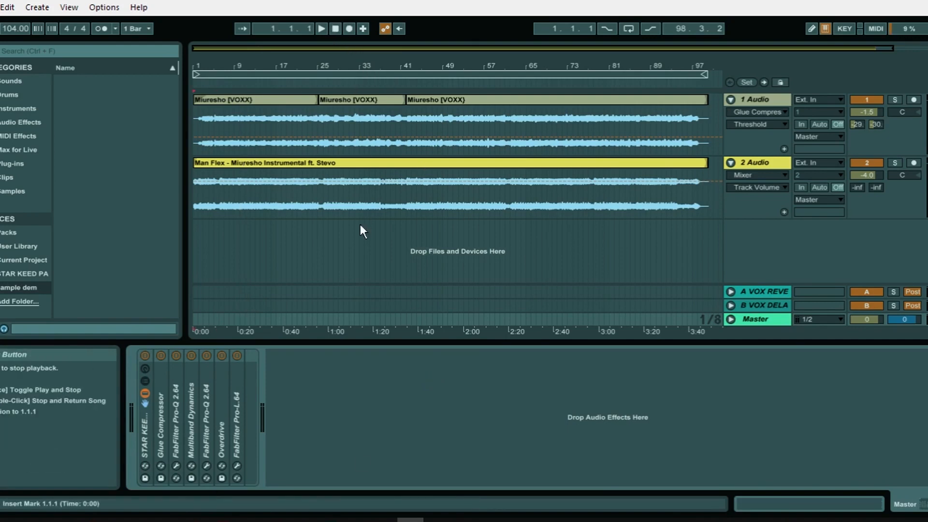
pyautogui.press('space')
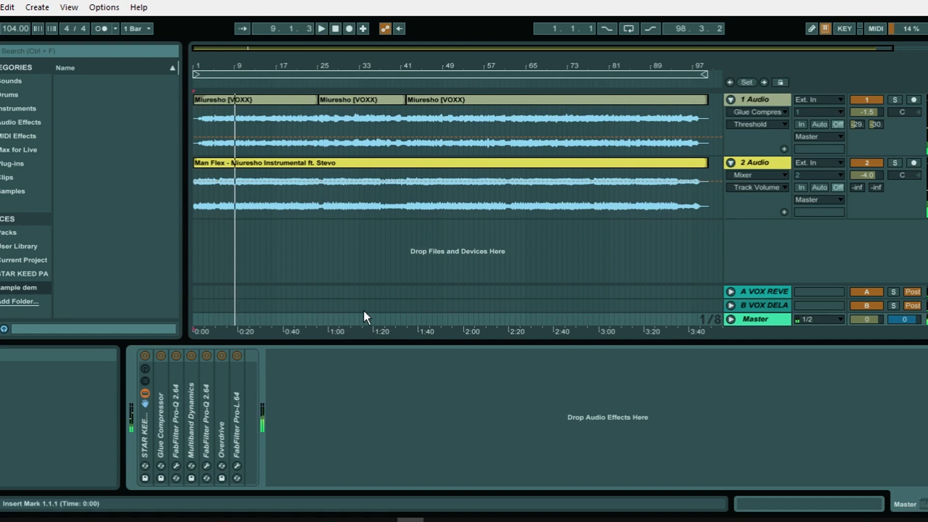
# Bypass the mastering rack again and play the first bars of the song for comparison.
pyautogui.click(145, 355)
pyautogui.press('space')
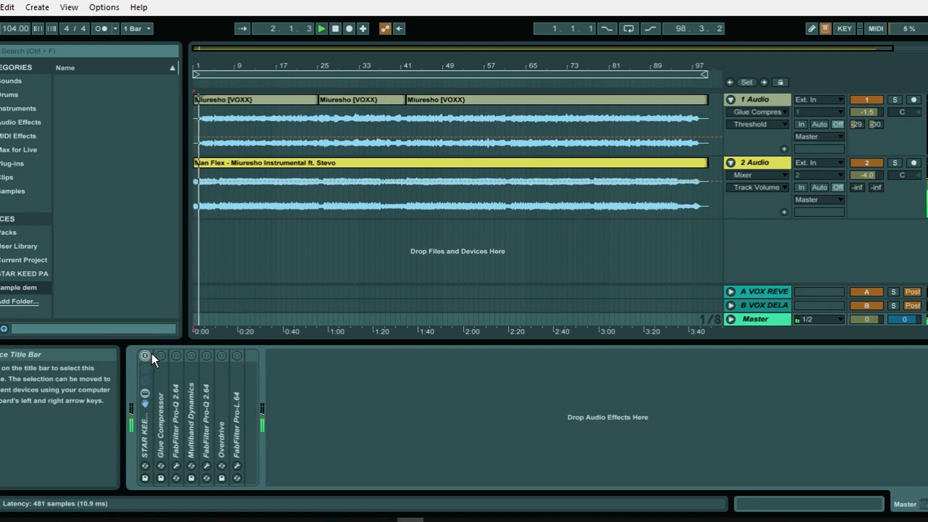
pyautogui.press('space')
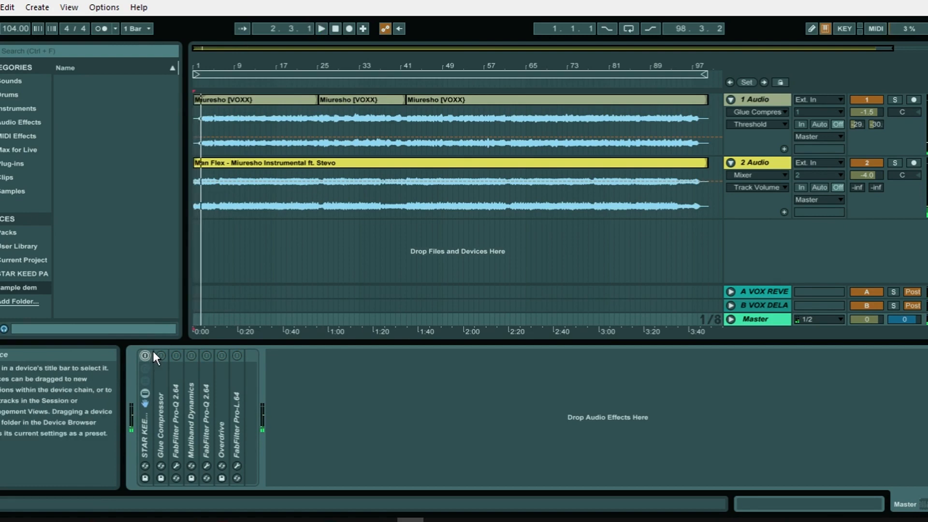
# Return to the song start, reactivate the mastering rack and play the same opening bars.
pyautogui.click(336, 29)
pyautogui.click(150, 351)
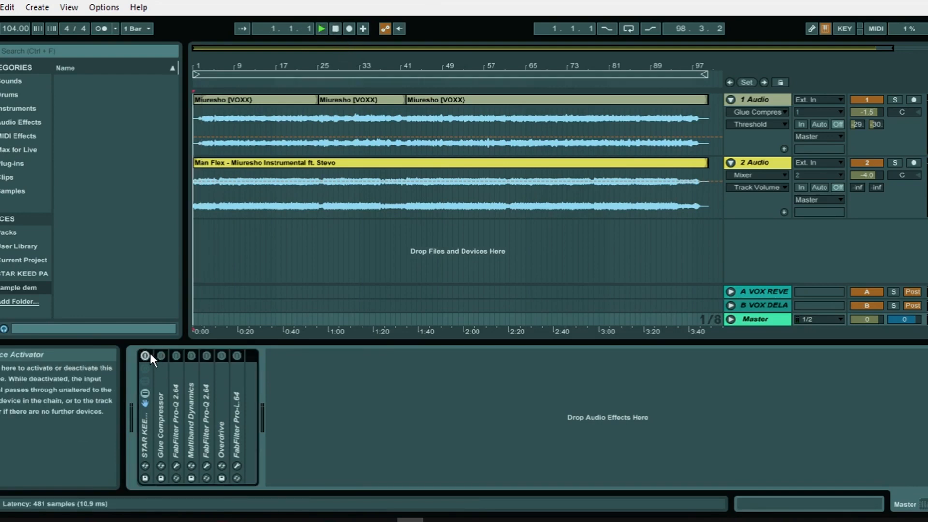
pyautogui.press('space')
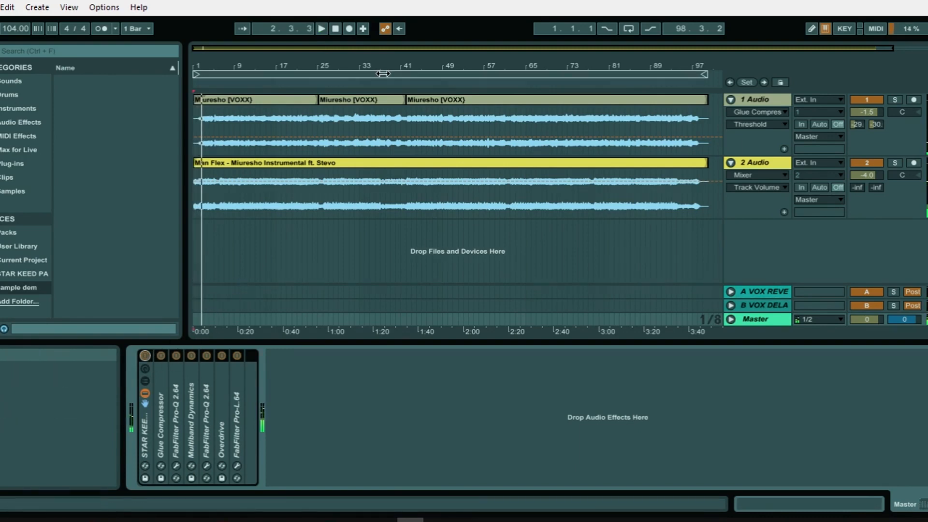
# Return to the song start, mute the instrumental track 2 Audio and play the mastered vocals alone.
pyautogui.click(335, 29)
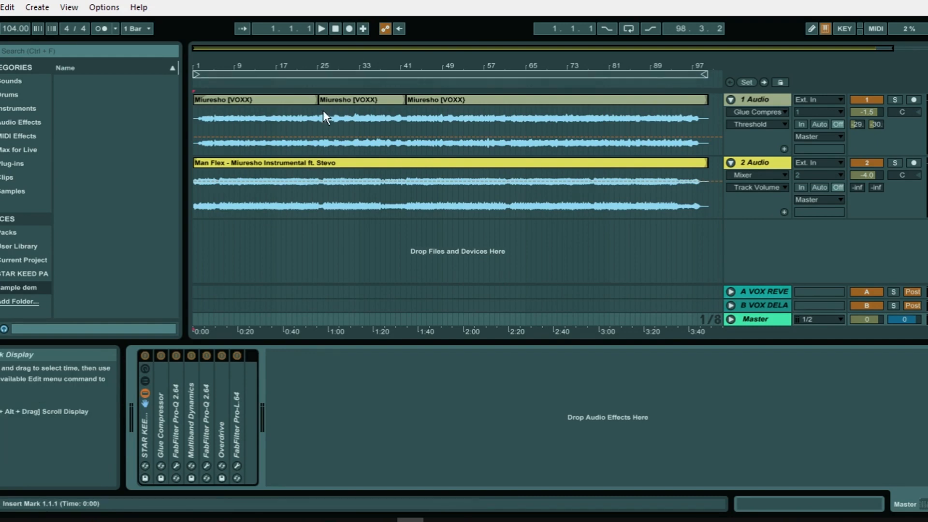
pyautogui.click(864, 163)
pyautogui.press('space')
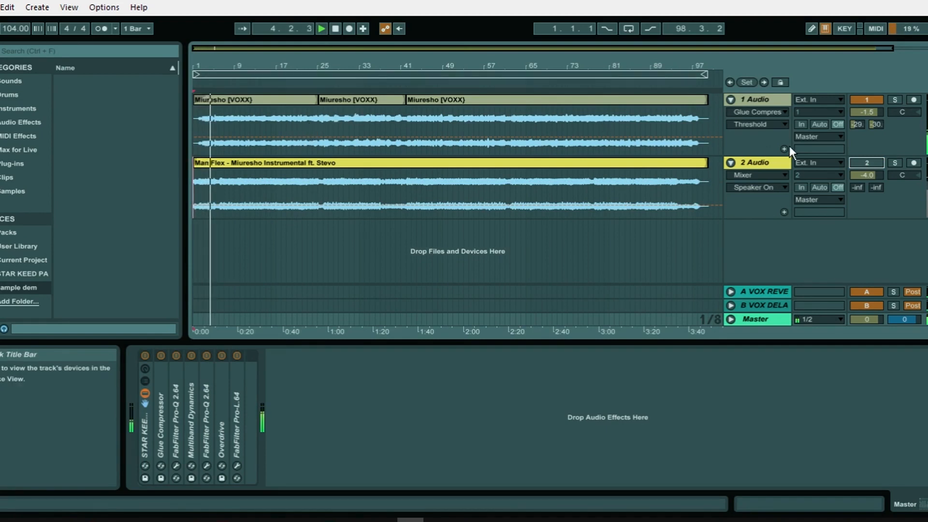
# Mute the vocal track 1 Audio, unmute 2 Audio and play the mastered instrumental alone from the song start.
pyautogui.click(865, 99)
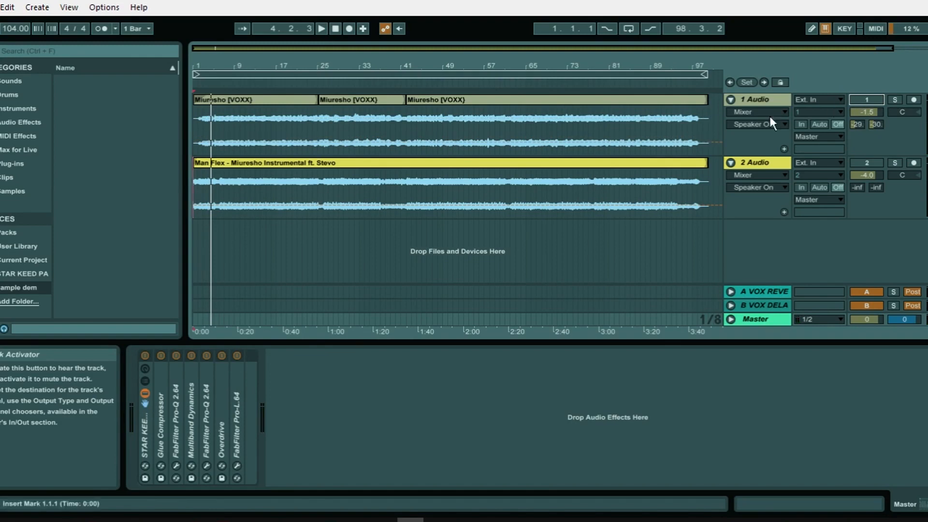
pyautogui.click(335, 28)
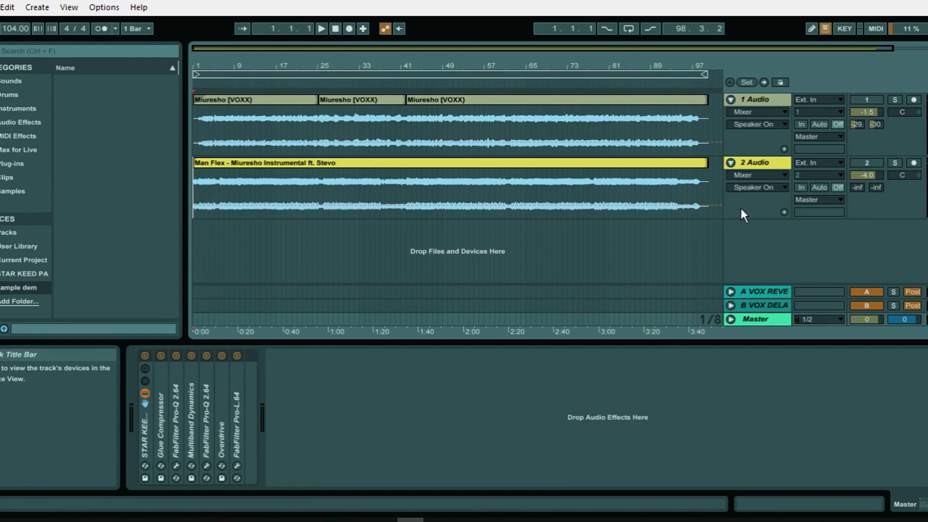
pyautogui.click(865, 163)
pyautogui.press('space')
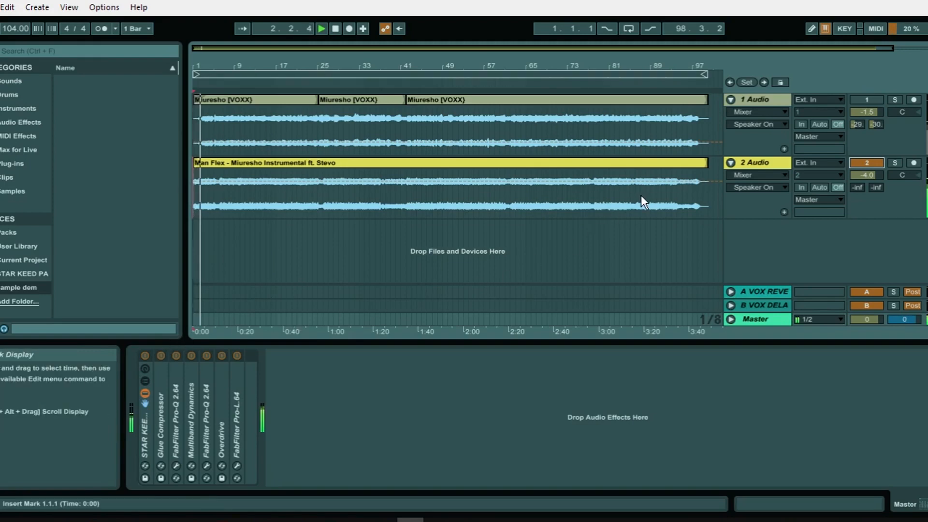
# Stop listening to the instrumental alone and leave both the vocal and instrumental tracks unmuted.
pyautogui.click(859, 160)
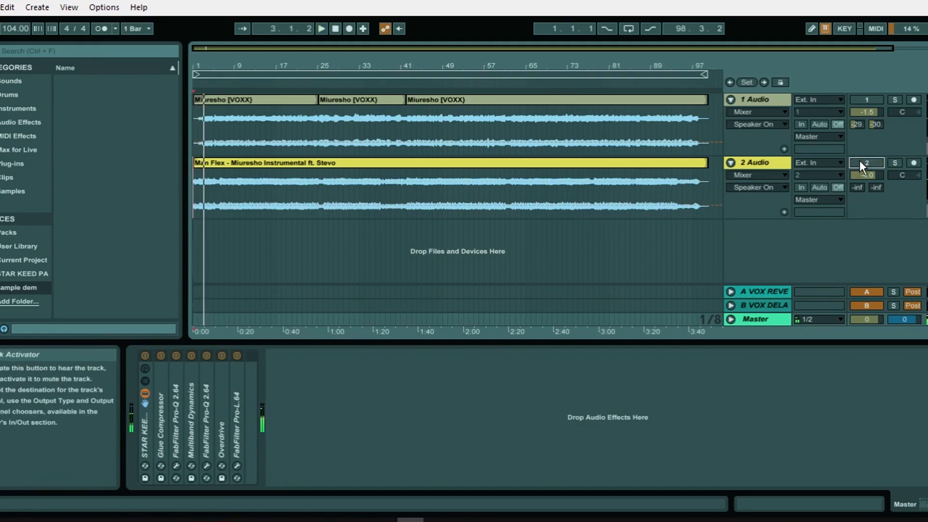
pyautogui.click(868, 100)
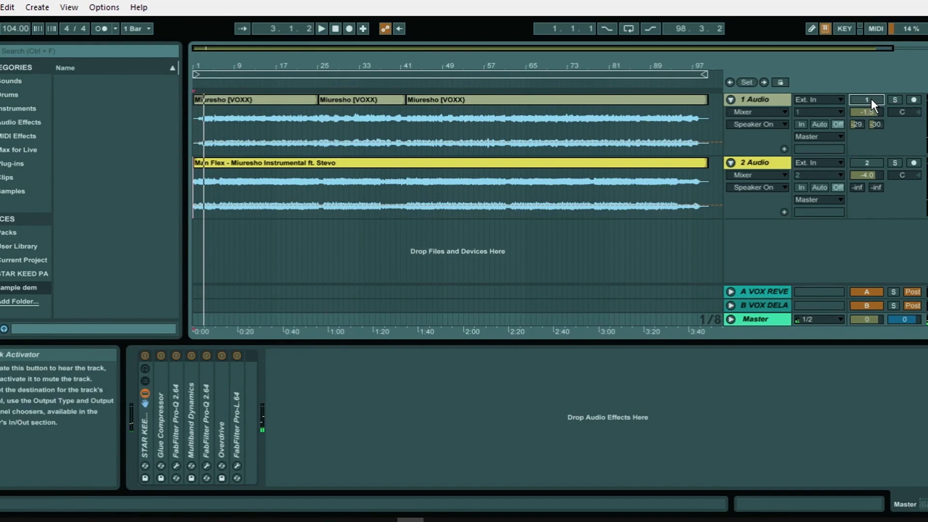
pyautogui.click(859, 163)
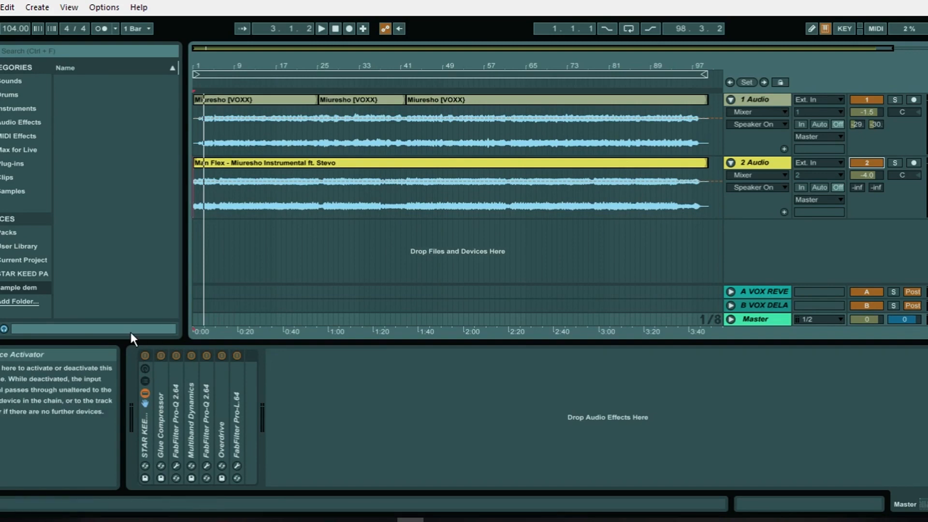
# Bypass the STAR KEED MASTERING rack and reset playback to the song start.
pyautogui.click(145, 356)
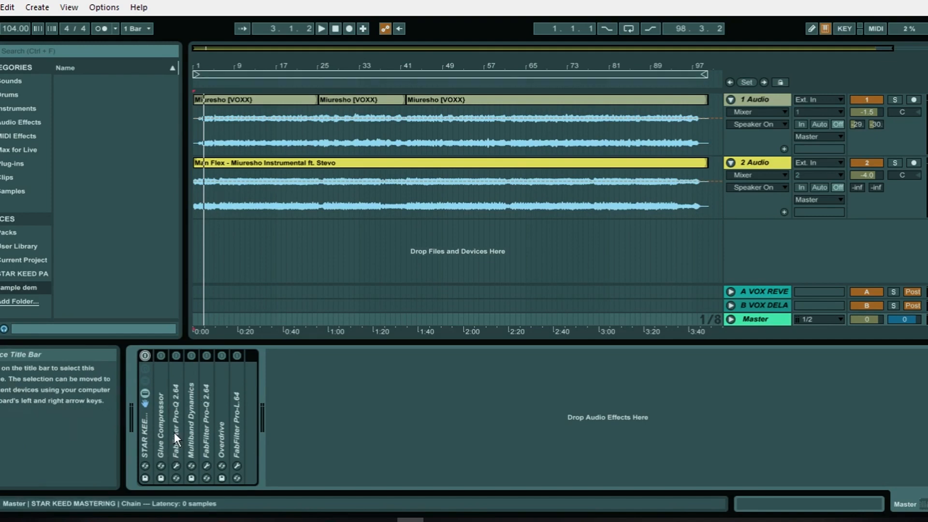
pyautogui.click(309, 431)
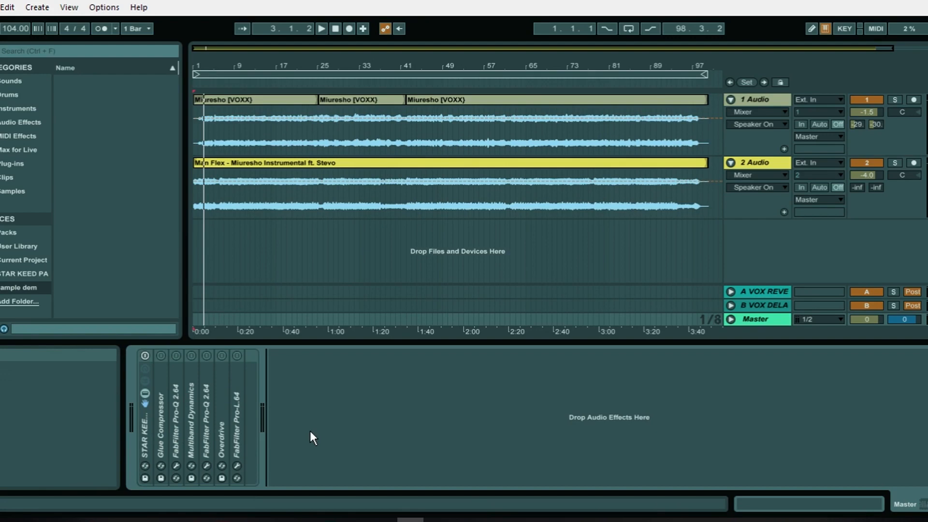
pyautogui.click(334, 28)
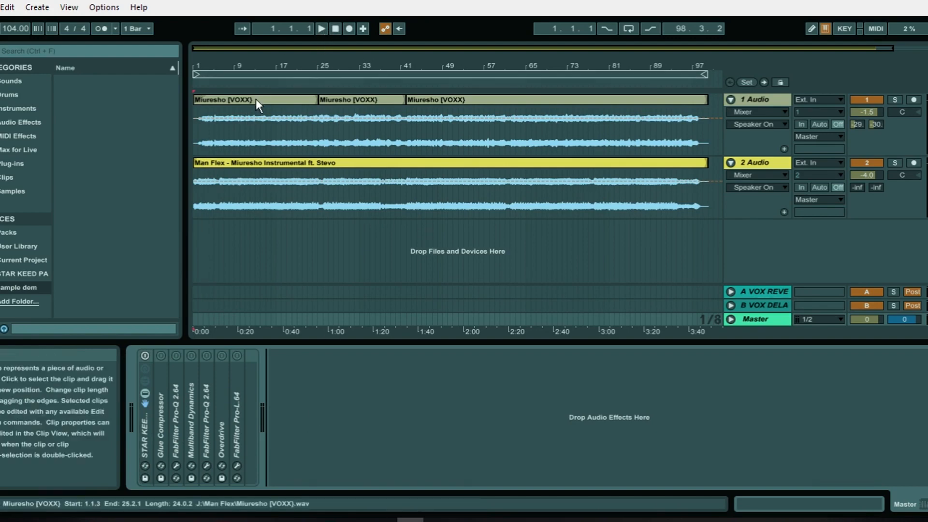
# Place the playback start near bar 6 on the instrumental track and play a short unmastered passage.
pyautogui.click(219, 184)
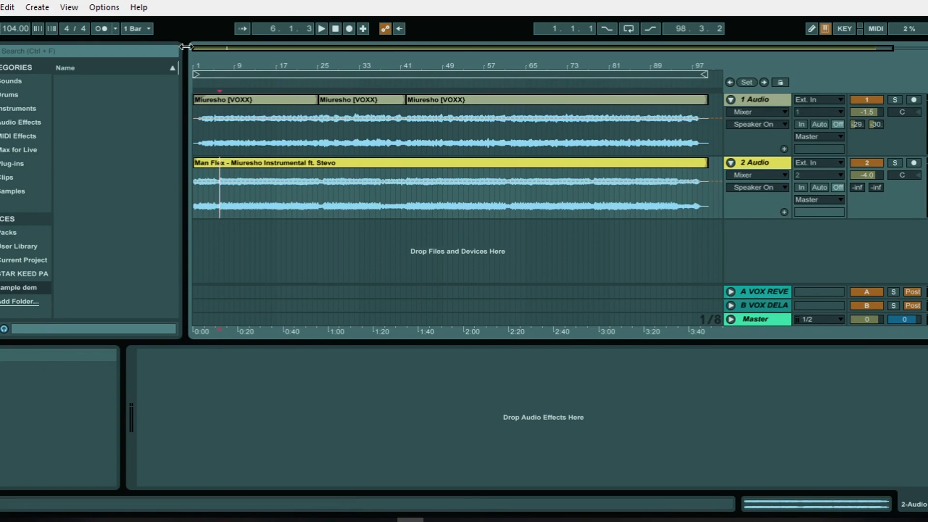
pyautogui.moveTo(223, 55); pyautogui.dragTo(222, 77)
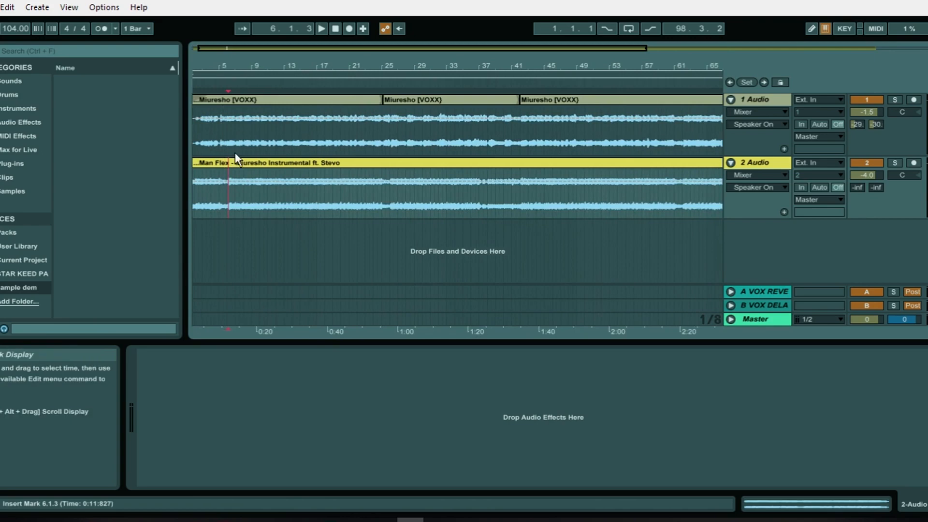
pyautogui.click(223, 188)
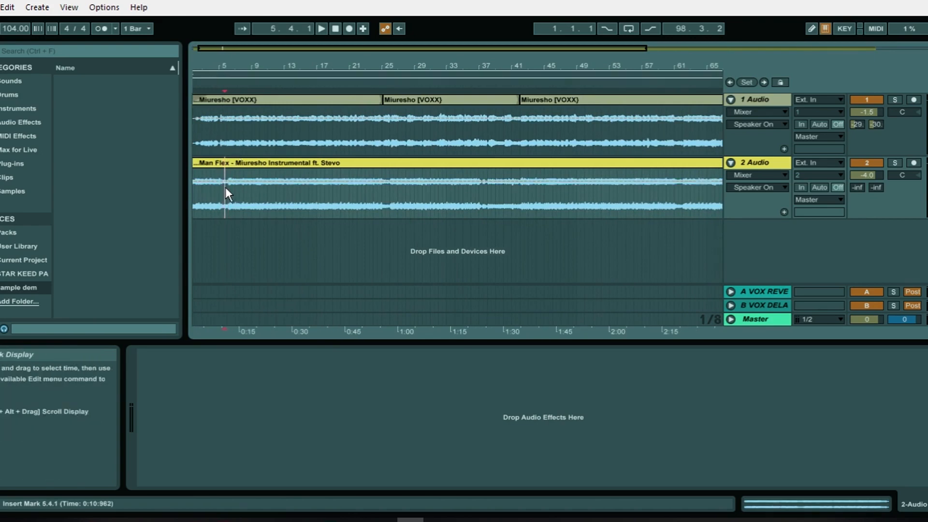
pyautogui.click(227, 184)
pyautogui.press('space')
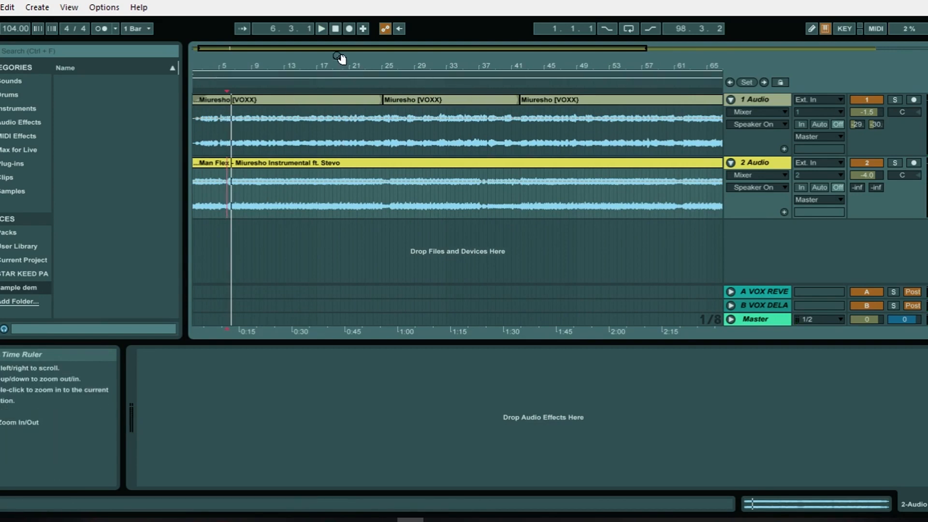
pyautogui.moveTo(339, 48); pyautogui.dragTo(339, 30)
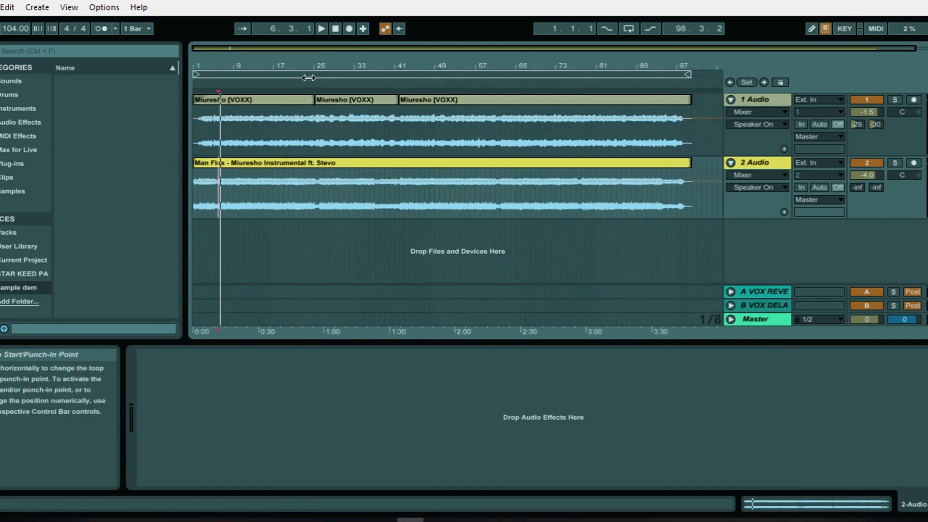
# Set the arrangement loop to run from 5.4.3 to 25.2.1 and turn looping on.
pyautogui.moveTo(197, 74); pyautogui.dragTo(221, 74)
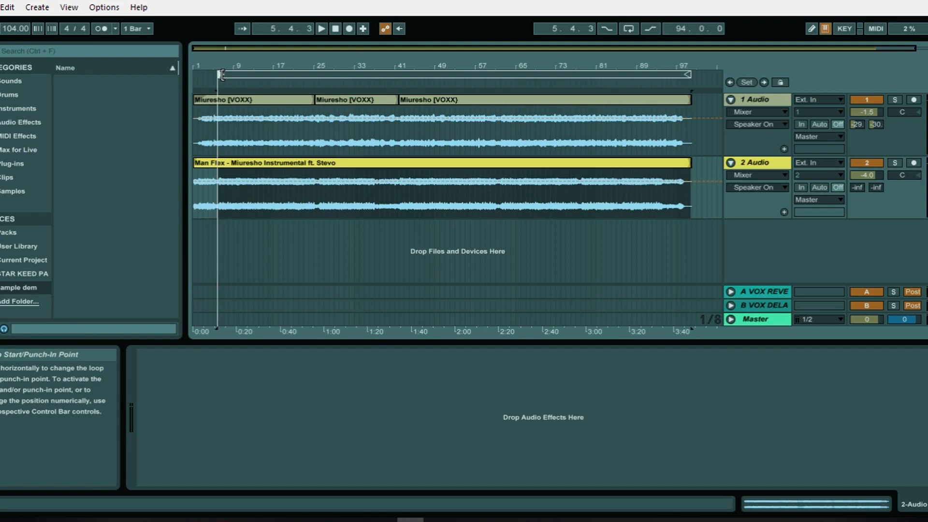
pyautogui.moveTo(689, 75); pyautogui.dragTo(313, 125)
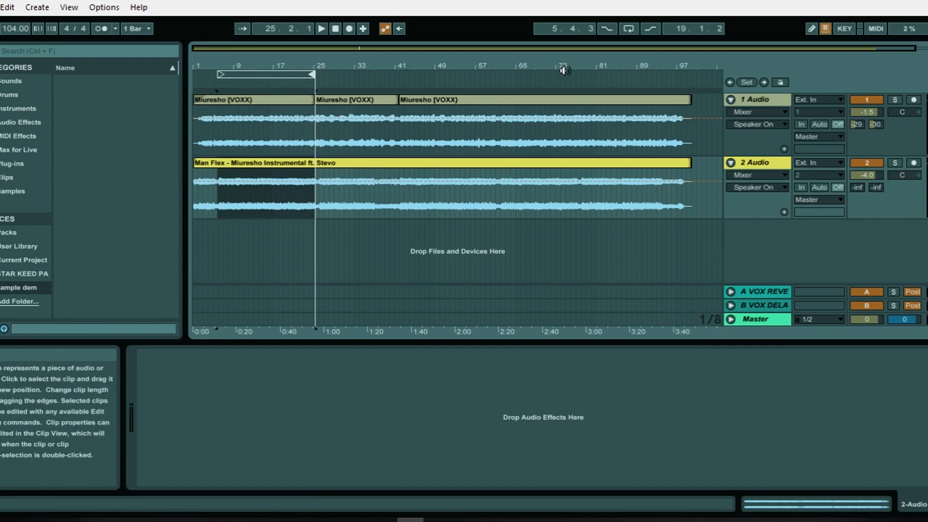
pyautogui.click(627, 30)
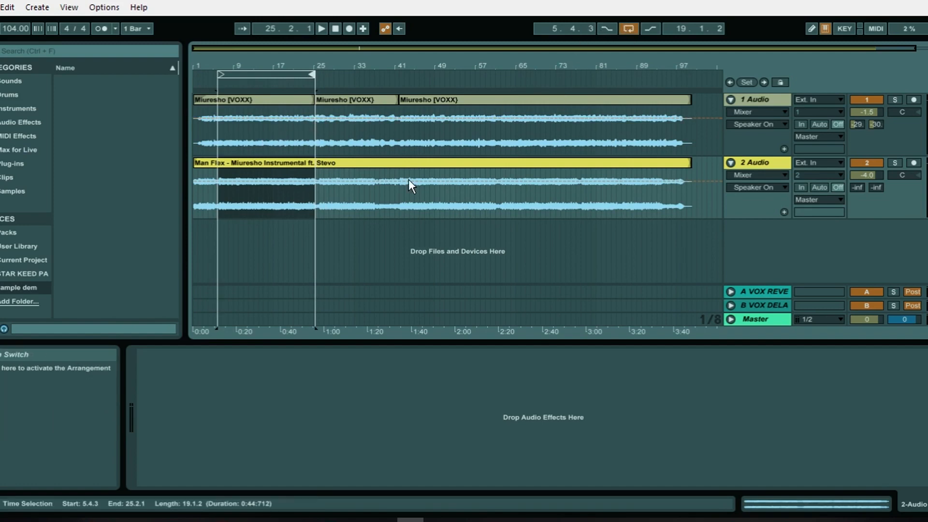
# Play a short passage of the looped section, stop it and select the loop range so playback starts from there.
pyautogui.press('space')
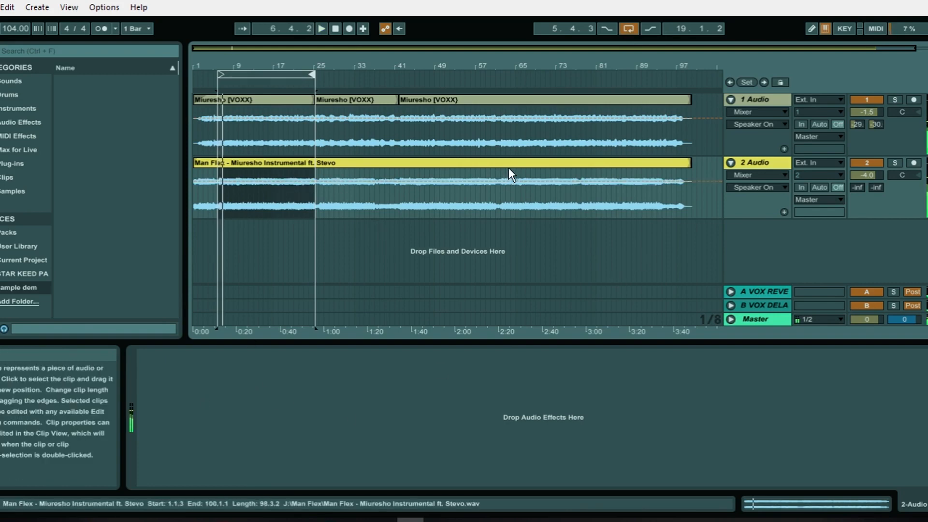
pyautogui.doubleClick(335, 29)
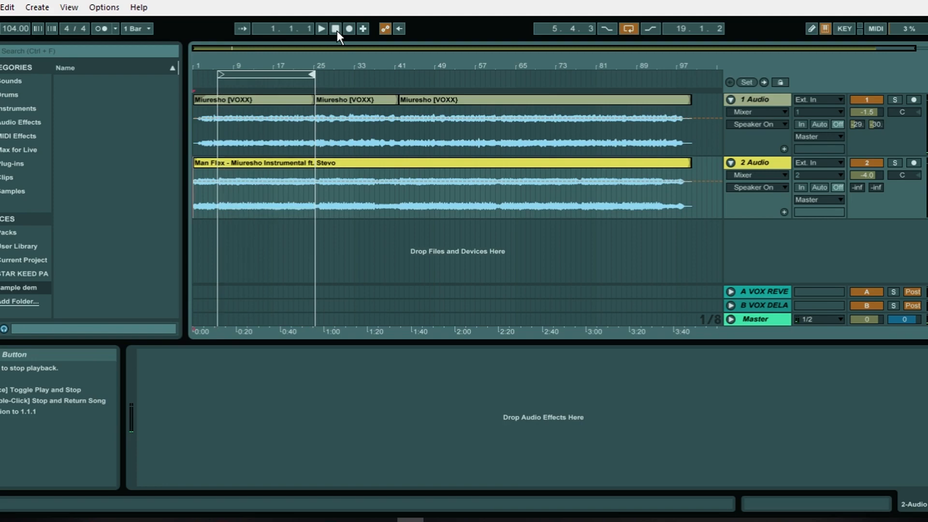
pyautogui.click(255, 76)
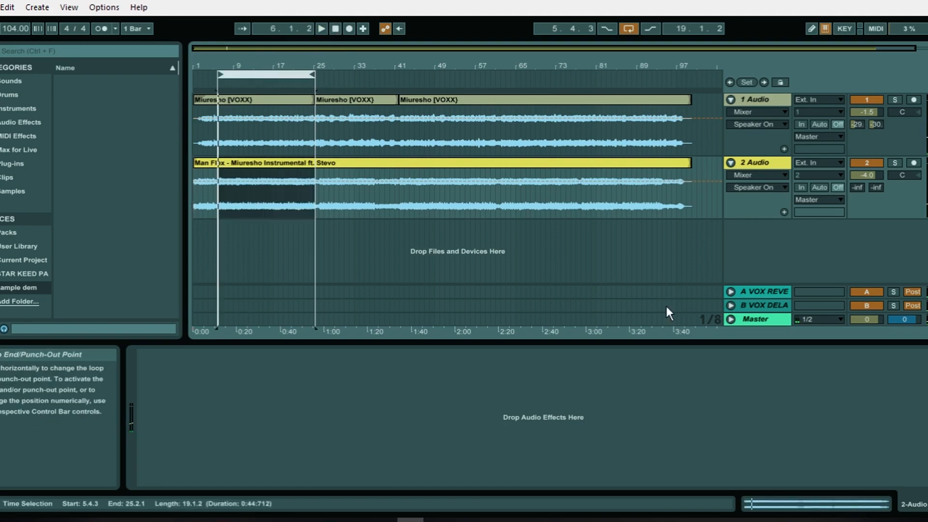
# Show the Master track's devices, examine the Glue Compressor settings inside the STAR KEED MASTERING rack and collapse it again.
pyautogui.click(741, 319)
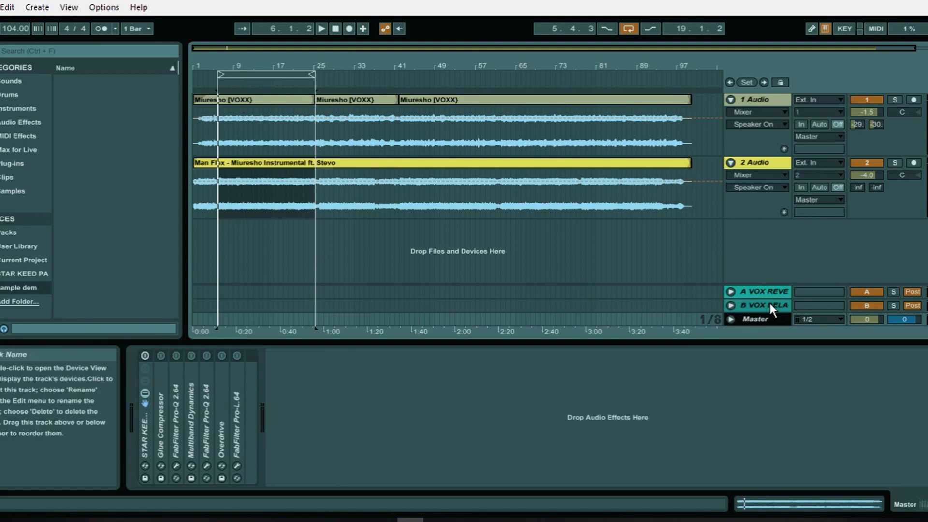
pyautogui.doubleClick(164, 415)
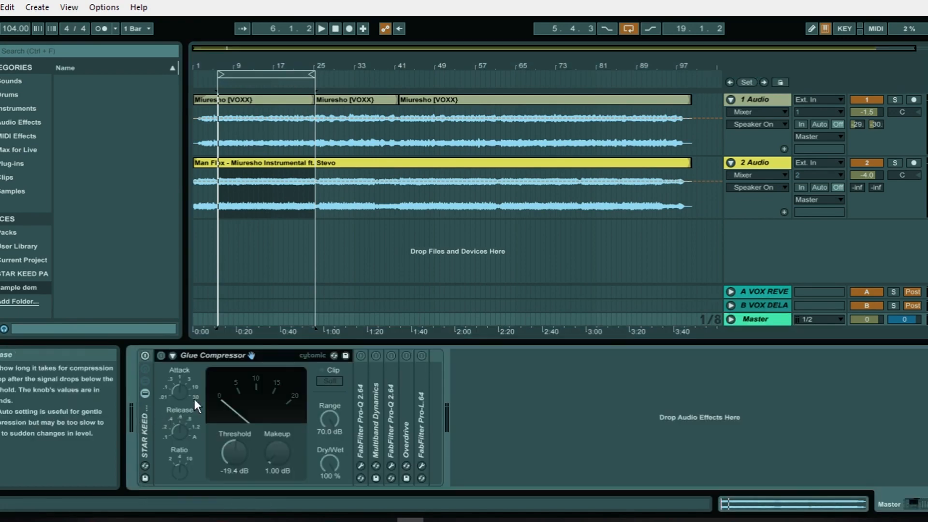
pyautogui.doubleClick(230, 355)
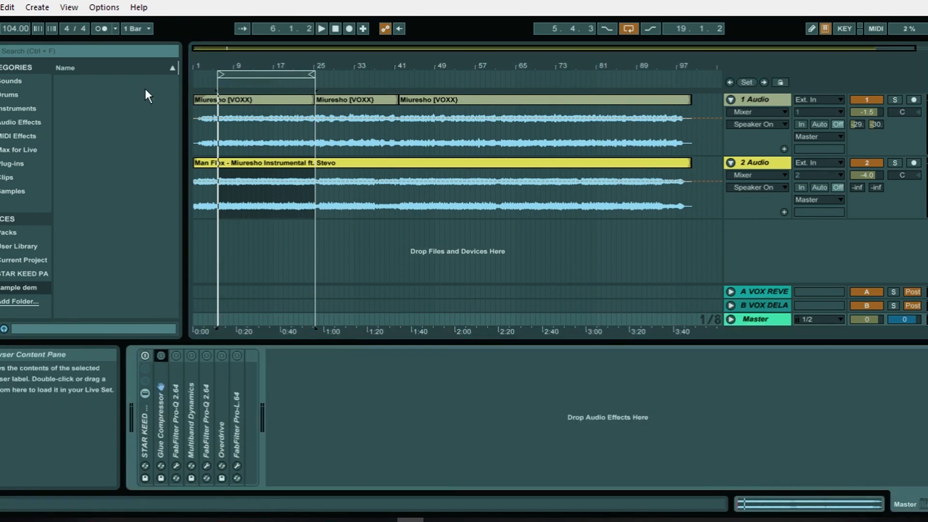
pyautogui.click(38, 53)
pyautogui.click(9, 261)
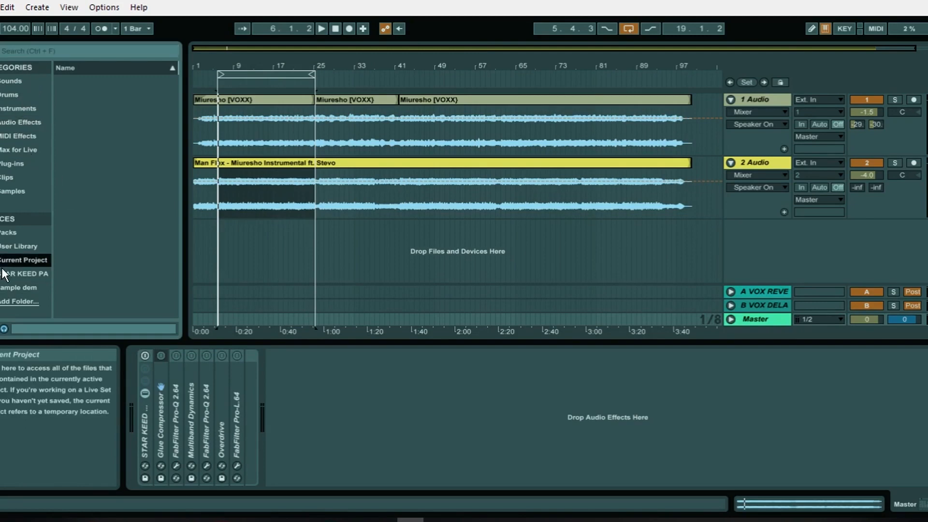
pyautogui.click(6, 249)
pyautogui.click(7, 233)
pyautogui.click(11, 139)
pyautogui.click(14, 122)
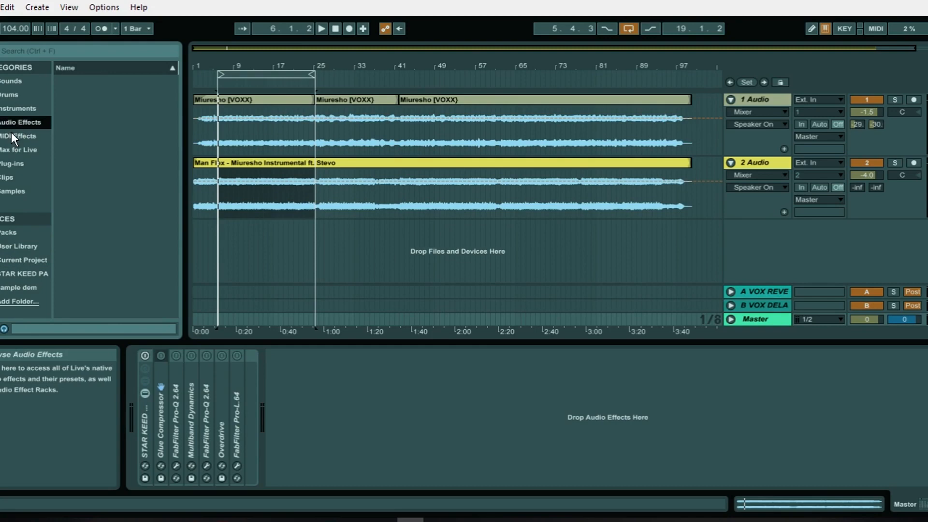
pyautogui.click(11, 135)
pyautogui.click(10, 143)
pyautogui.click(9, 141)
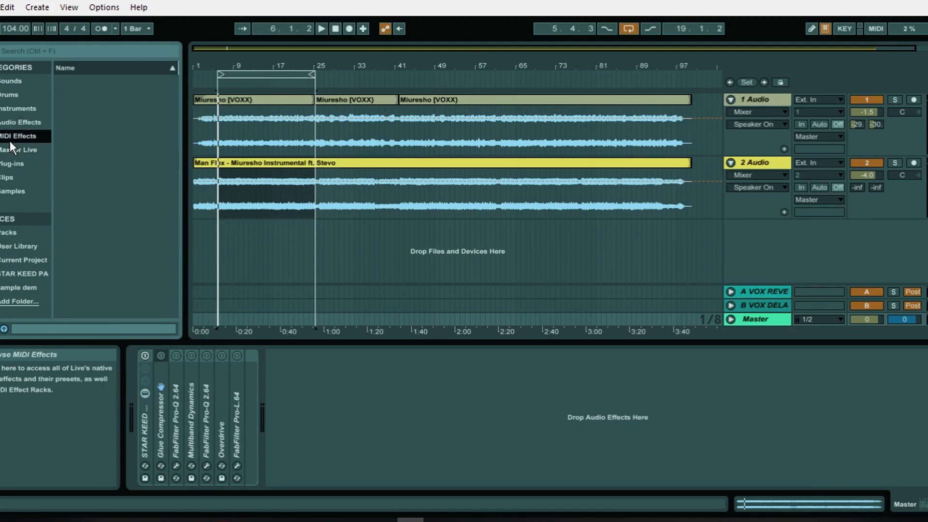
pyautogui.click(13, 127)
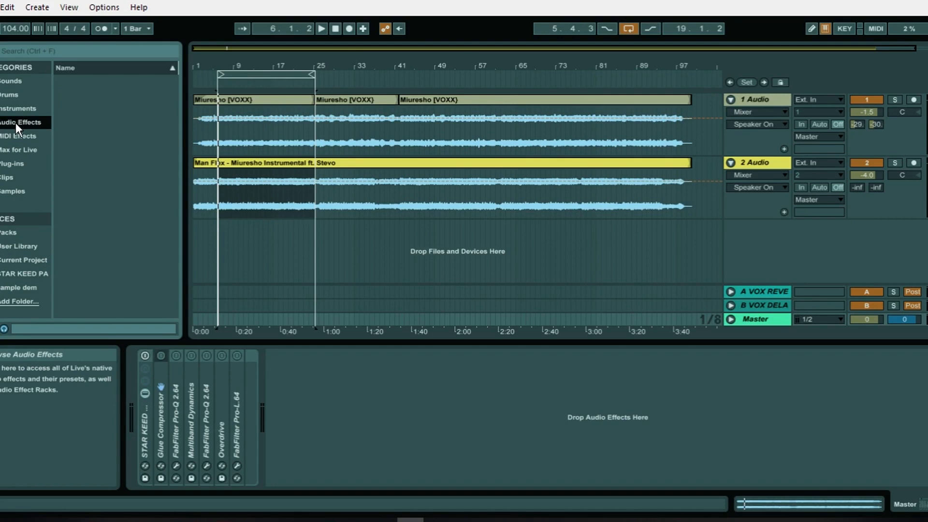
pyautogui.click(15, 135)
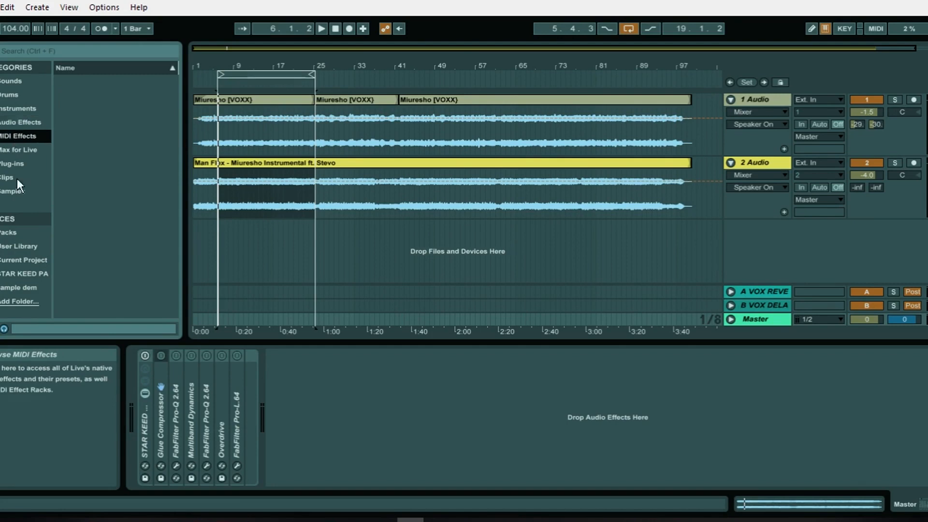
# Copy the Glue Compressor from the STAR KEED MASTERING rack and paste it after the rack on the Master track.
pyautogui.rightClick(161, 400)
pyautogui.click(192, 240)
pyautogui.rightClick(299, 392)
pyautogui.click(311, 400)
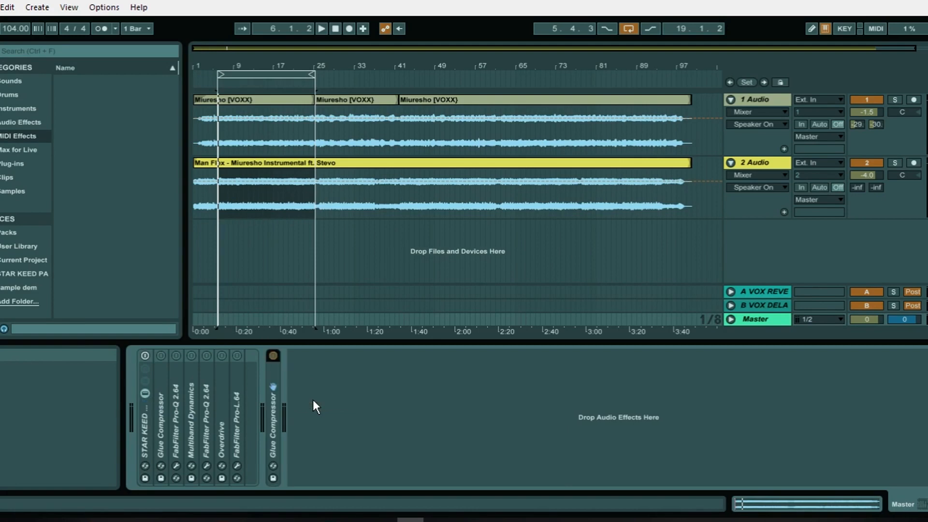
# Reset the copied Glue Compressor's threshold and makeup gain to 0 dB and collapse the device.
pyautogui.doubleClick(276, 395)
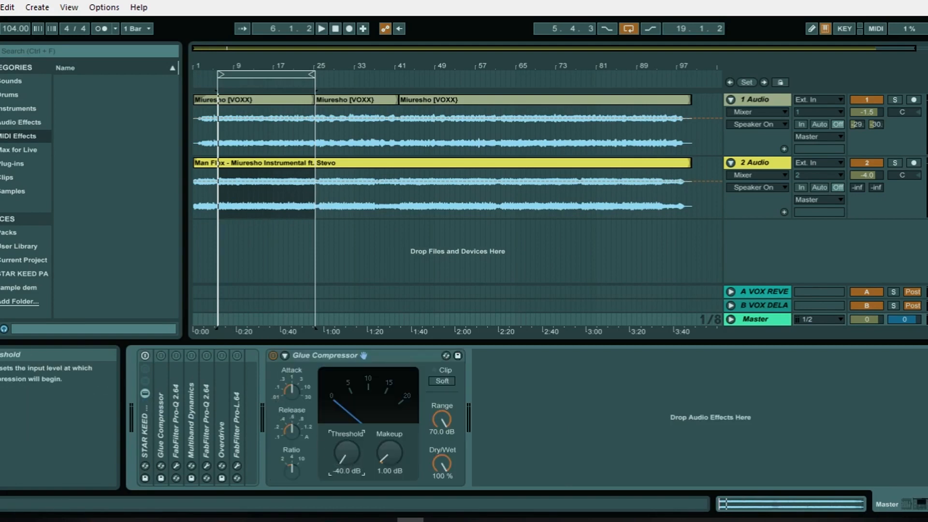
pyautogui.doubleClick(350, 452)
pyautogui.doubleClick(401, 459)
pyautogui.doubleClick(343, 356)
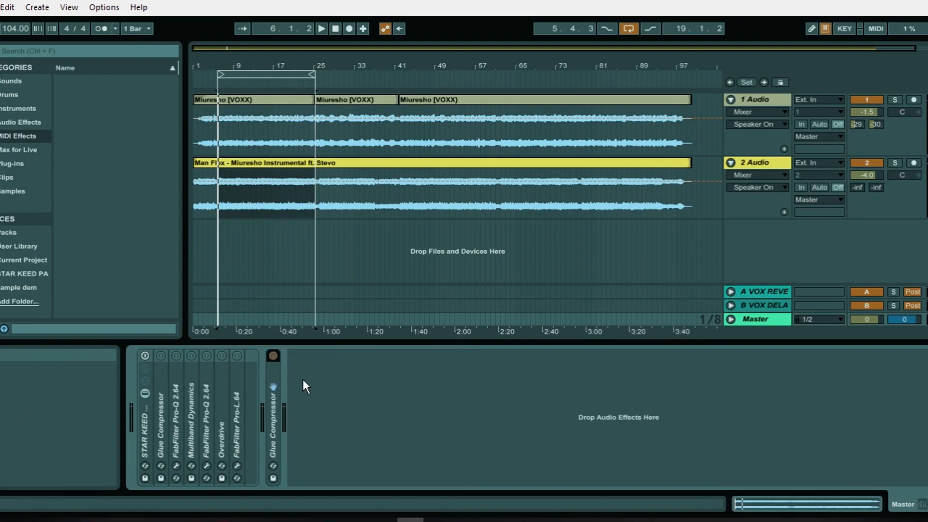
# While auditioning the loop, adjust the copied Glue Compressor's threshold to -22.9 dB and set its makeup gain to 1 dB.
pyautogui.doubleClick(269, 382)
pyautogui.press('space')
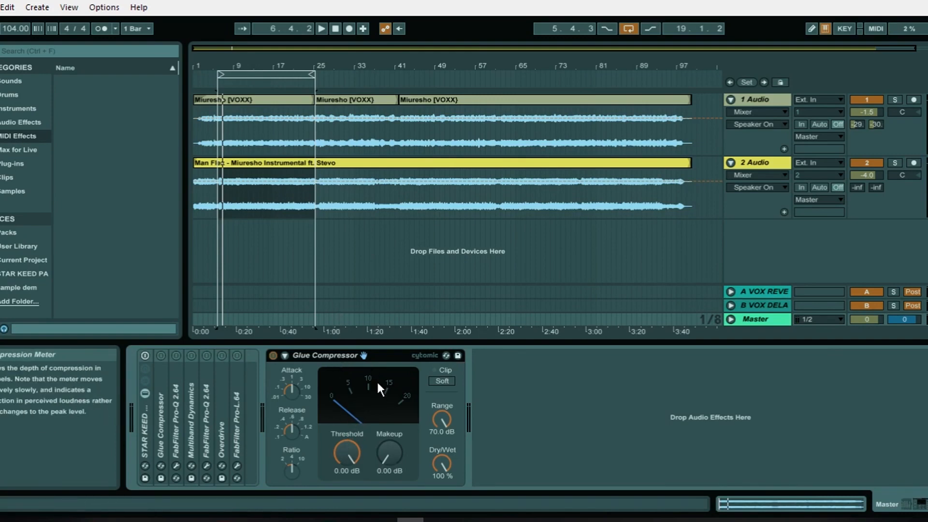
pyautogui.moveTo(346, 448); pyautogui.dragTo(346, 477)
pyautogui.press('space')
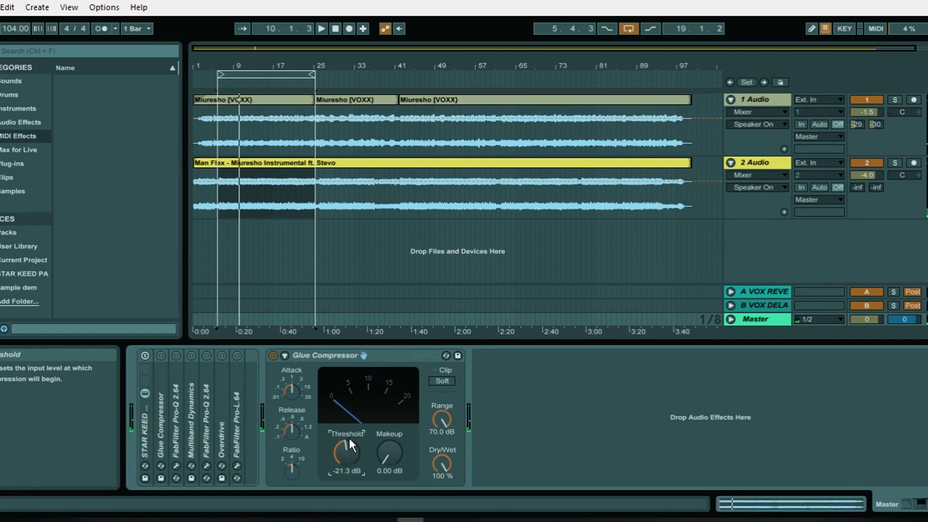
pyautogui.moveTo(347, 445); pyautogui.dragTo(347, 480)
pyautogui.press('space')
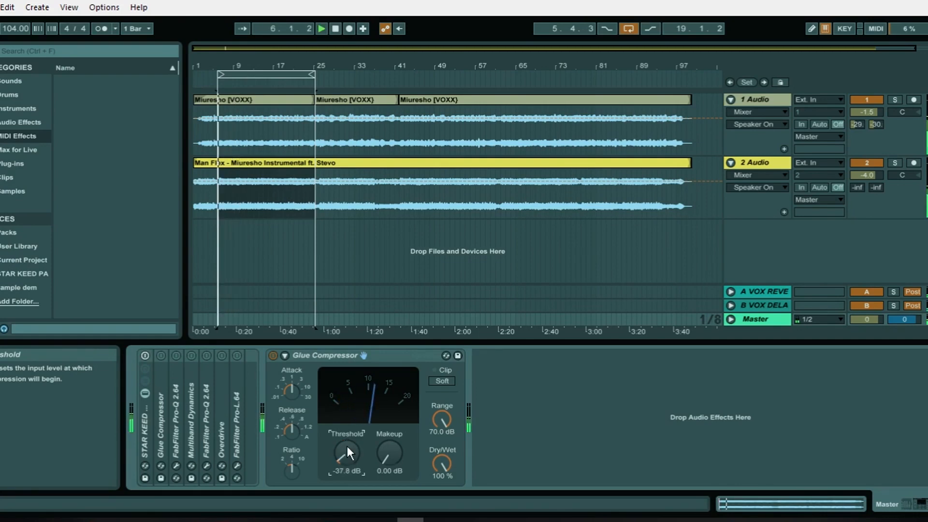
pyautogui.moveTo(347, 446)
pyautogui.mouseDown()
pyautogui.moveTo(347, 432)
pyautogui.moveTo(347, 450)
pyautogui.mouseUp()
pyautogui.press('space')
pyautogui.press('space')
pyautogui.press('space')
pyautogui.moveTo(361, 441); pyautogui.dragTo(360, 439)
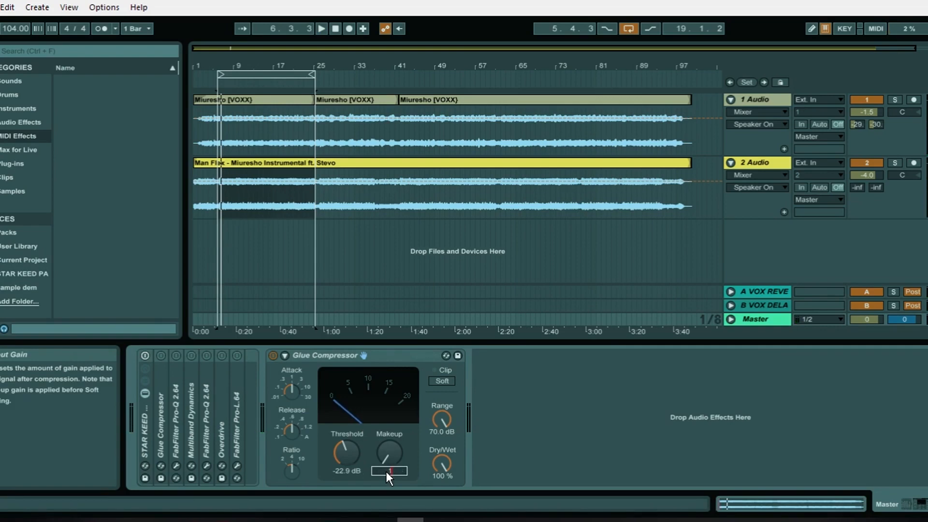
pyautogui.press('space')
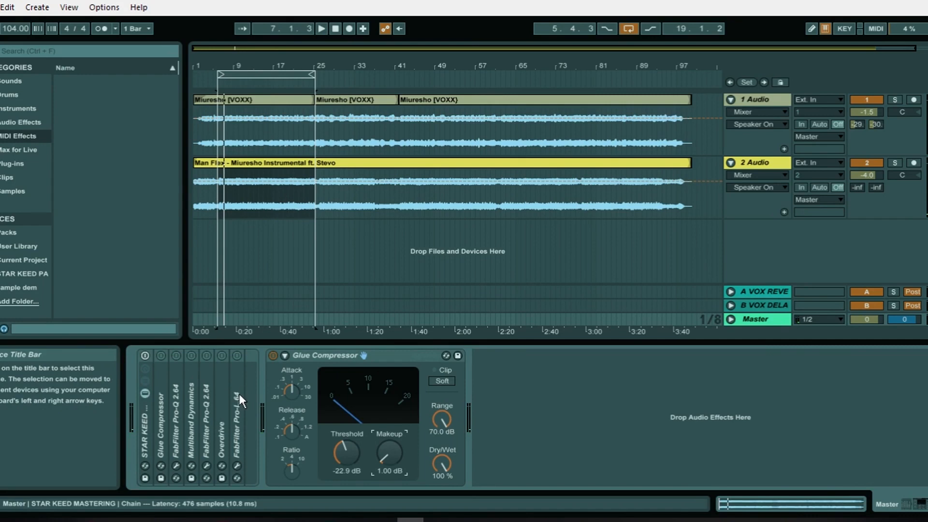
pyautogui.doubleClick(341, 356)
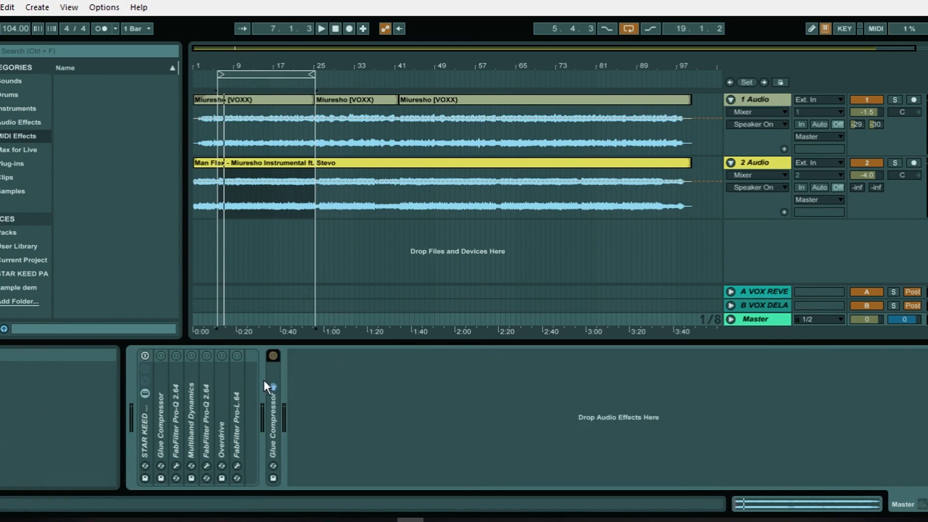
# Examine the EQ curve of the first FabFilter Pro-Q inside the rack and close its plug-in window.
pyautogui.doubleClick(175, 412)
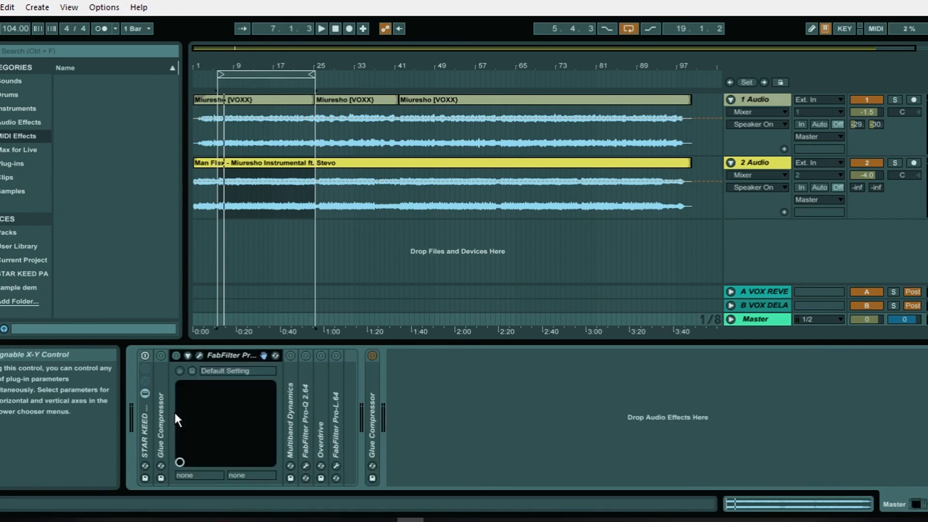
pyautogui.click(199, 355)
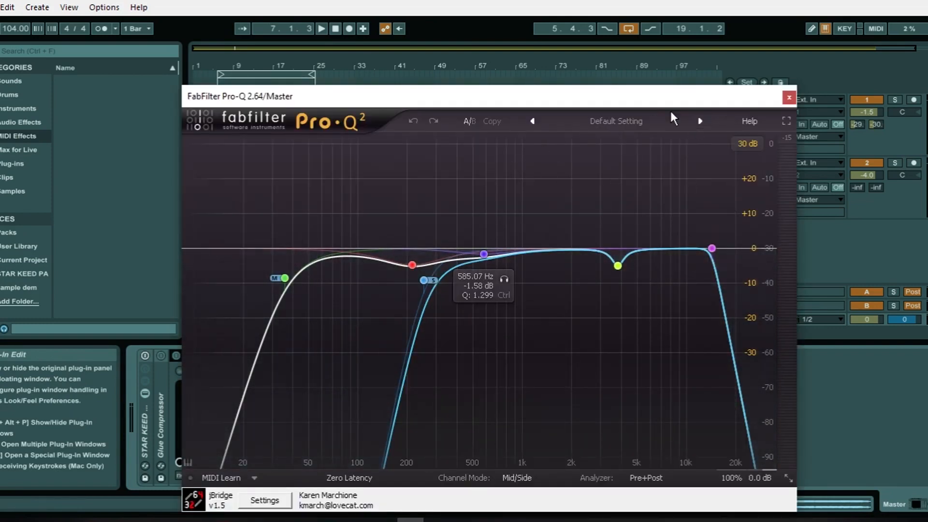
pyautogui.click(785, 99)
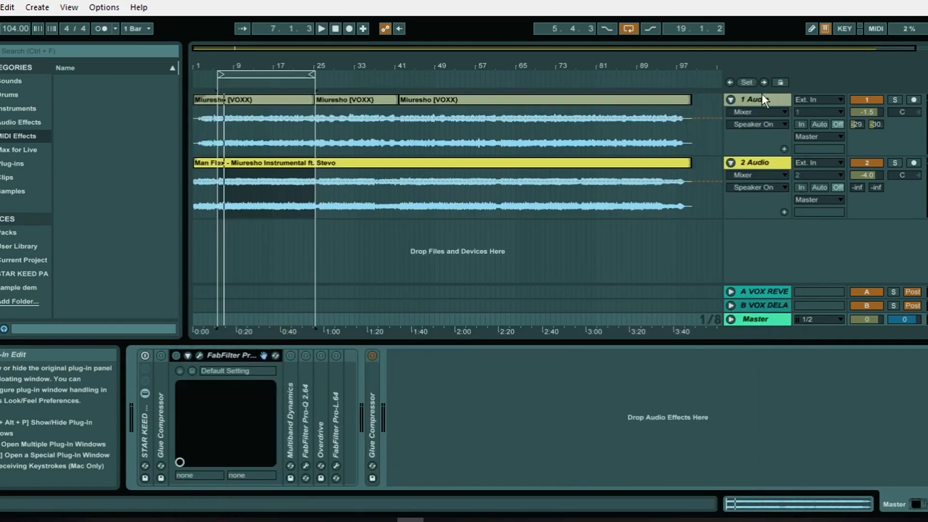
# Copy the rack's first FabFilter Pro-Q, paste it after the new Glue Compressor and collapse the original.
pyautogui.rightClick(230, 355)
pyautogui.click(263, 372)
pyautogui.rightClick(474, 393)
pyautogui.click(478, 394)
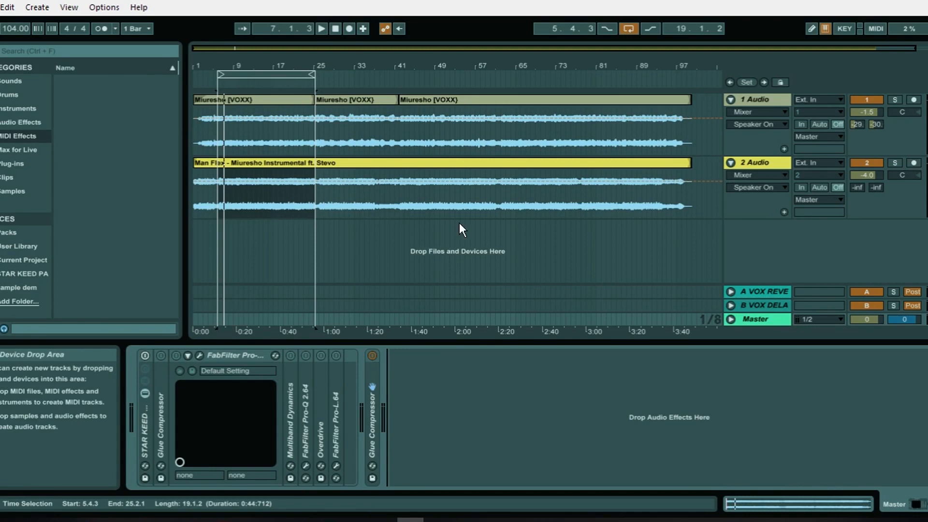
pyautogui.rightClick(216, 350)
pyautogui.click(245, 371)
pyautogui.rightClick(442, 400)
pyautogui.click(457, 405)
pyautogui.doubleClick(213, 352)
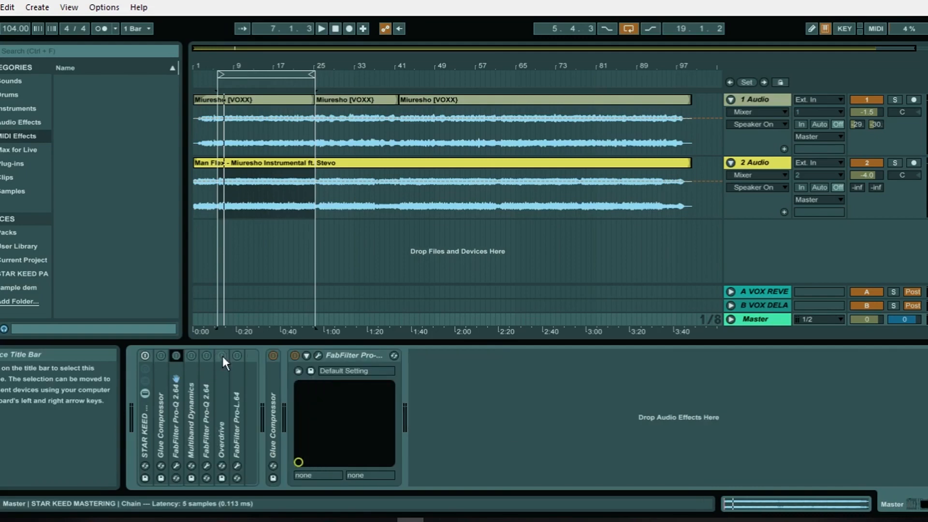
# Open the copied FabFilter Pro-Q and load Default Setting to reset its EQ to a flat curve.
pyautogui.click(319, 355)
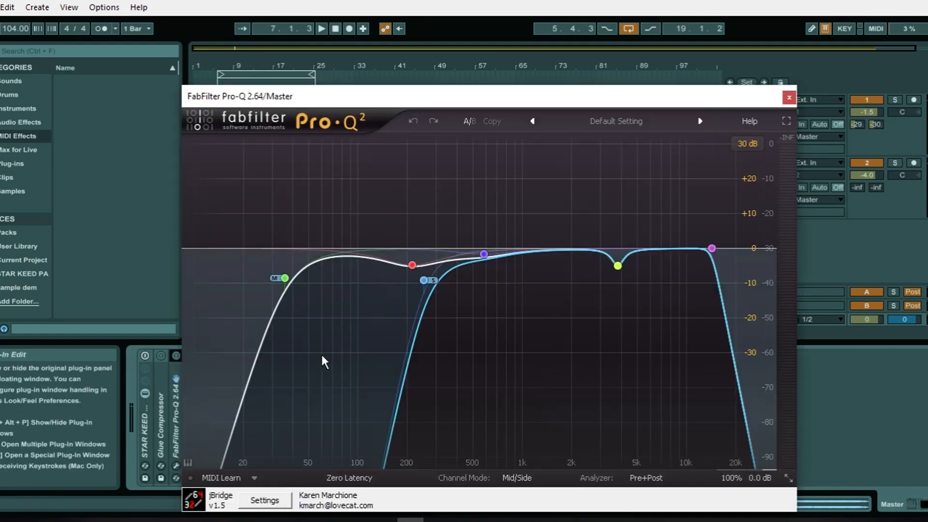
pyautogui.click(631, 121)
pyautogui.click(587, 194)
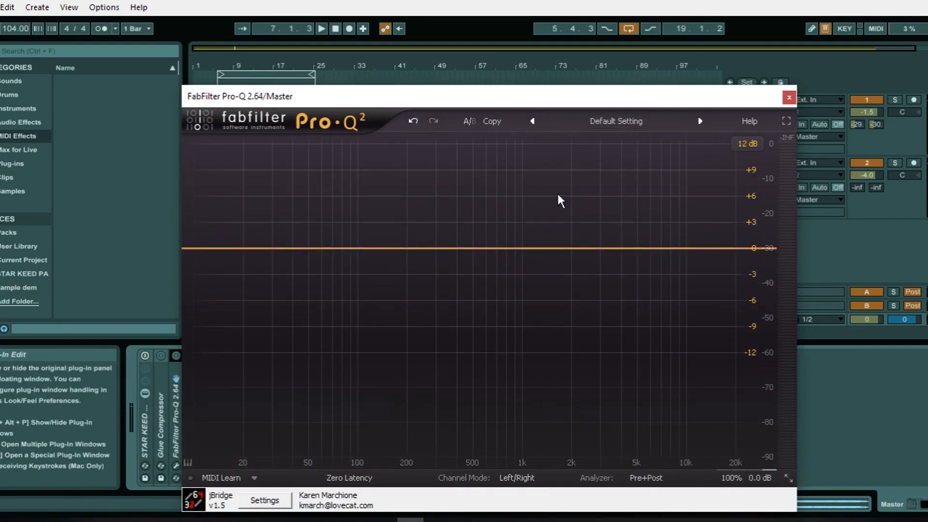
# Move the Pro-Q window clear of the controls, set its channel mode to Mid/Side and play the loop.
pyautogui.moveTo(499, 103); pyautogui.dragTo(550, 103)
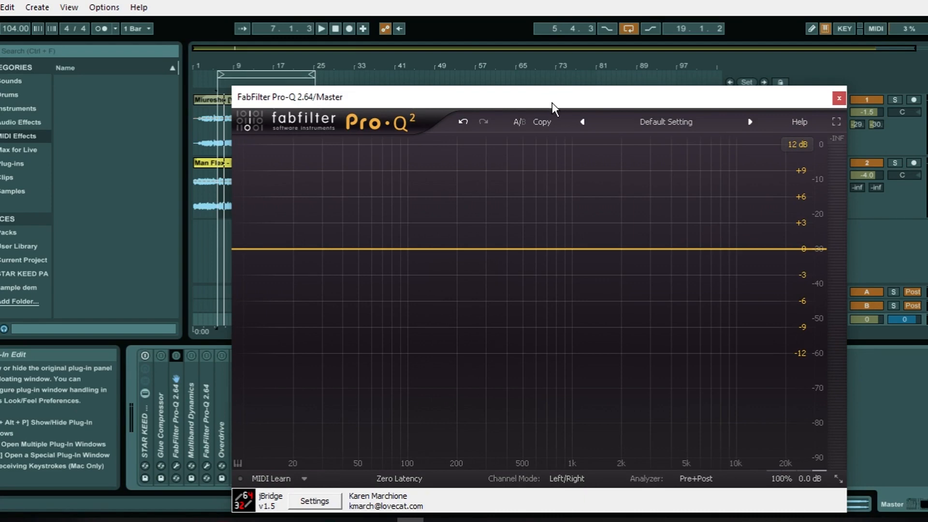
pyautogui.moveTo(544, 101); pyautogui.dragTo(531, 60)
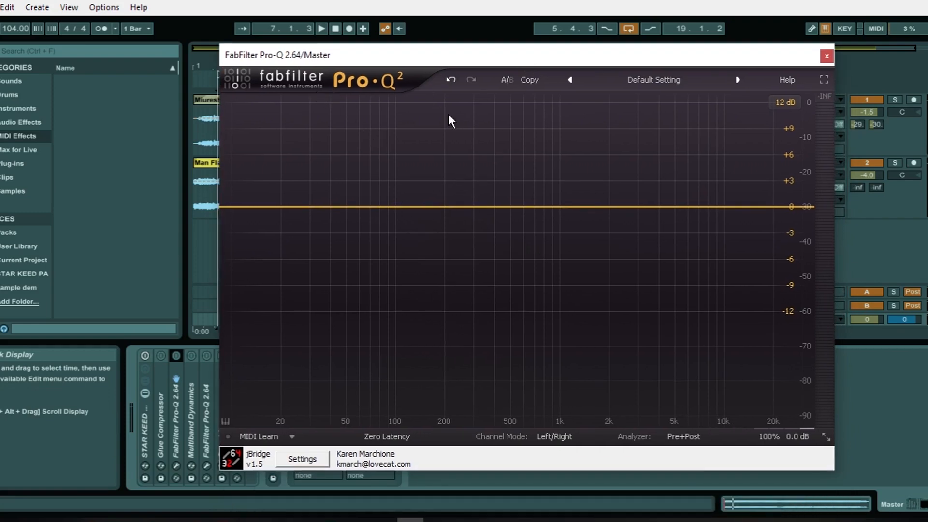
pyautogui.moveTo(416, 62); pyautogui.dragTo(417, 43)
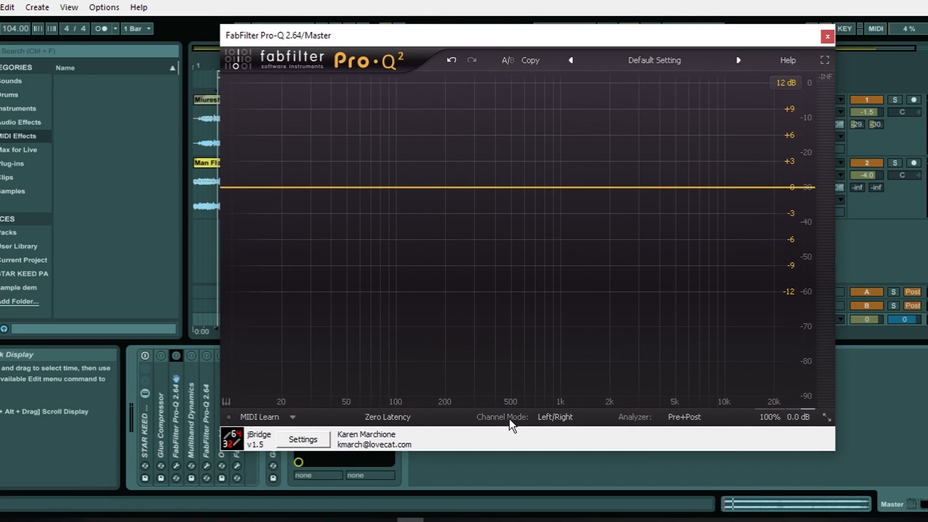
pyautogui.click(545, 419)
pyautogui.click(565, 445)
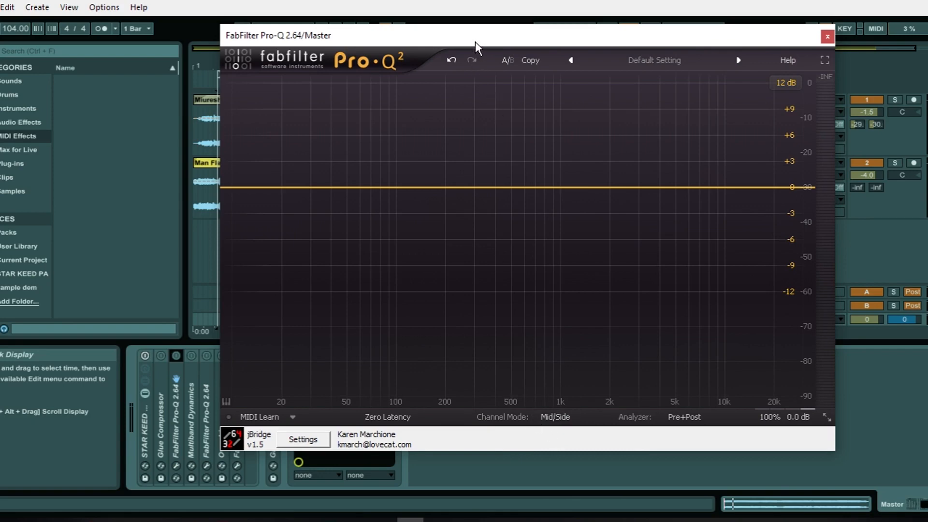
pyautogui.moveTo(475, 42); pyautogui.dragTo(461, 40)
pyautogui.press('space')
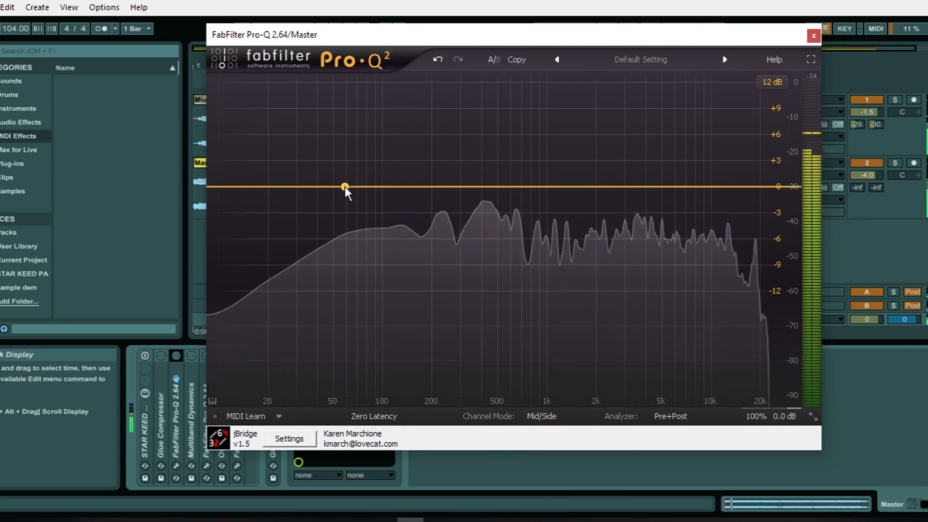
# Replay the loop to examine its low-end spectrum in the Pro-Q analyzer and stop playback.
pyautogui.press('space')
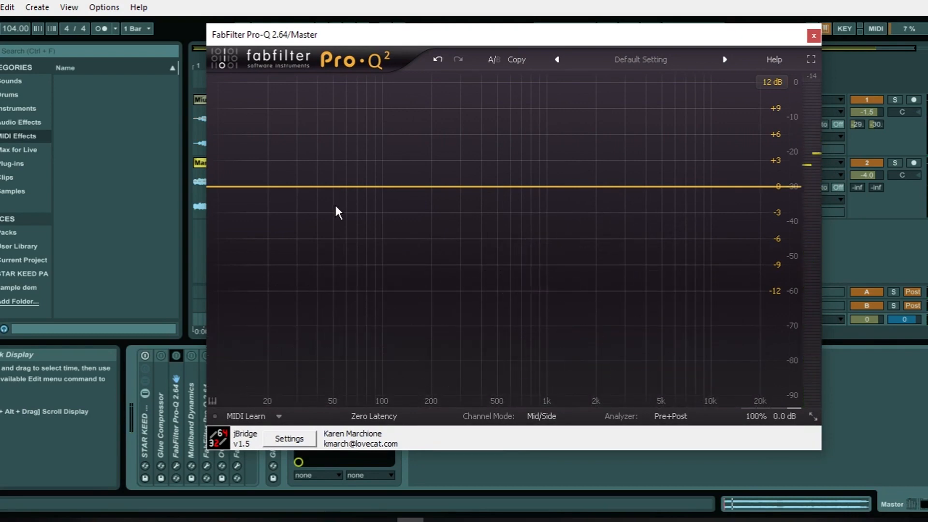
pyautogui.press('space')
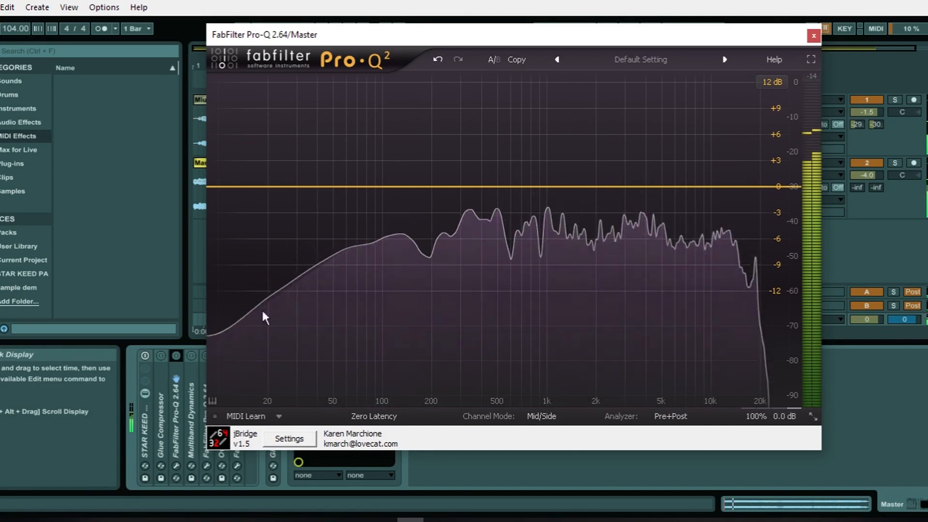
pyautogui.press('space')
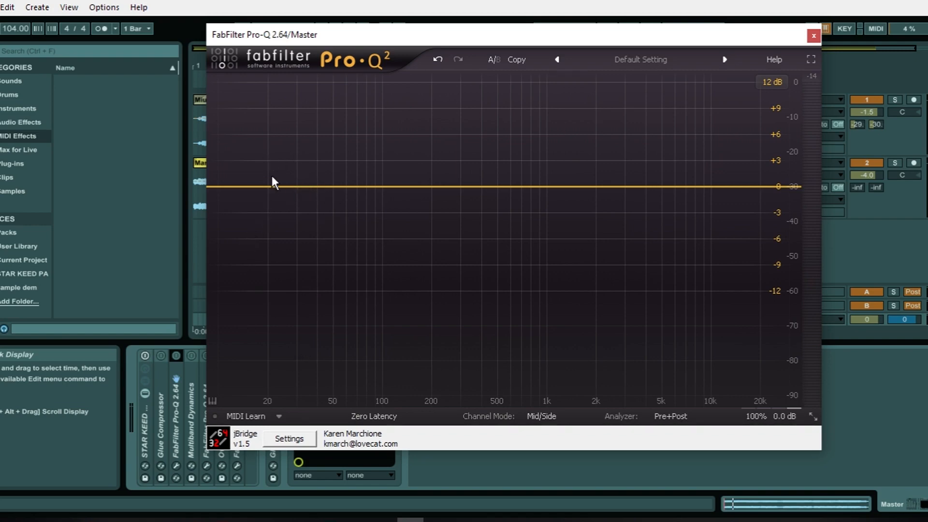
# Add an EQ band at about 25 Hz and set its shape to Low Cut.
pyautogui.click(284, 187)
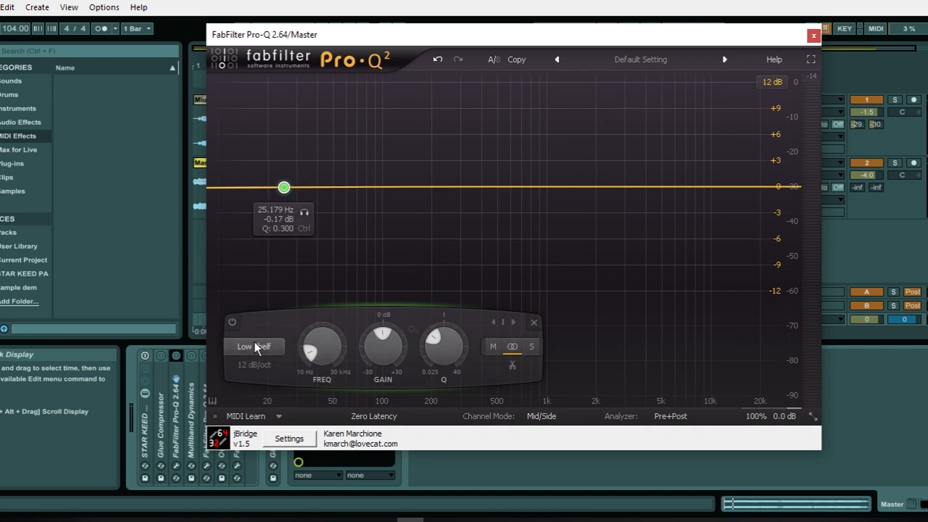
pyautogui.click(254, 346)
pyautogui.click(256, 383)
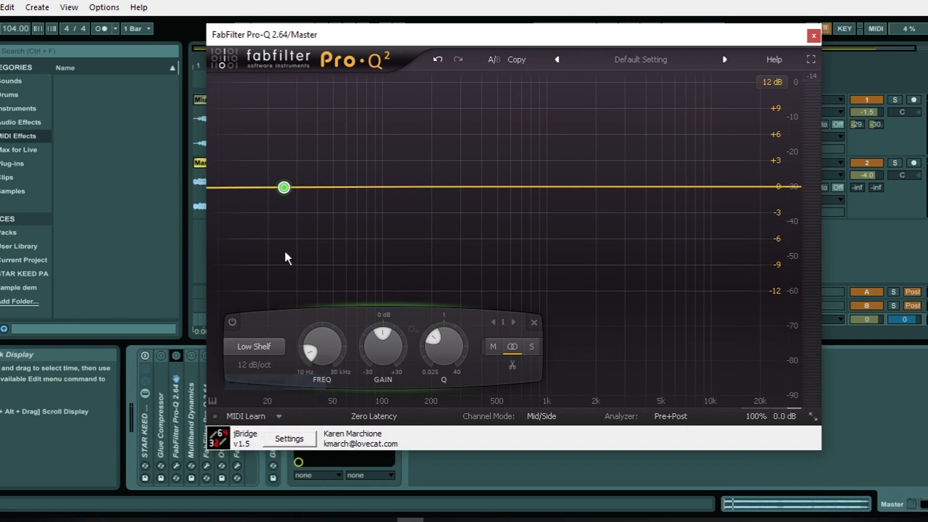
pyautogui.click(251, 346)
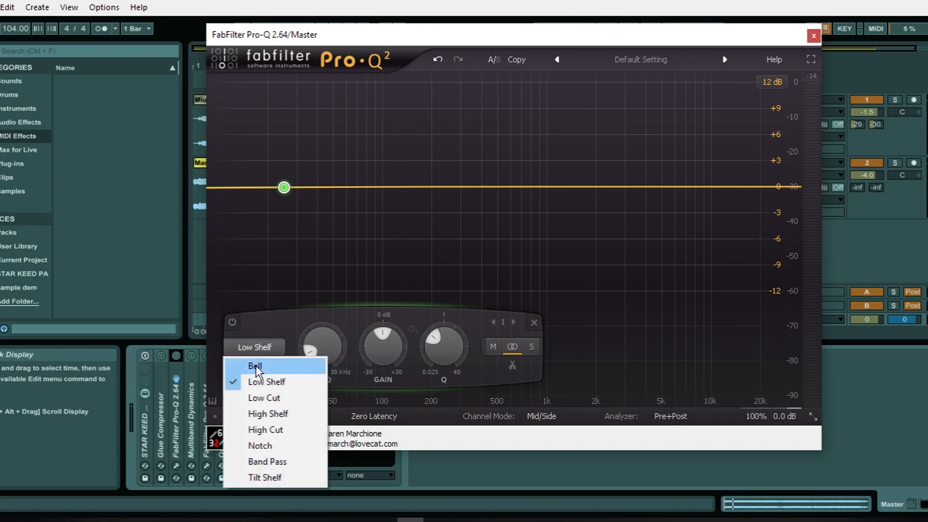
pyautogui.click(259, 396)
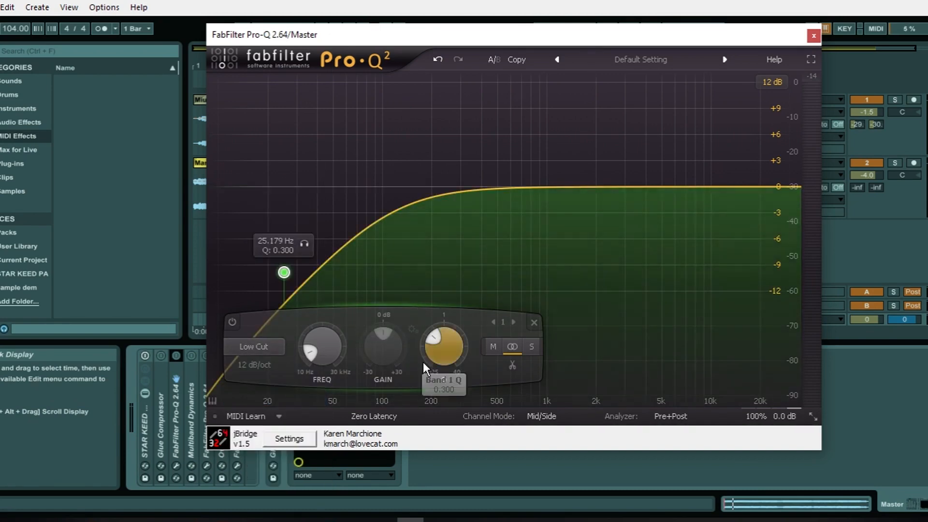
# Give the low-cut band a 48 dB/oct slope and a Q of about 0.53, and restrict it to the Mid channel.
pyautogui.click(260, 364)
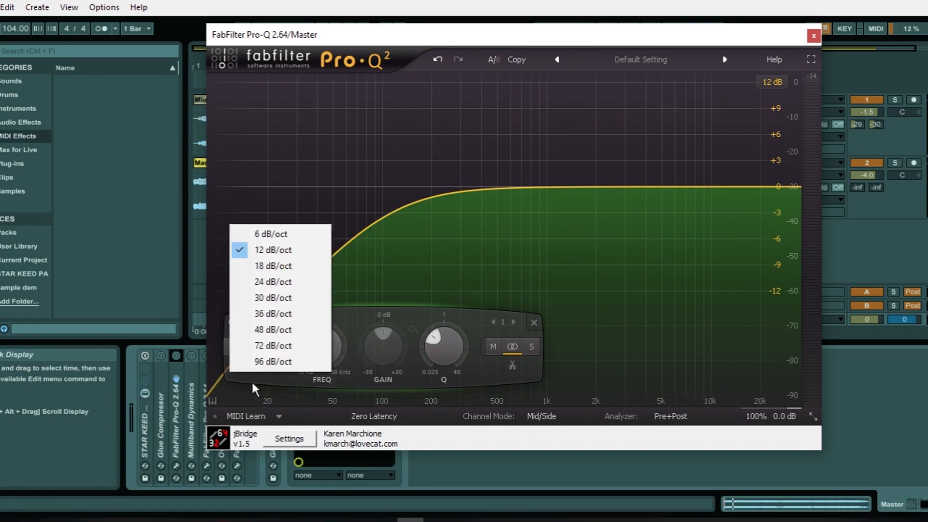
pyautogui.click(273, 329)
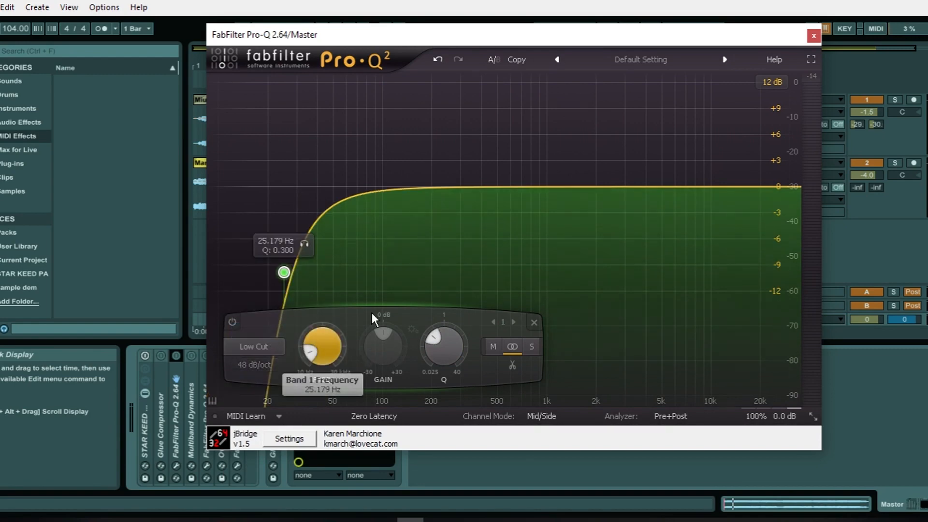
pyautogui.moveTo(424, 338)
pyautogui.mouseDown()
pyautogui.moveTo(442, 266)
pyautogui.moveTo(445, 363)
pyautogui.moveTo(439, 341)
pyautogui.mouseUp()
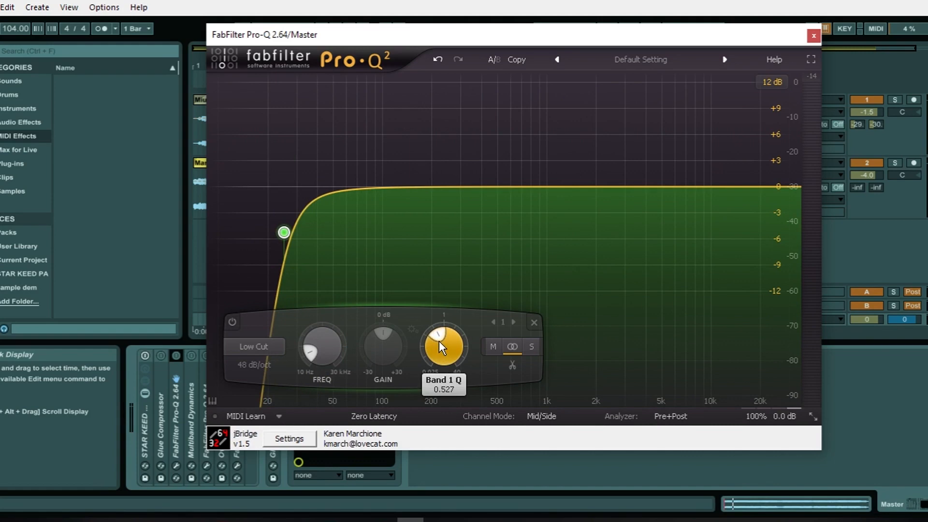
pyautogui.click(487, 345)
# Solo the Mid low-cut band during playback and move its frequency up to about 35 Hz.
pyautogui.click(304, 205)
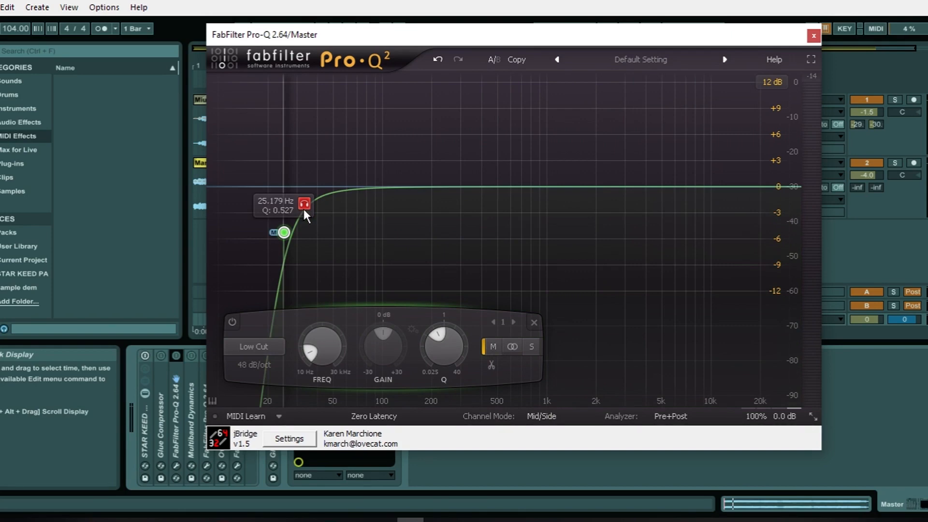
pyautogui.press('space')
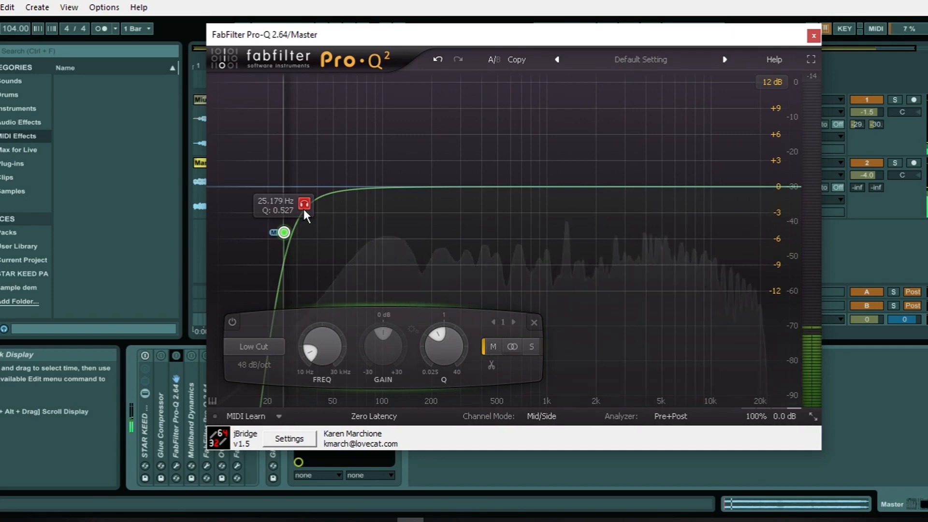
pyautogui.click(304, 208)
pyautogui.moveTo(304, 205)
pyautogui.mouseDown()
pyautogui.moveTo(268, 207)
pyautogui.moveTo(364, 209)
pyautogui.moveTo(326, 204)
pyautogui.mouseUp()
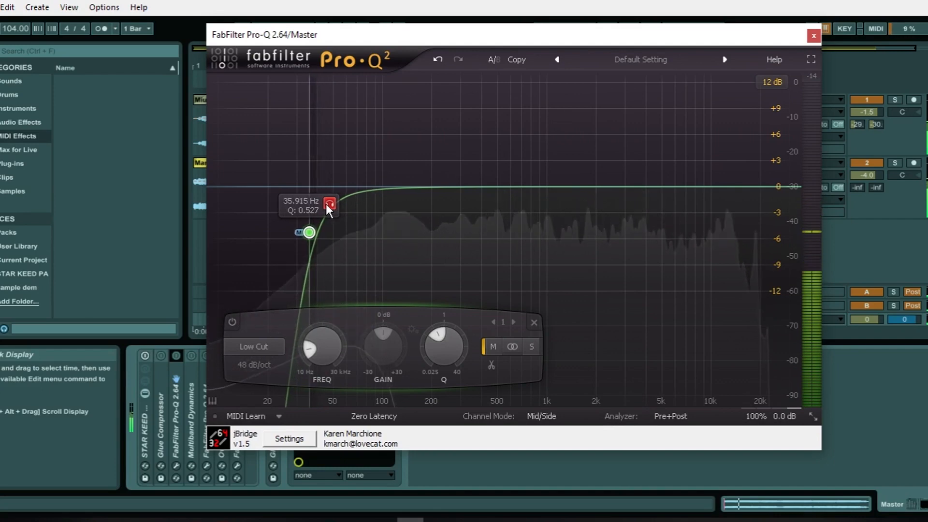
pyautogui.moveTo(326, 203)
pyautogui.mouseDown()
pyautogui.moveTo(335, 204)
pyautogui.moveTo(324, 201)
pyautogui.mouseUp()
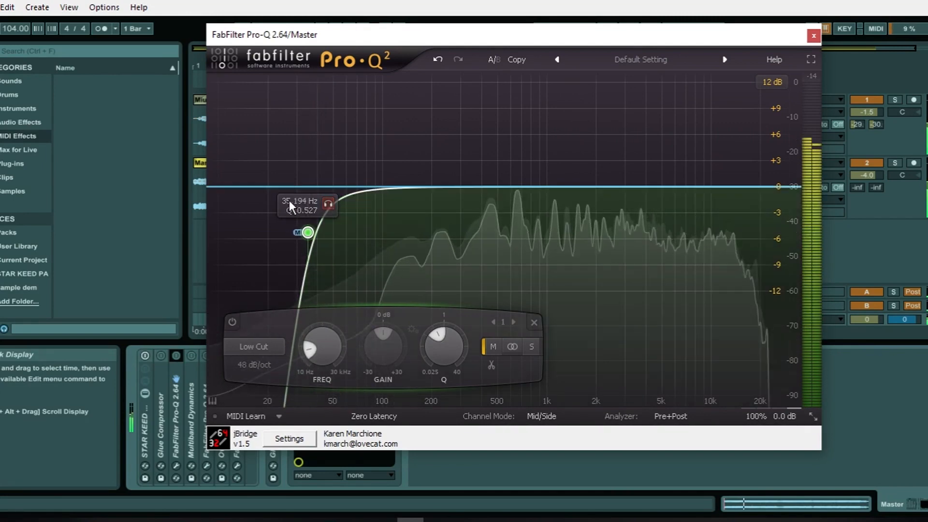
pyautogui.doubleClick(289, 200)
pyautogui.click(298, 201)
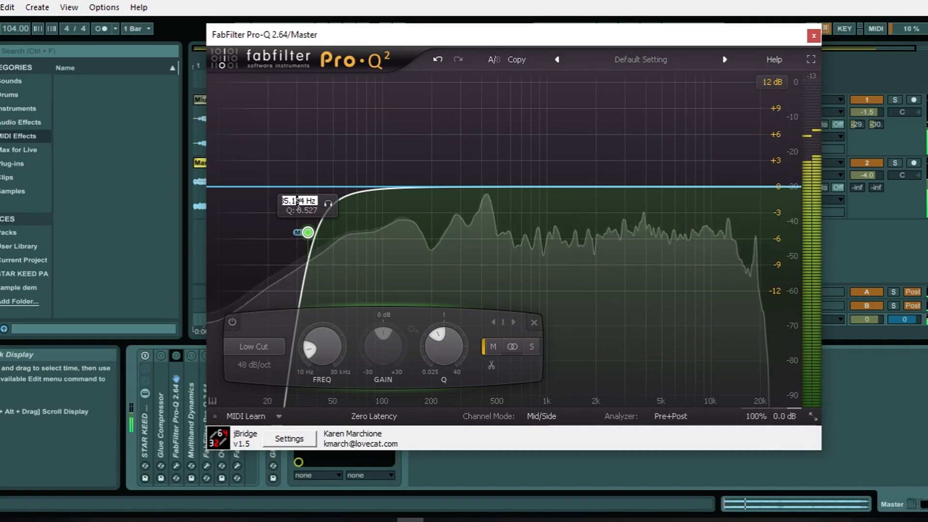
pyautogui.moveTo(329, 204); pyautogui.dragTo(330, 204)
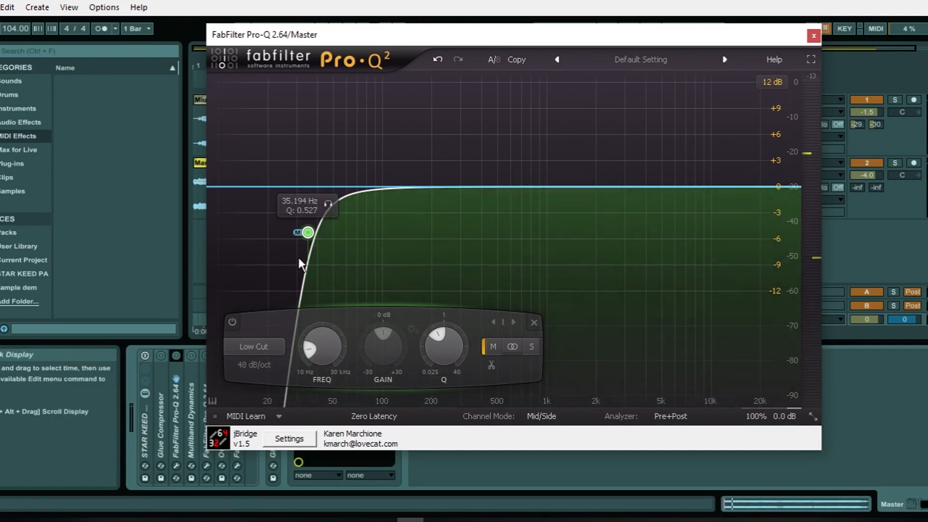
pyautogui.moveTo(329, 208); pyautogui.dragTo(328, 208)
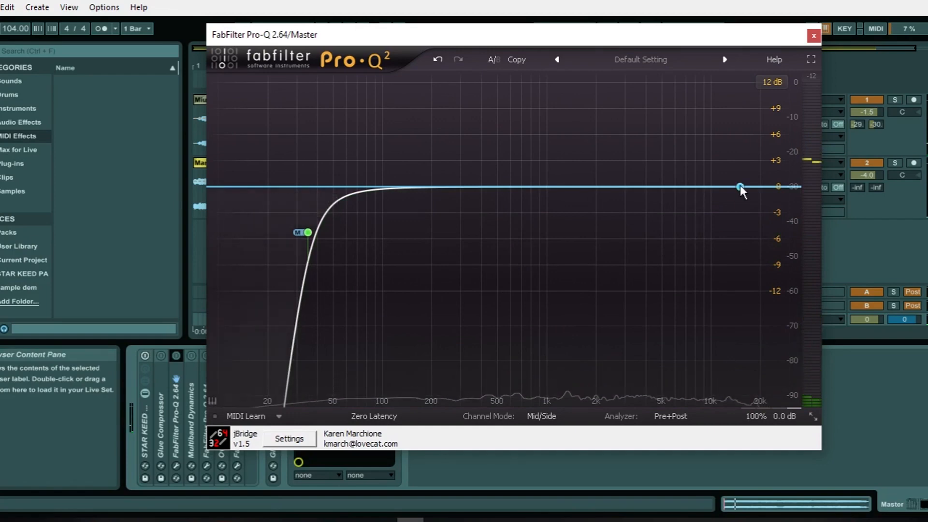
# Add a High Cut band at about 16.3 kHz with a 72 dB/oct slope.
pyautogui.click(746, 188)
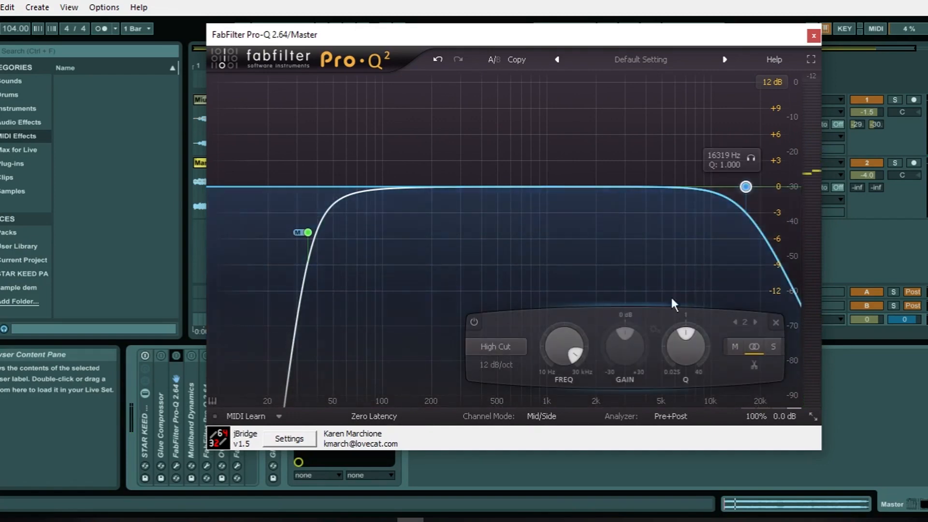
pyautogui.click(498, 344)
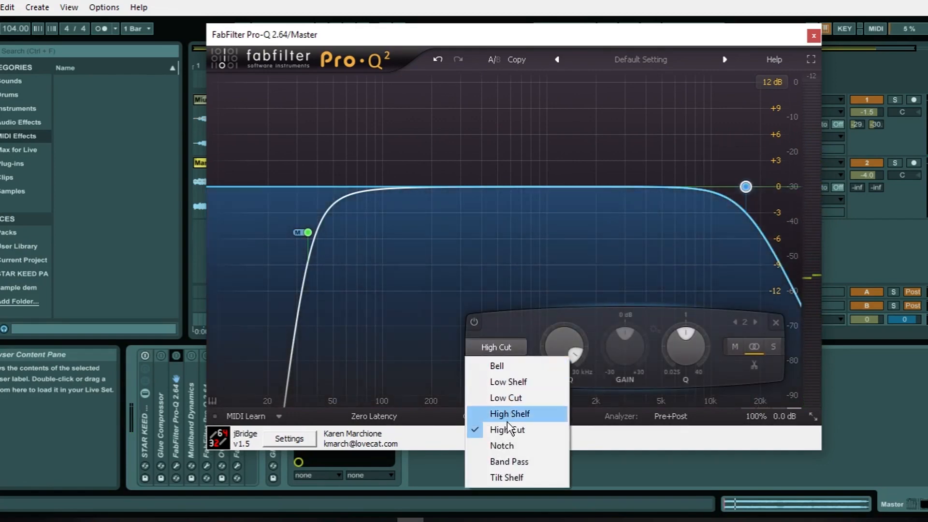
pyautogui.click(505, 414)
pyautogui.click(493, 370)
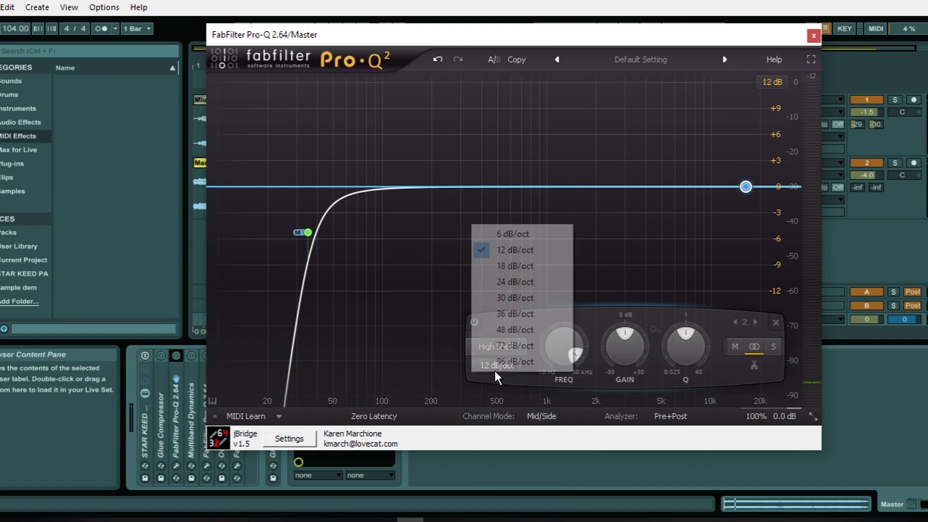
pyautogui.click(514, 344)
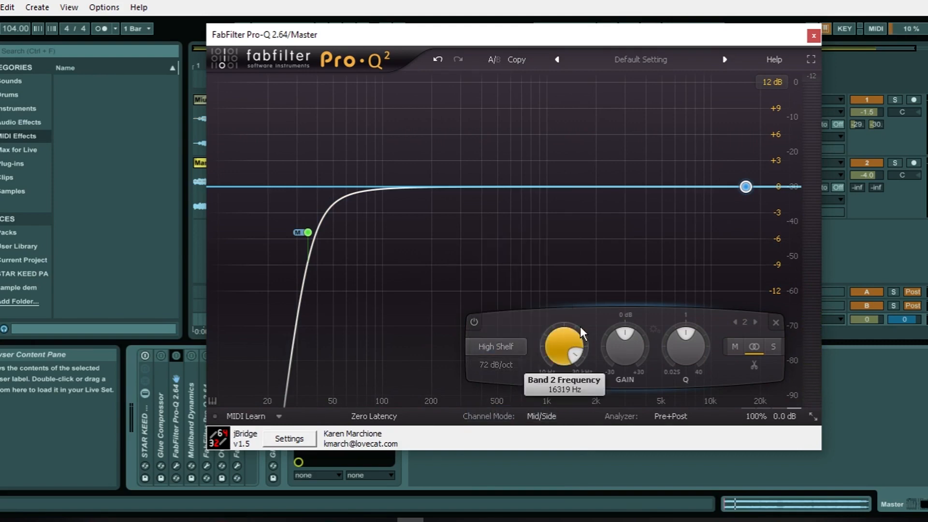
pyautogui.click(514, 352)
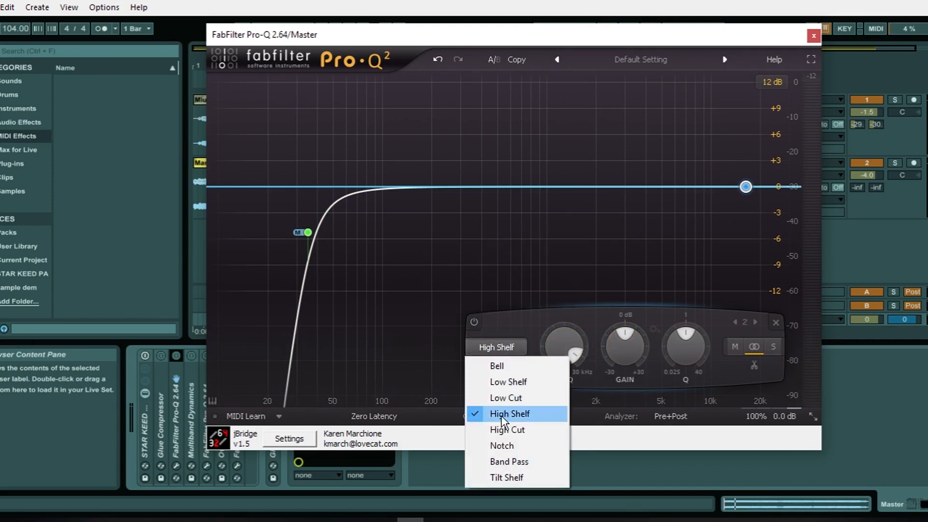
pyautogui.click(499, 428)
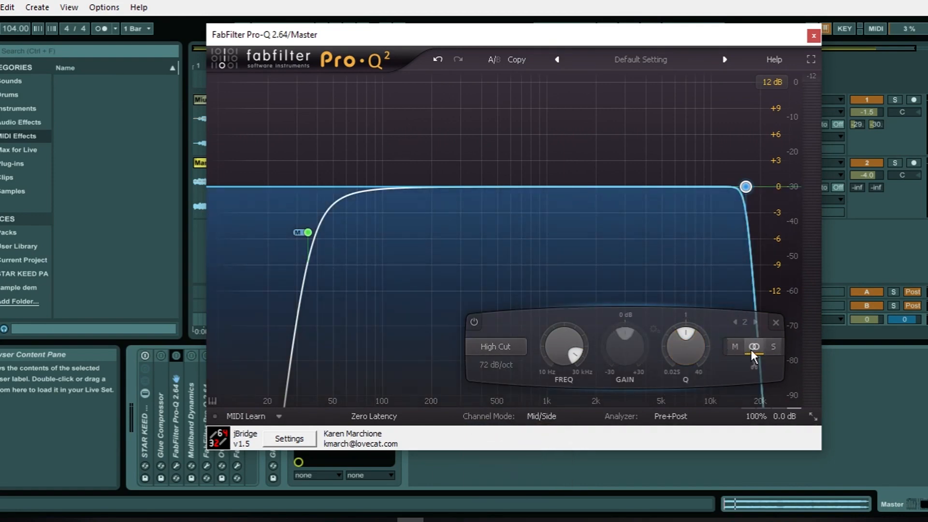
# Keep the high-cut band on both Mid and Side, then solo it and fine-tune its cutoff frequency by ear.
pyautogui.moveTo(751, 351)
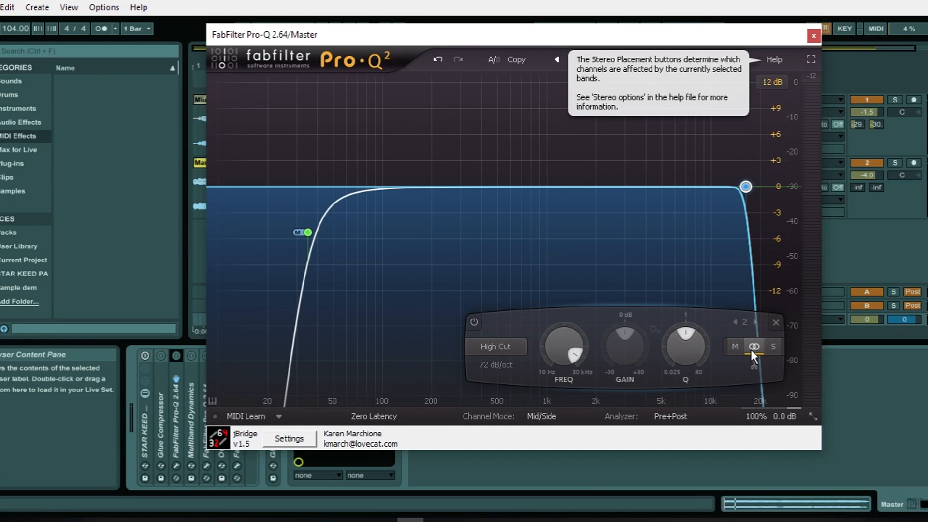
pyautogui.click(648, 291)
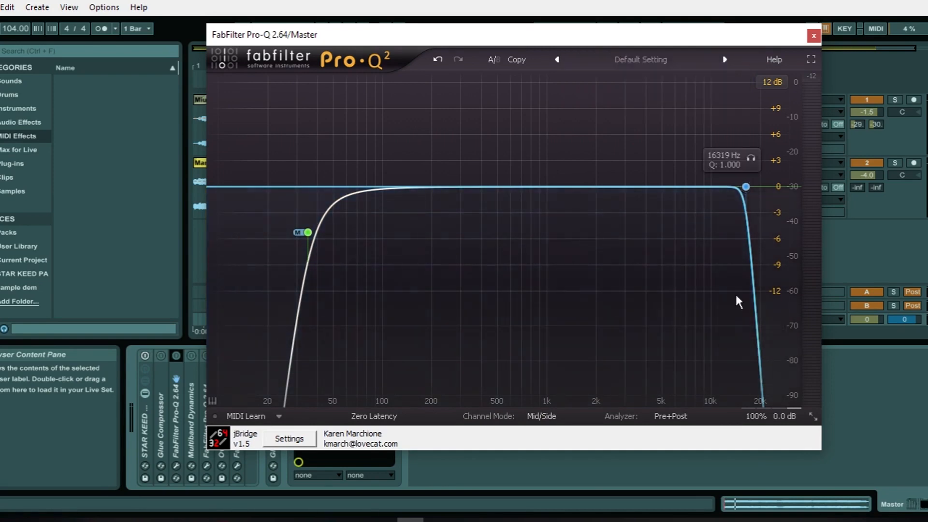
pyautogui.click(751, 159)
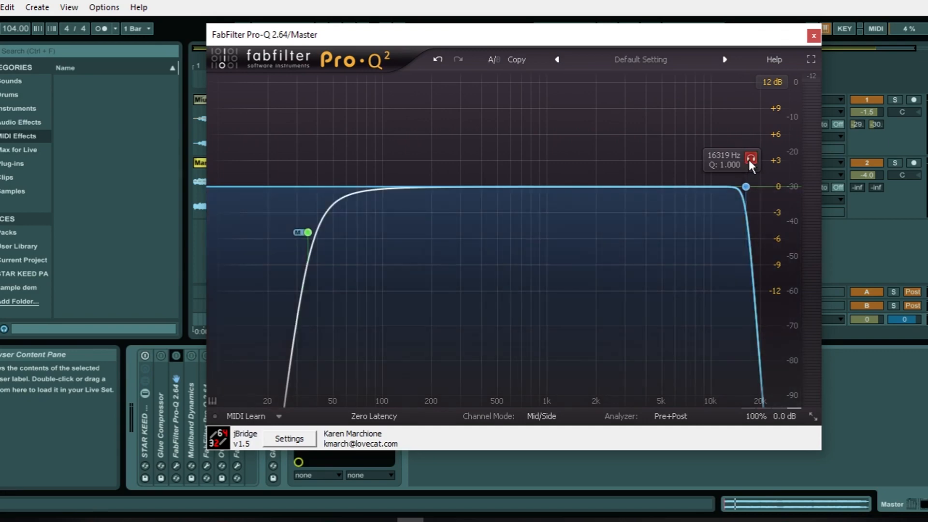
pyautogui.moveTo(749, 159)
pyautogui.mouseDown()
pyautogui.moveTo(769, 157)
pyautogui.moveTo(749, 155)
pyautogui.mouseUp()
pyautogui.moveTo(739, 155)
pyautogui.mouseDown()
pyautogui.moveTo(720, 162)
pyautogui.moveTo(752, 152)
pyautogui.mouseUp()
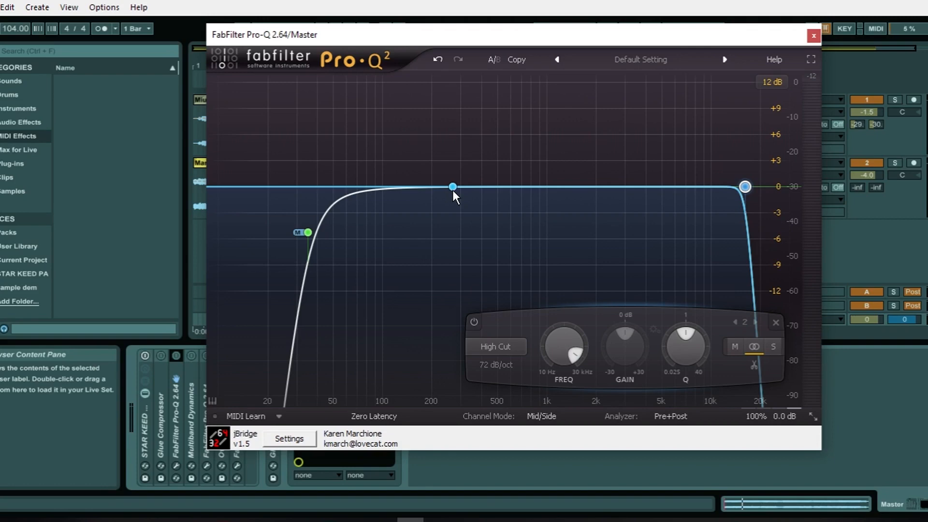
# Add a Side-only Low Cut band at about 268 Hz with a 48 dB/oct slope and a Q of about 0.49.
pyautogui.click(452, 189)
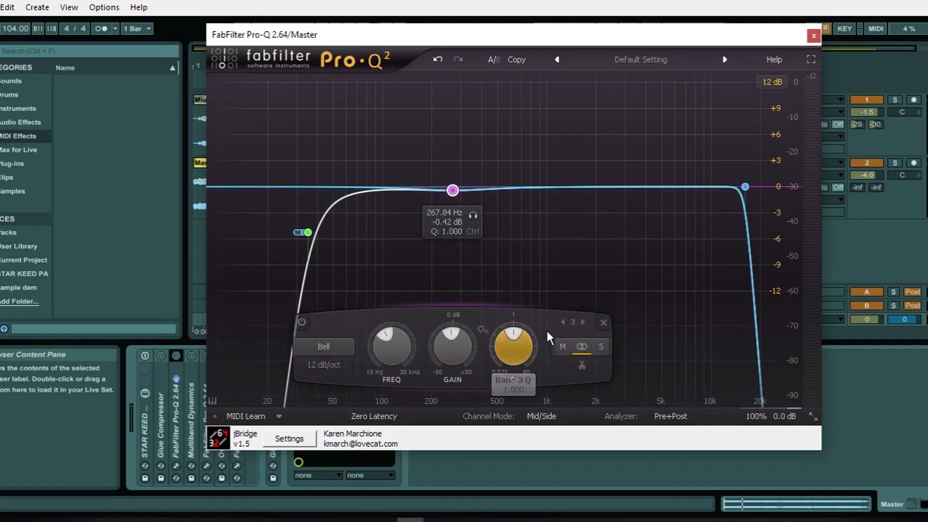
pyautogui.click(338, 345)
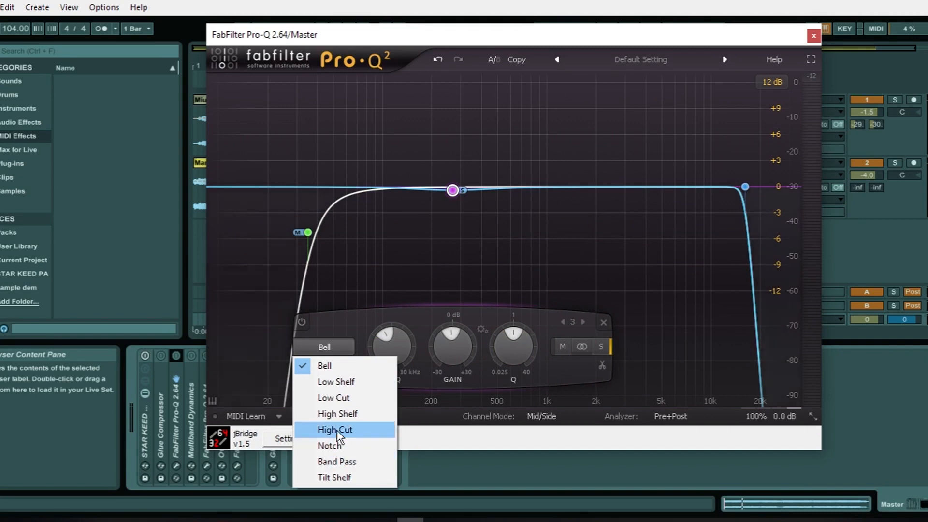
pyautogui.click(337, 399)
pyautogui.click(321, 363)
pyautogui.click(332, 333)
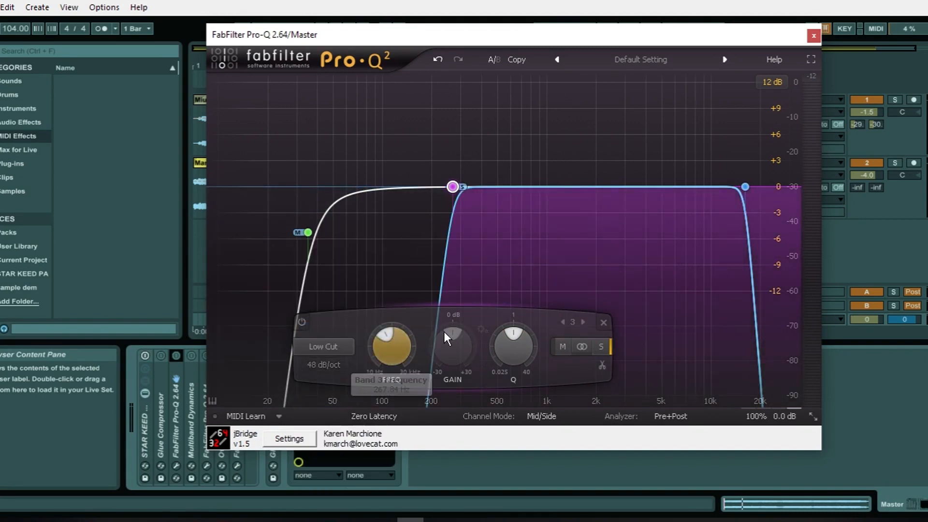
pyautogui.moveTo(515, 325); pyautogui.dragTo(520, 444)
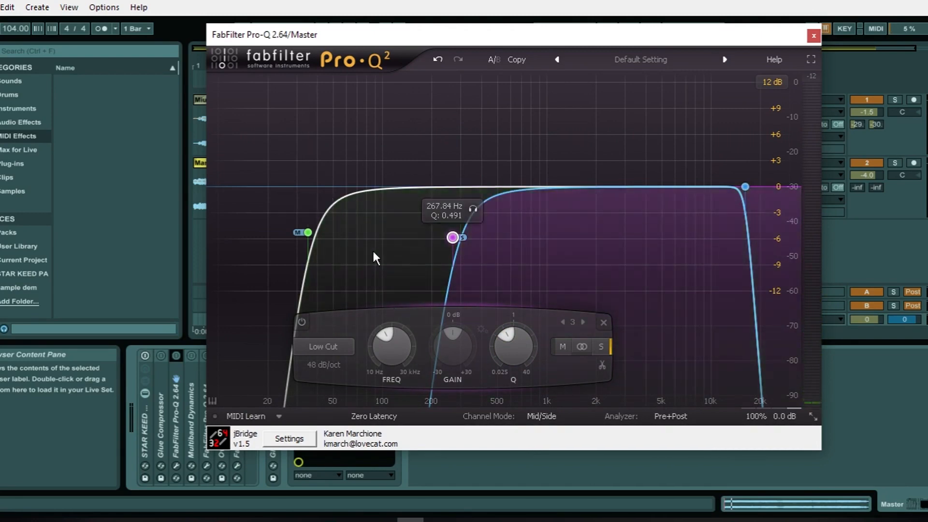
# Lower the Q of the Mid low-cut band and set the Side low-cut band's Q to about 0.32.
pyautogui.click(308, 232)
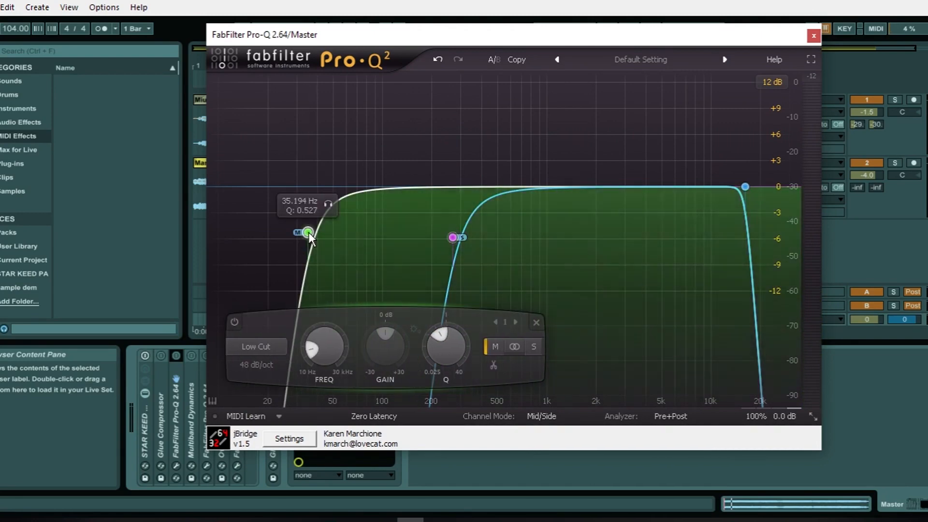
pyautogui.moveTo(423, 347); pyautogui.dragTo(422, 354)
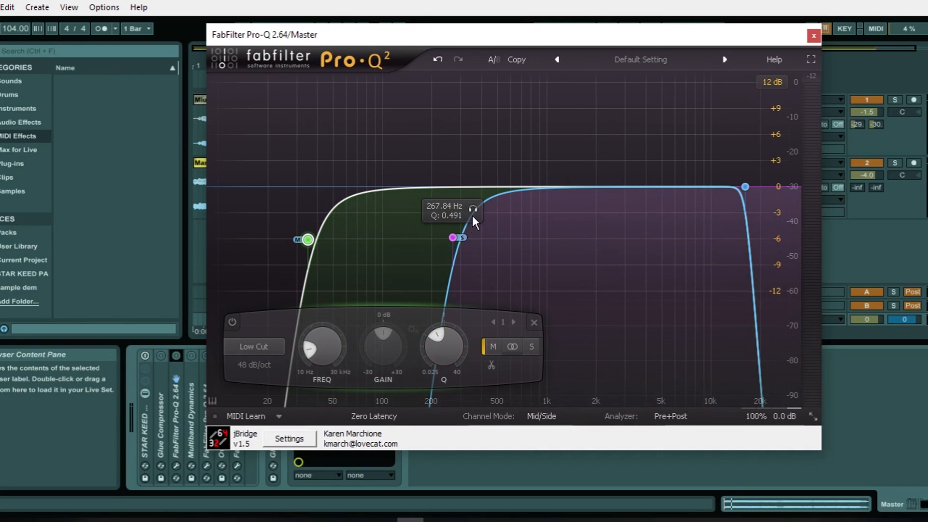
pyautogui.moveTo(451, 334); pyautogui.dragTo(442, 344)
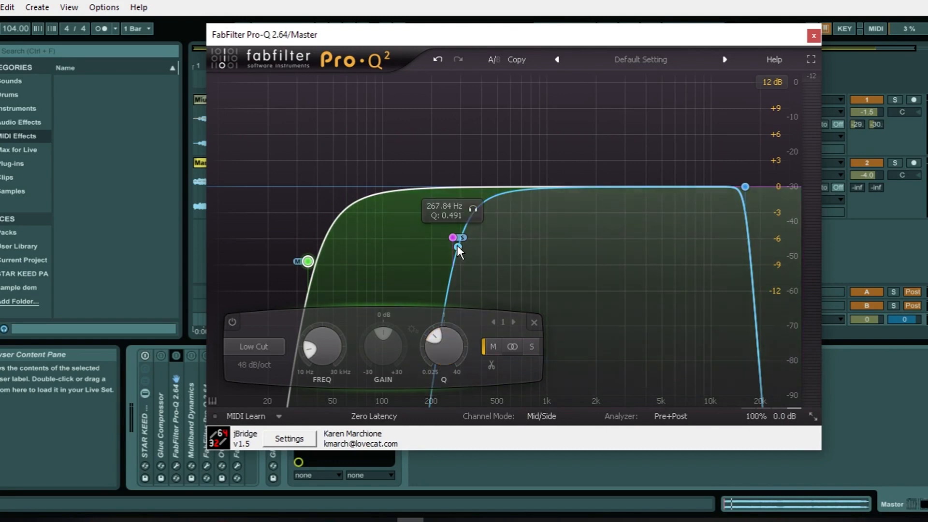
pyautogui.click(455, 242)
pyautogui.moveTo(499, 341); pyautogui.dragTo(500, 346)
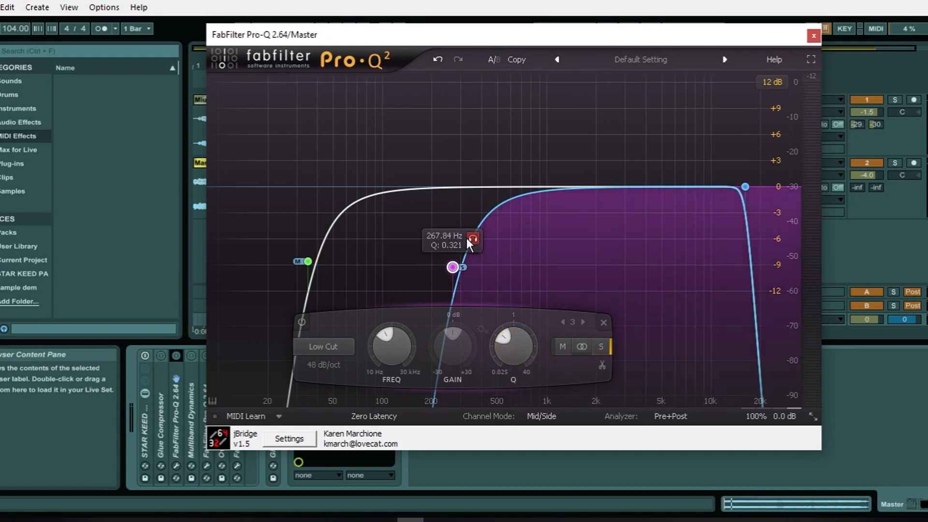
pyautogui.click(468, 238)
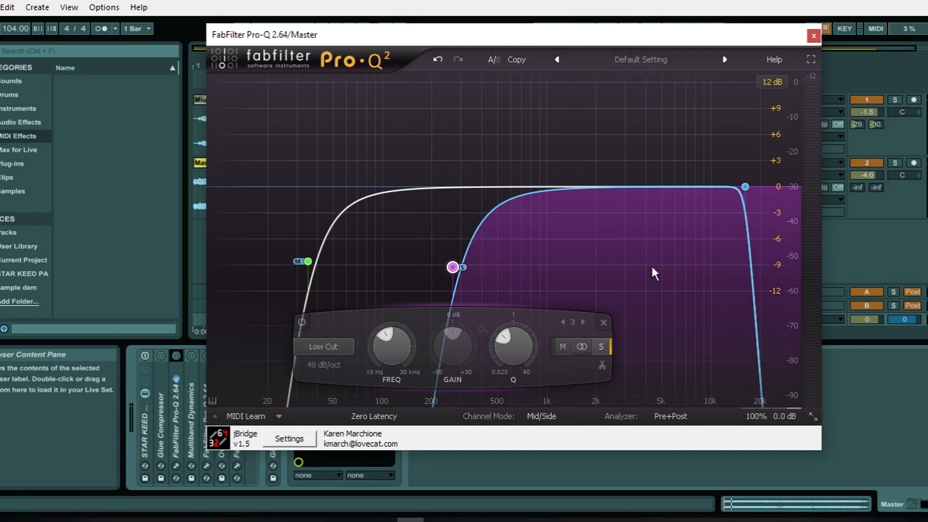
pyautogui.click(749, 159)
pyautogui.click(744, 186)
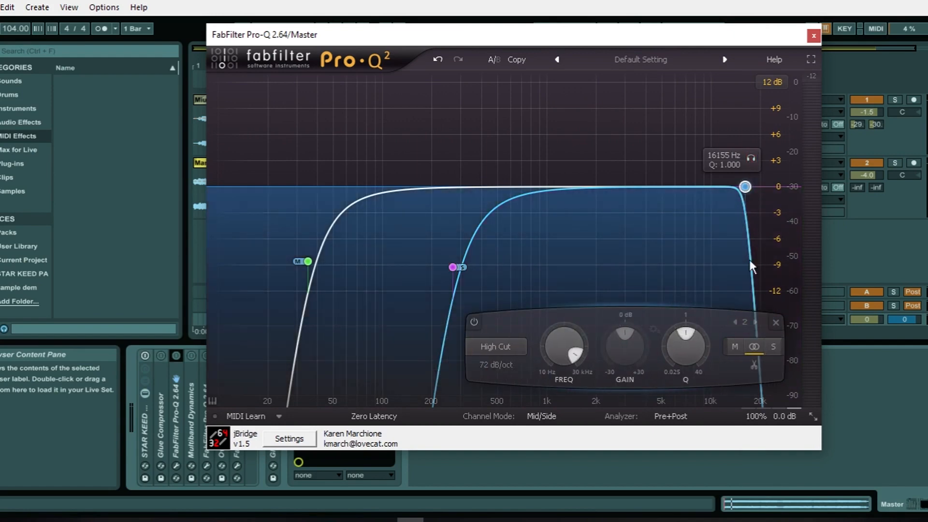
pyautogui.click(300, 262)
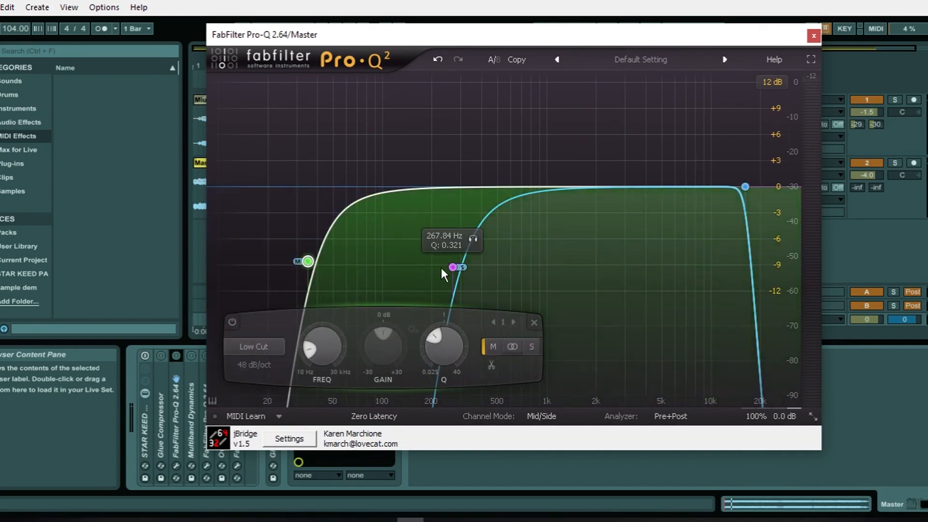
# Solo the Side low-cut band, lower its cutoff to 215 Hz by ear, and turn the solo off.
pyautogui.click(454, 268)
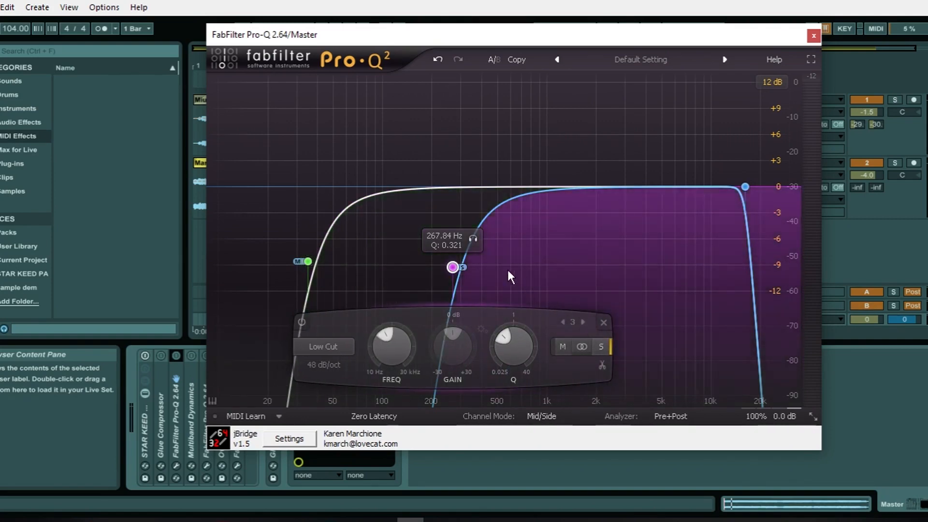
pyautogui.moveTo(475, 237)
pyautogui.mouseDown()
pyautogui.moveTo(408, 249)
pyautogui.moveTo(495, 235)
pyautogui.moveTo(450, 240)
pyautogui.moveTo(457, 238)
pyautogui.mouseUp()
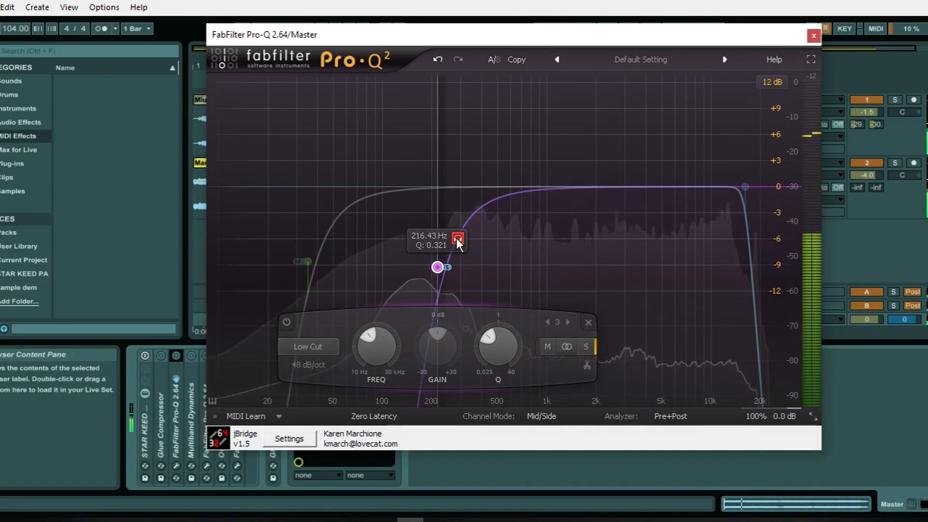
pyautogui.click(457, 239)
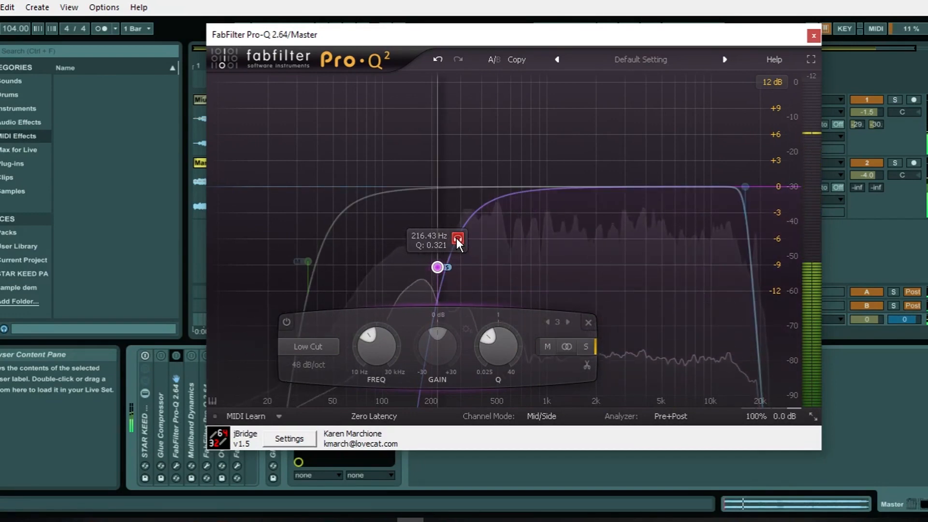
pyautogui.press('space')
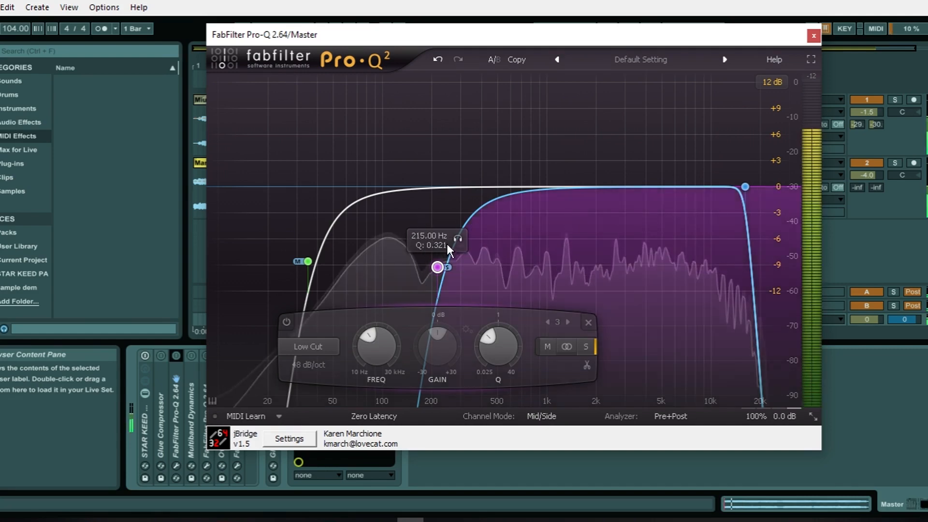
pyautogui.click(457, 236)
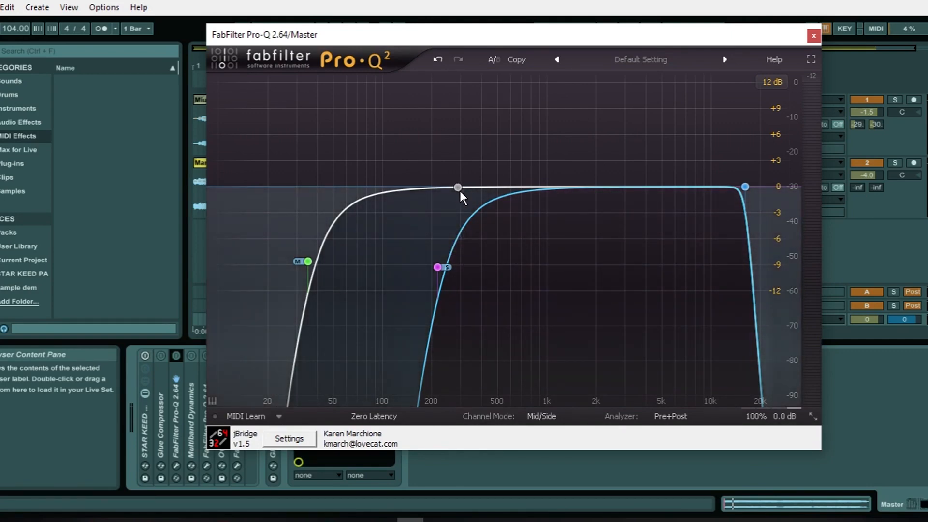
# Add a Mid-only bell band, tune it to about 260 Hz and set its gain to about -4.31 dB.
pyautogui.click(506, 190)
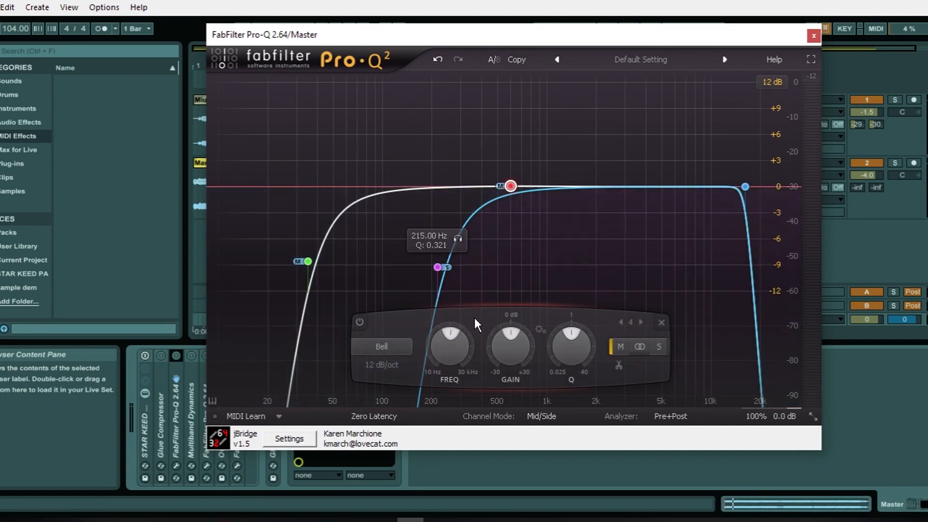
pyautogui.moveTo(508, 187); pyautogui.dragTo(451, 116)
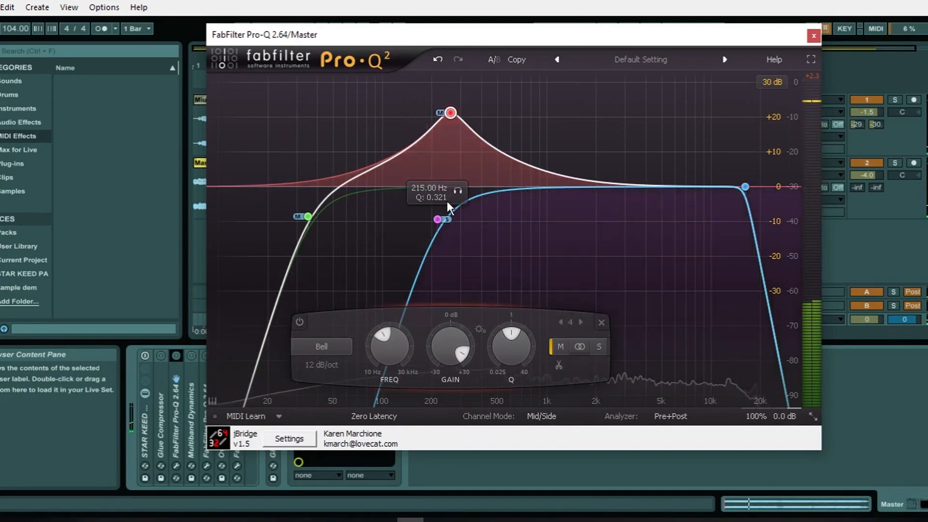
pyautogui.moveTo(451, 322); pyautogui.dragTo(466, 417)
pyautogui.moveTo(450, 355); pyautogui.dragTo(451, 391)
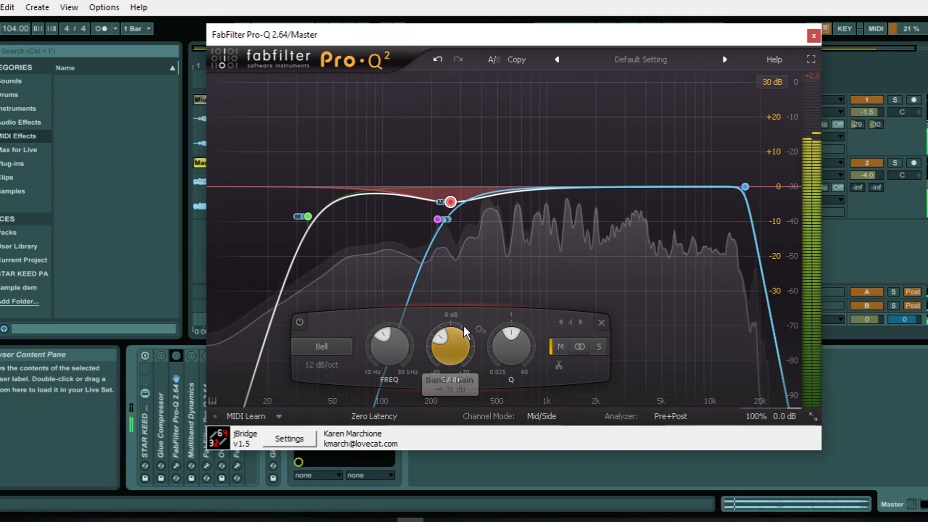
# Set the Mid bell band's Q to about 1.76 and audition the track.
pyautogui.moveTo(450, 204)
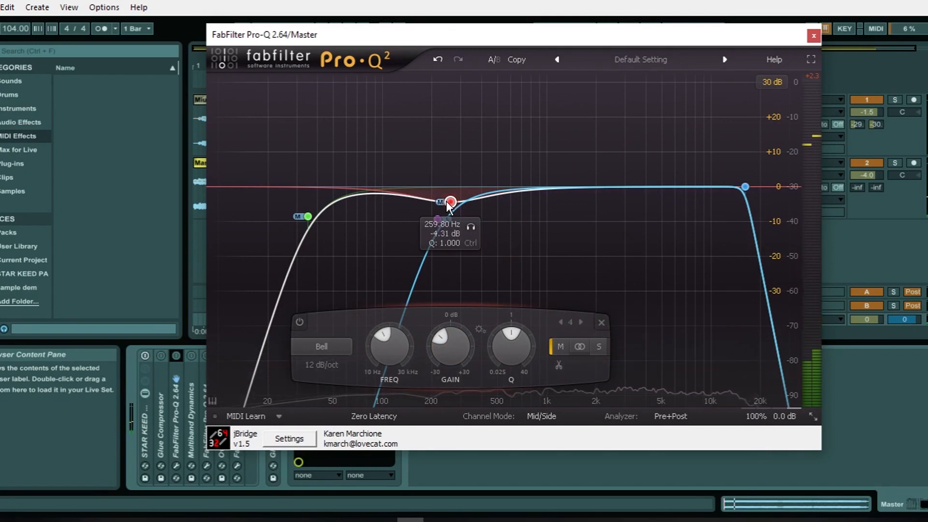
pyautogui.moveTo(500, 338); pyautogui.dragTo(501, 322)
pyautogui.press('space')
pyautogui.press('space')
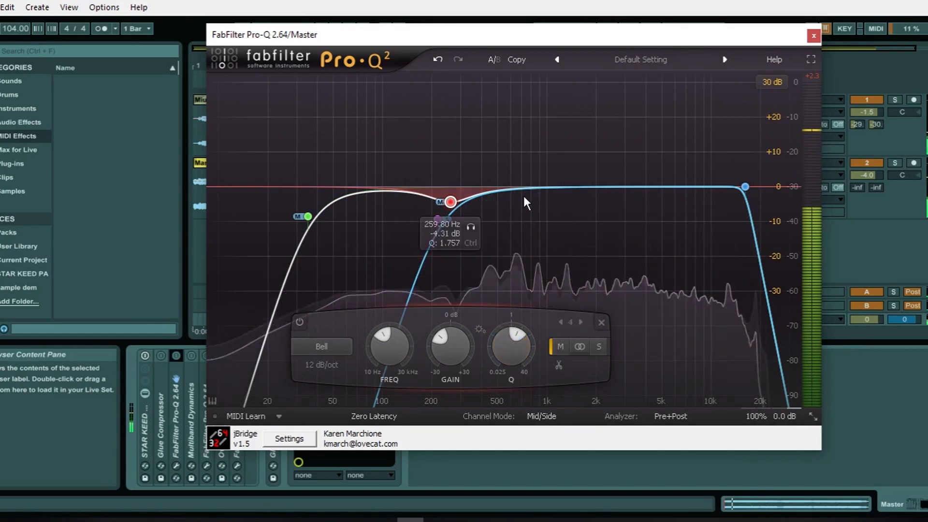
# Add a bell band on both Mid and Side at about 4 kHz with -1.79 dB gain and a Q of about 1.26.
pyautogui.click(634, 189)
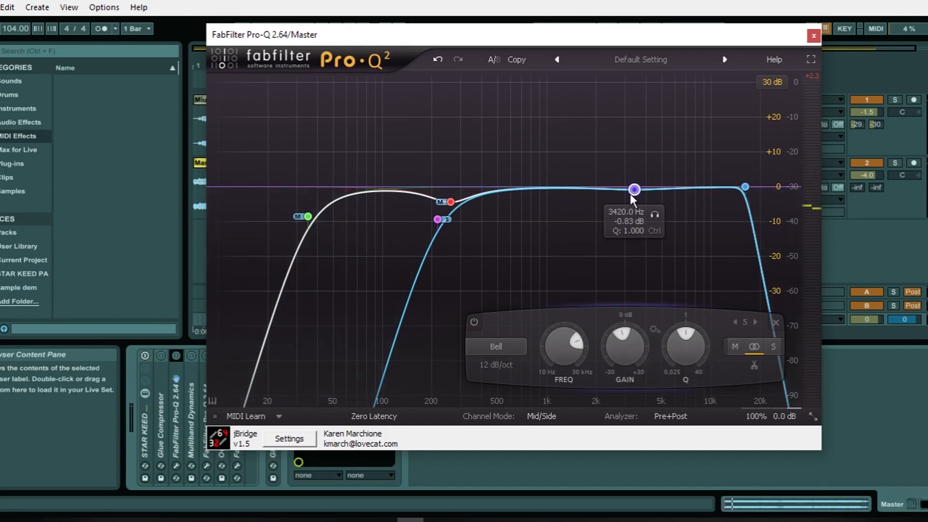
pyautogui.moveTo(614, 339); pyautogui.dragTo(646, 82)
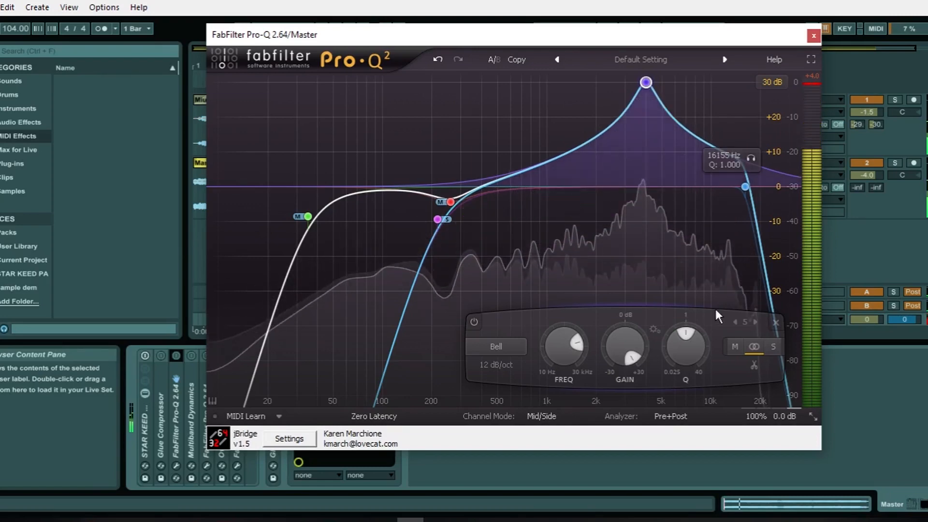
pyautogui.moveTo(645, 345); pyautogui.dragTo(623, 448)
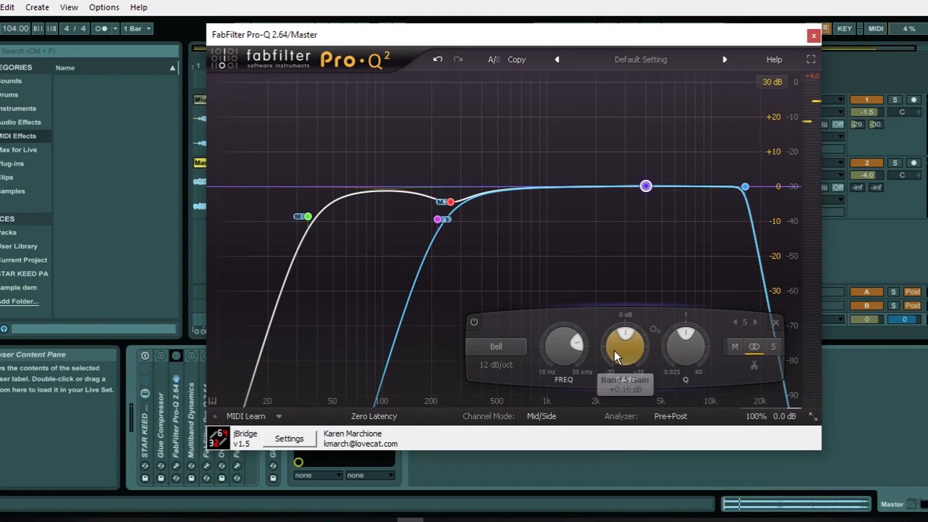
pyautogui.moveTo(616, 348); pyautogui.dragTo(616, 393)
pyautogui.moveTo(678, 361); pyautogui.dragTo(678, 348)
pyautogui.press('space')
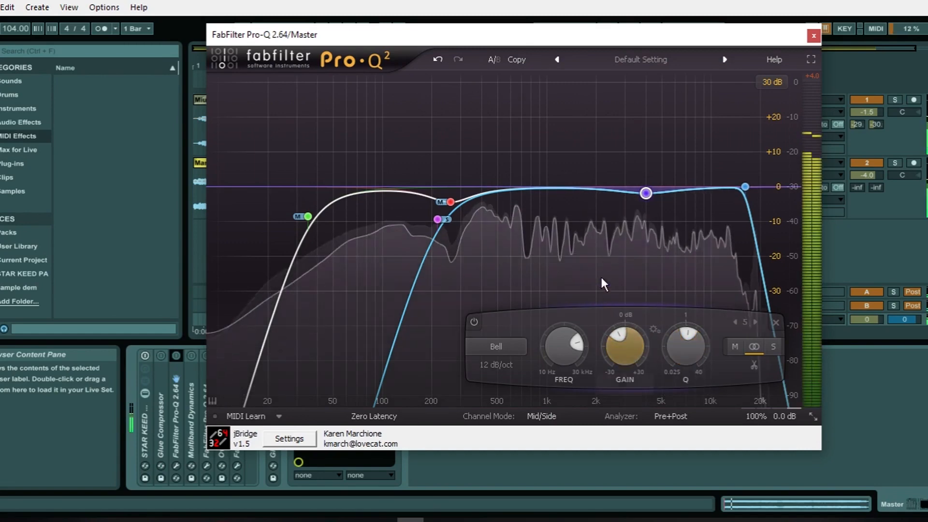
pyautogui.press('space')
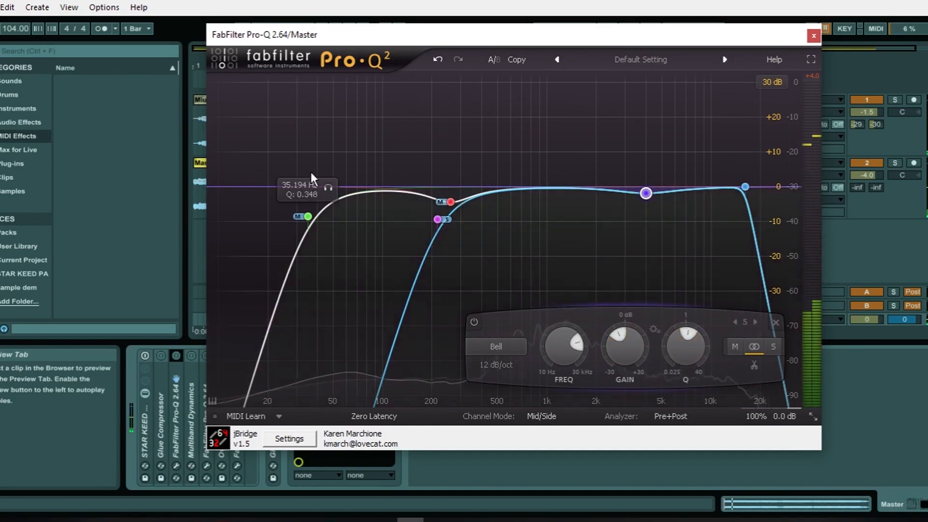
# Close the FabFilter Pro-Q window and collapse its device on the Master track.
pyautogui.click(324, 189)
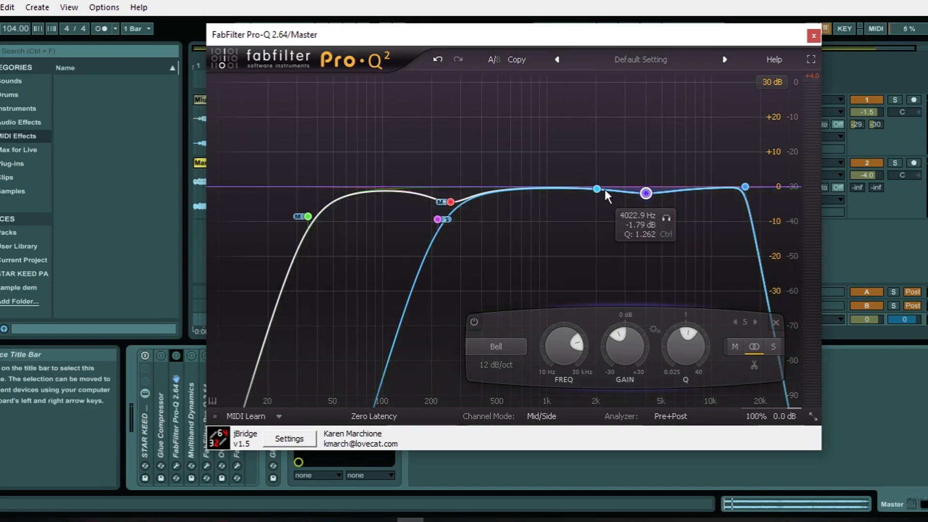
pyautogui.click(457, 241)
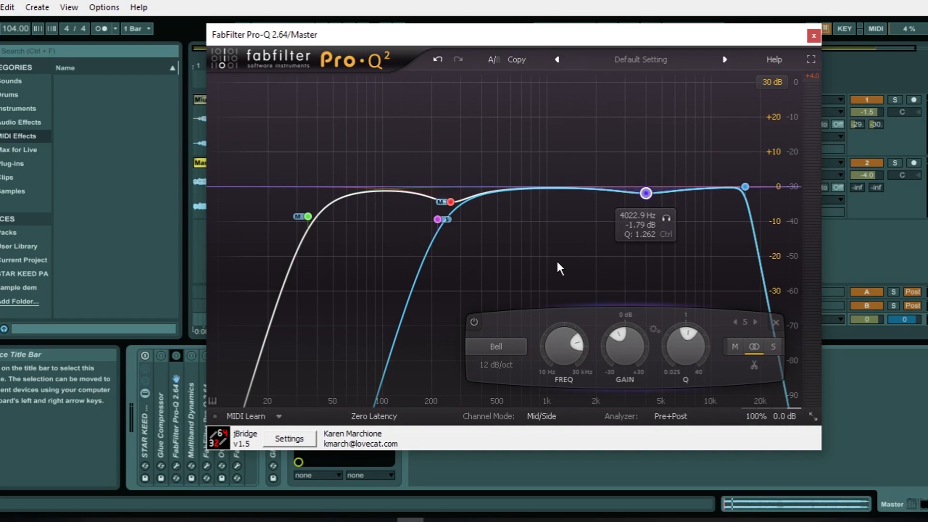
pyautogui.click(812, 41)
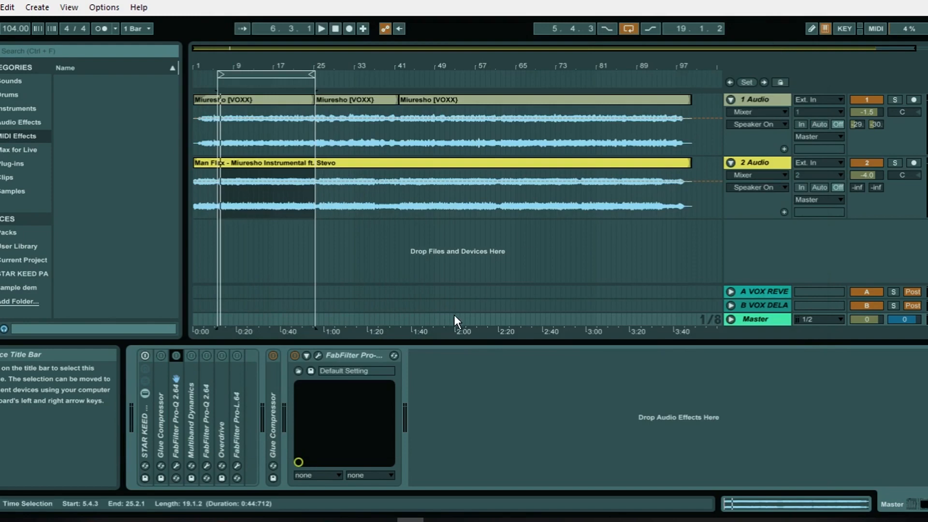
pyautogui.doubleClick(364, 353)
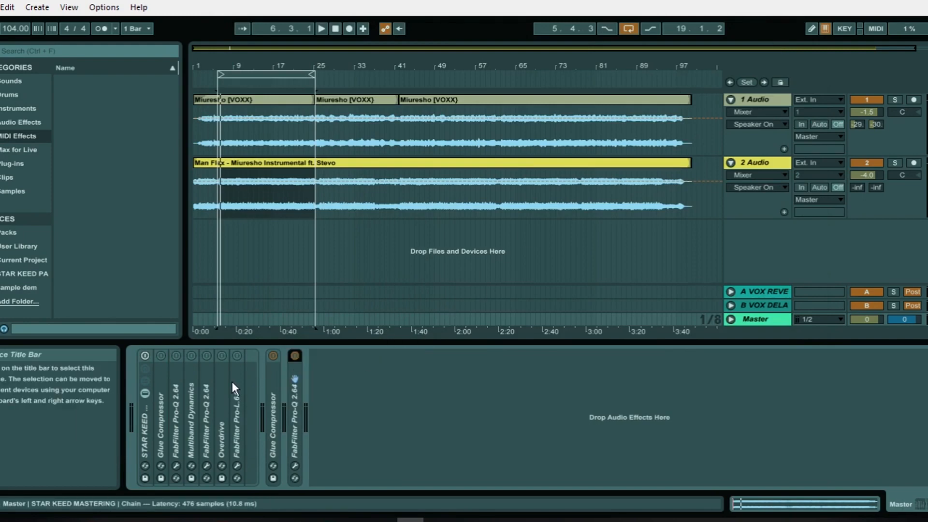
# Copy Multiband Dynamics from the STAR KEED MASTERING rack and paste it after the new FabFilter Pro-Q on the Master track.
pyautogui.click(190, 410)
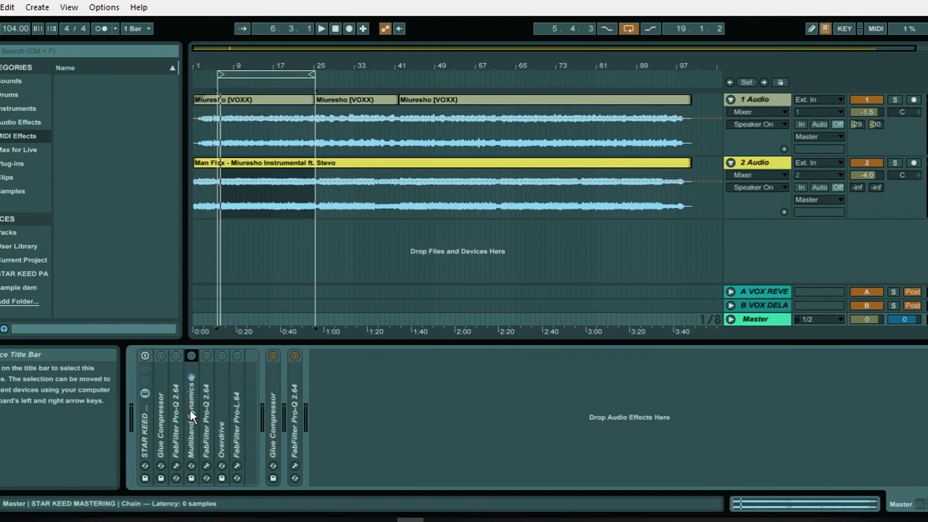
pyautogui.doubleClick(190, 409)
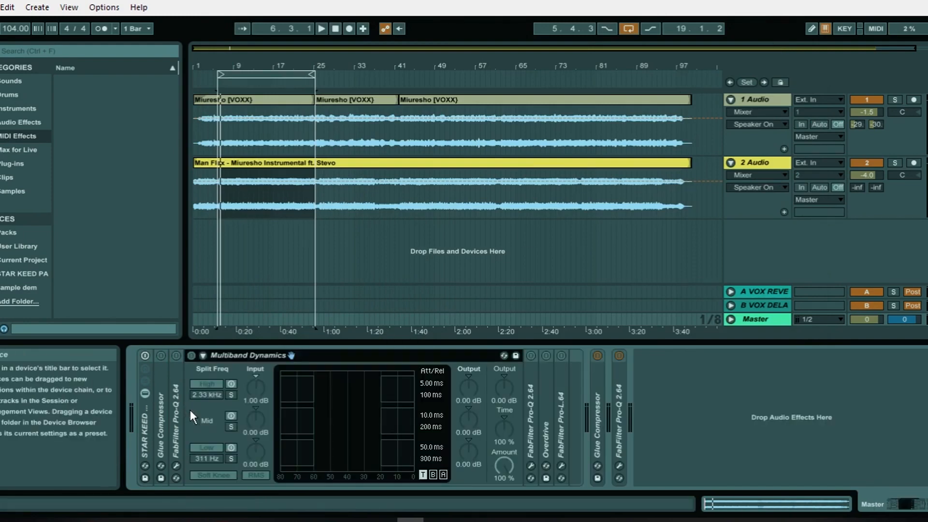
pyautogui.rightClick(268, 354)
pyautogui.click(298, 372)
pyautogui.doubleClick(295, 358)
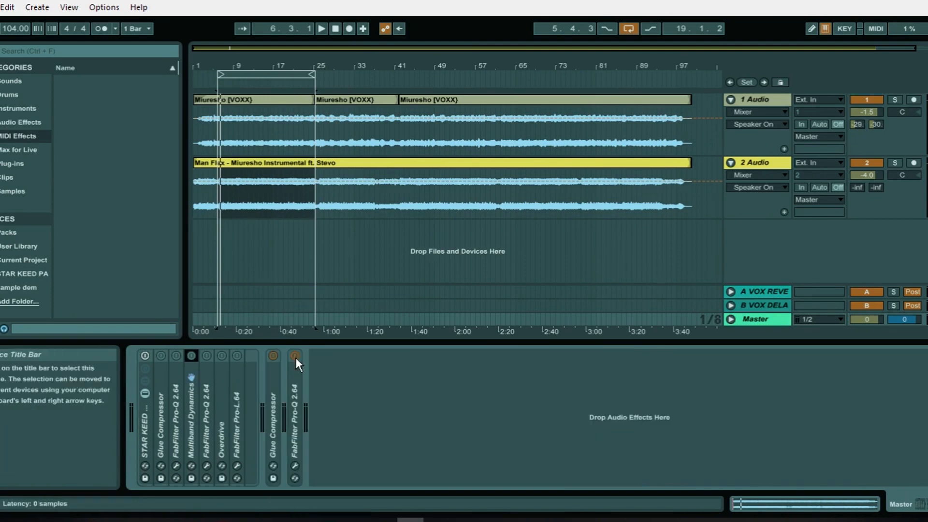
pyautogui.rightClick(356, 383)
pyautogui.click(361, 388)
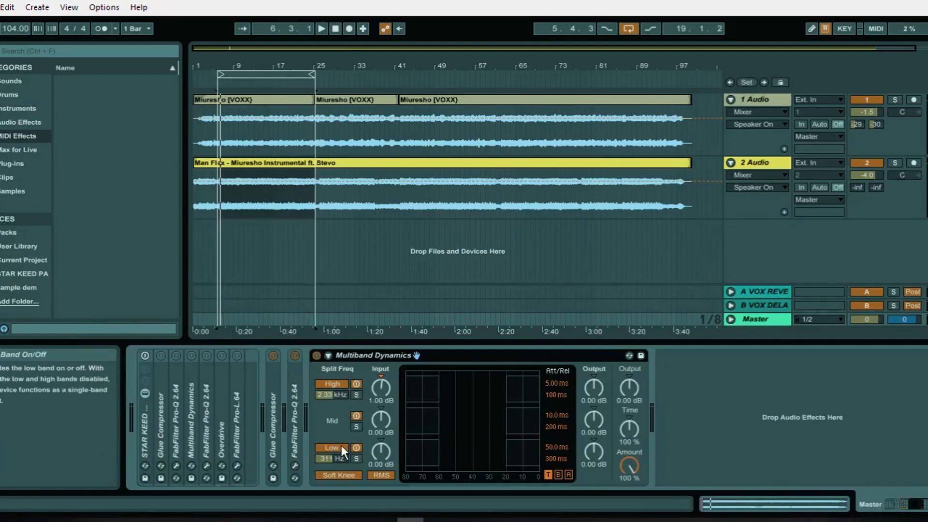
# Set the Multiband Dynamics low crossover to 3.00 kHz, the high crossover to 15.0 kHz and the high band's input to -0.10 dB.
pyautogui.moveTo(332, 458); pyautogui.dragTo(332, 348)
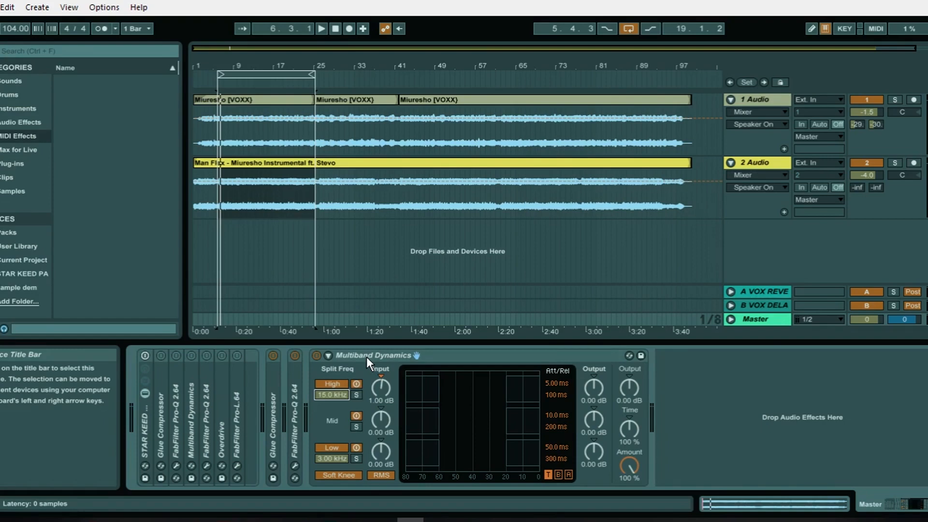
pyautogui.moveTo(375, 386); pyautogui.dragTo(376, 392)
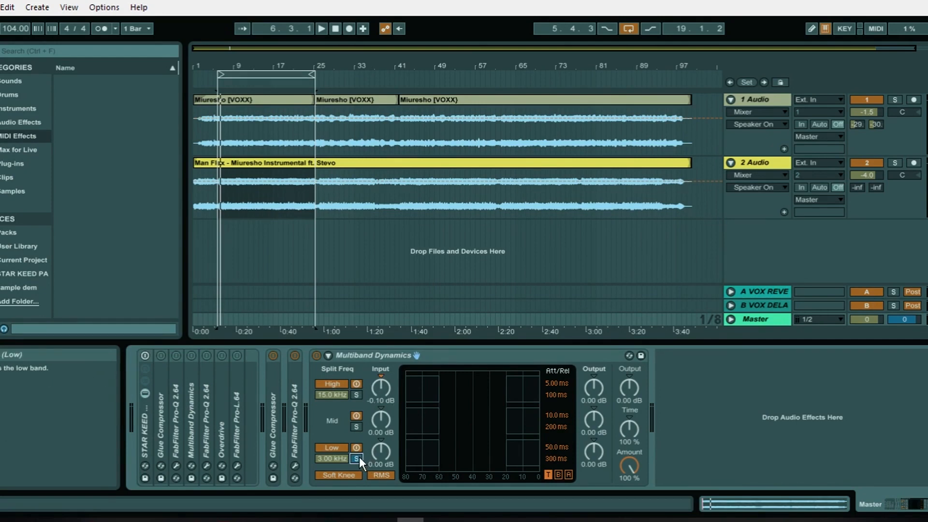
# Audition the low band of Multiband Dynamics in short playbacks, toggling its solo for comparison.
pyautogui.press('space')
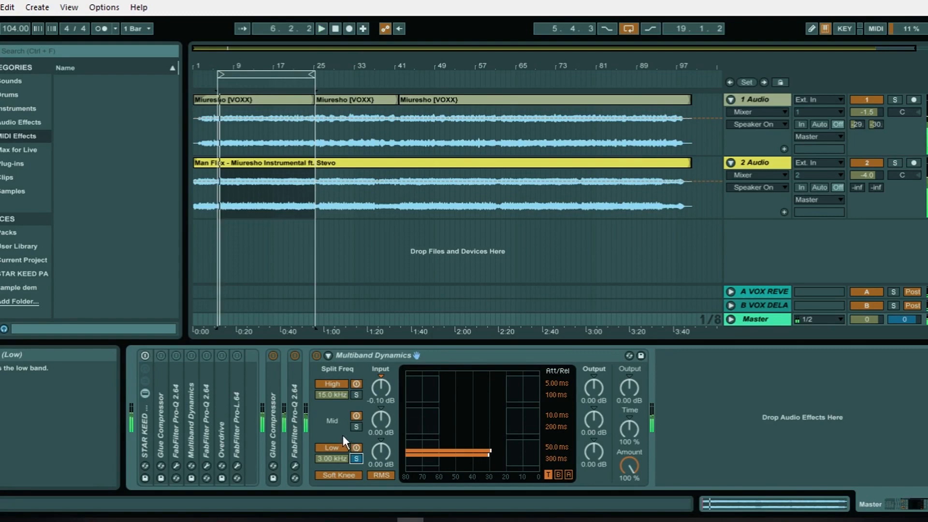
pyautogui.press('space')
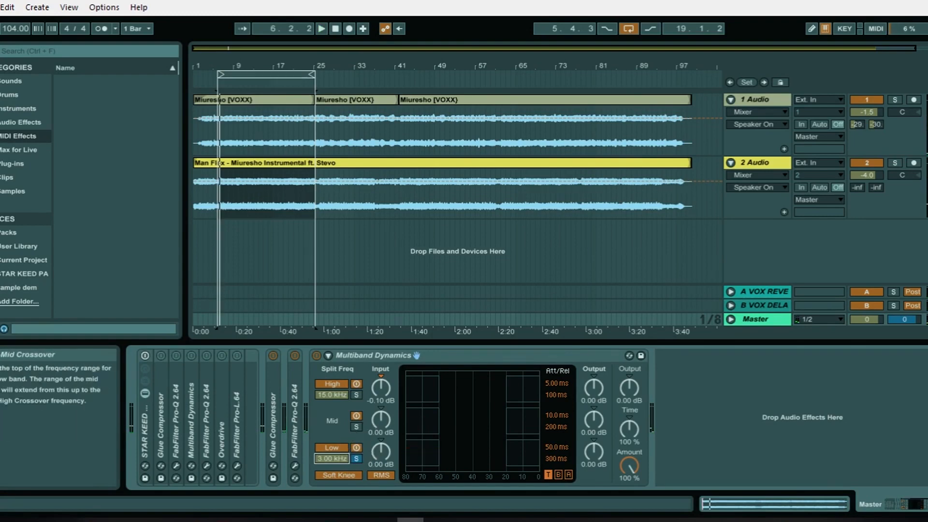
pyautogui.press('space')
pyautogui.press('space')
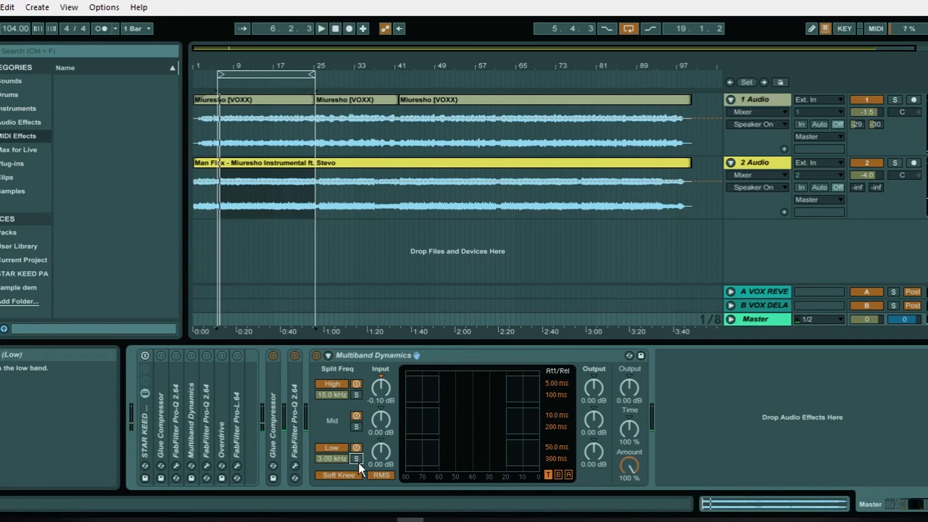
pyautogui.press('space')
pyautogui.press('space')
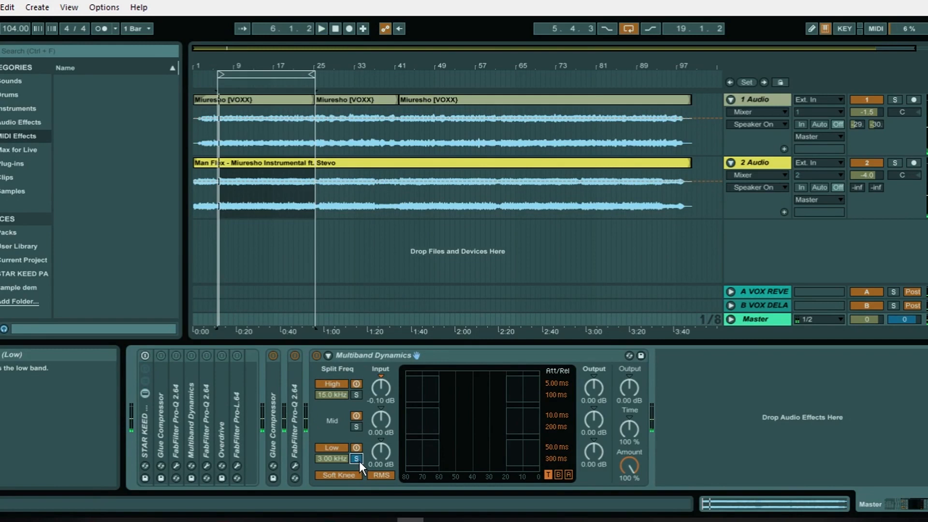
pyautogui.press('space')
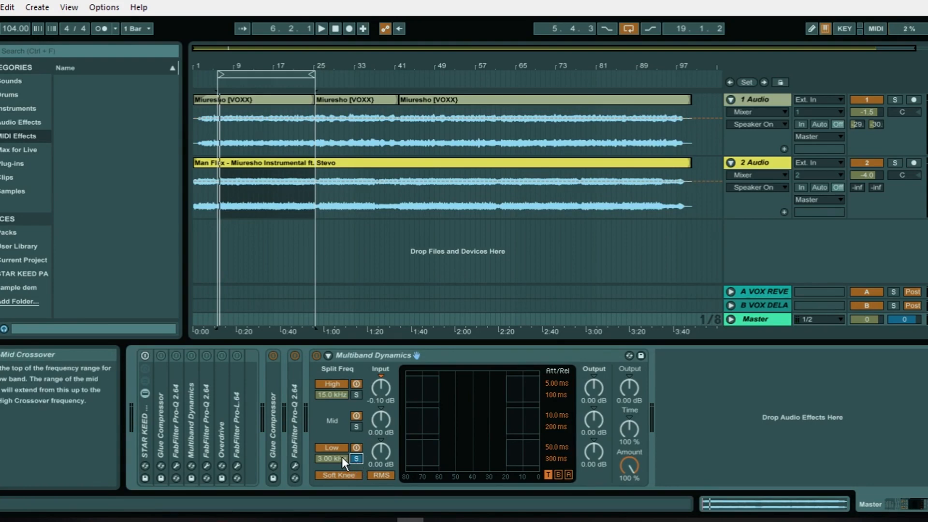
# Lower the low band's crossover to 386 Hz while listening to the band soloed.
pyautogui.moveTo(341, 456)
pyautogui.mouseDown()
pyautogui.moveTo(342, 478)
pyautogui.moveTo(341, 449)
pyautogui.mouseUp()
pyautogui.moveTo(341, 458)
pyautogui.mouseDown()
pyautogui.moveTo(341, 447)
pyautogui.moveTo(341, 474)
pyautogui.moveTo(341, 457)
pyautogui.mouseUp()
pyautogui.press('space')
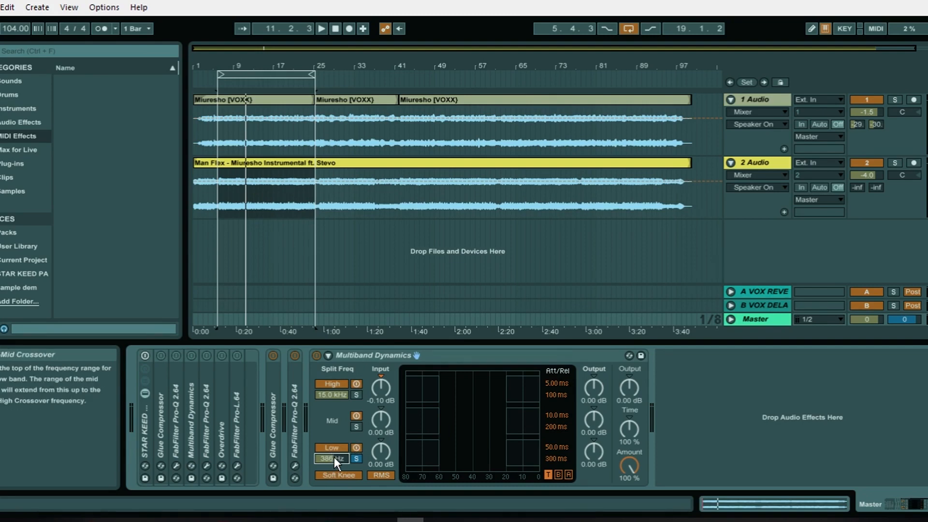
pyautogui.press('space')
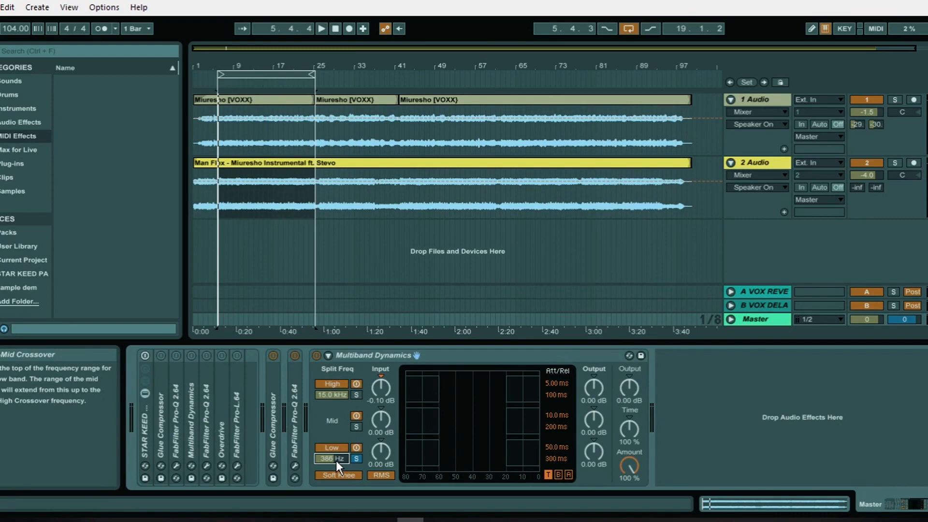
# Raise the low band's crossover in Multiband Dynamics to 430 Hz while listening to the band soloed.
pyautogui.moveTo(335, 460); pyautogui.dragTo(335, 461)
pyautogui.press('space')
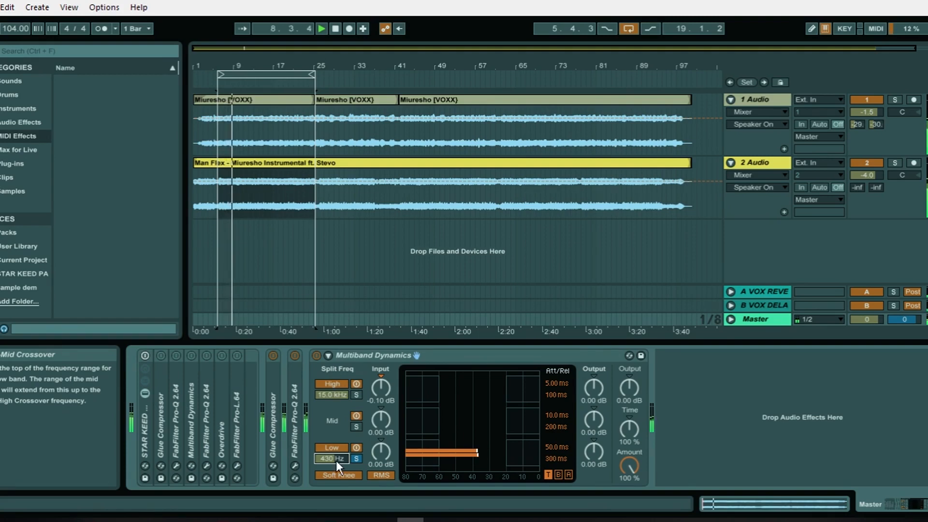
pyautogui.press('space')
# Solo the mid band of Multiband Dynamics and lower the high crossover to 1.94 kHz while listening to playback.
pyautogui.click(355, 427)
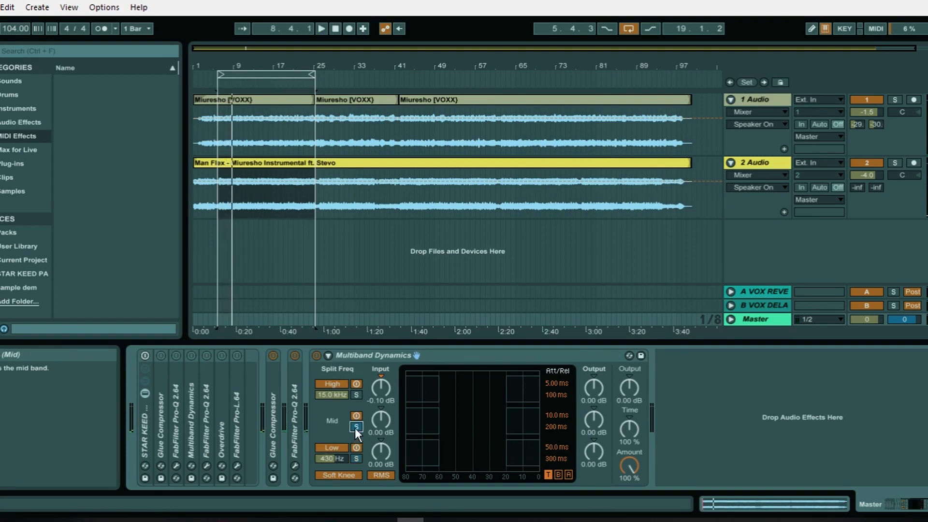
pyautogui.click(340, 394)
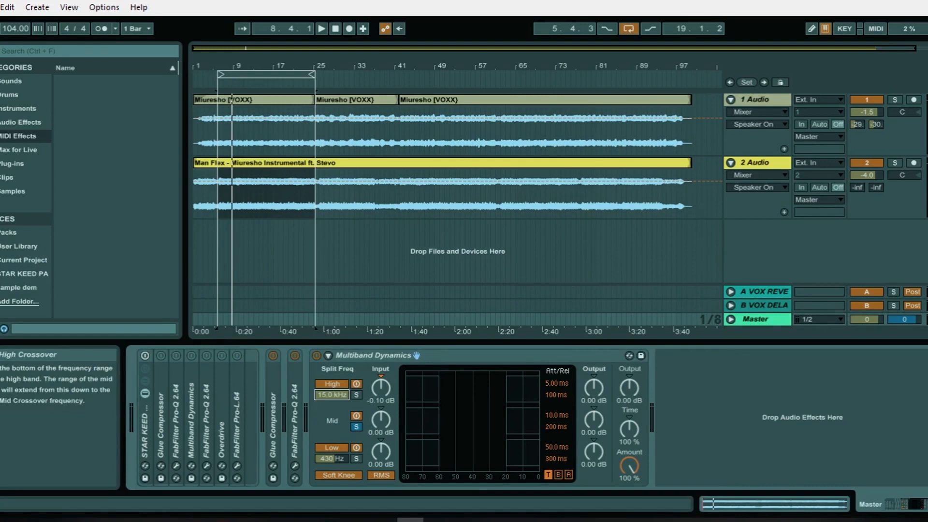
pyautogui.press('space')
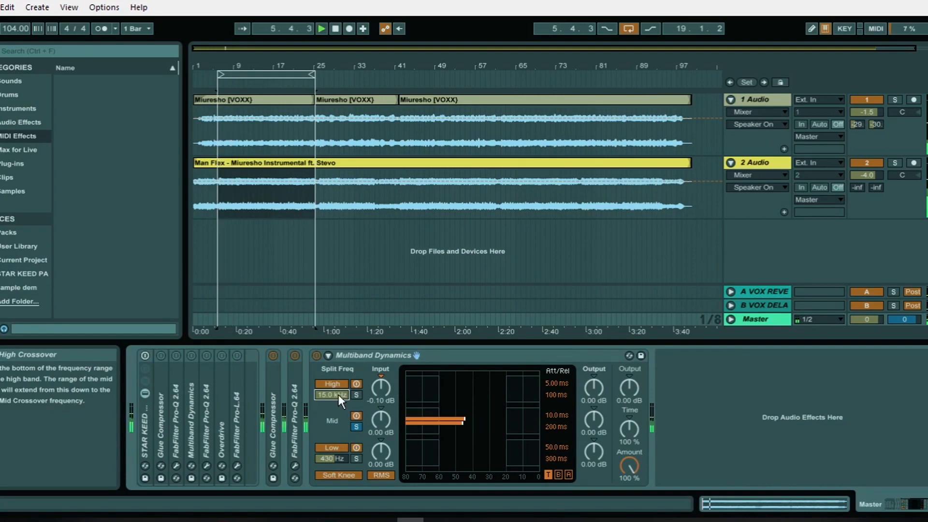
pyautogui.press('space')
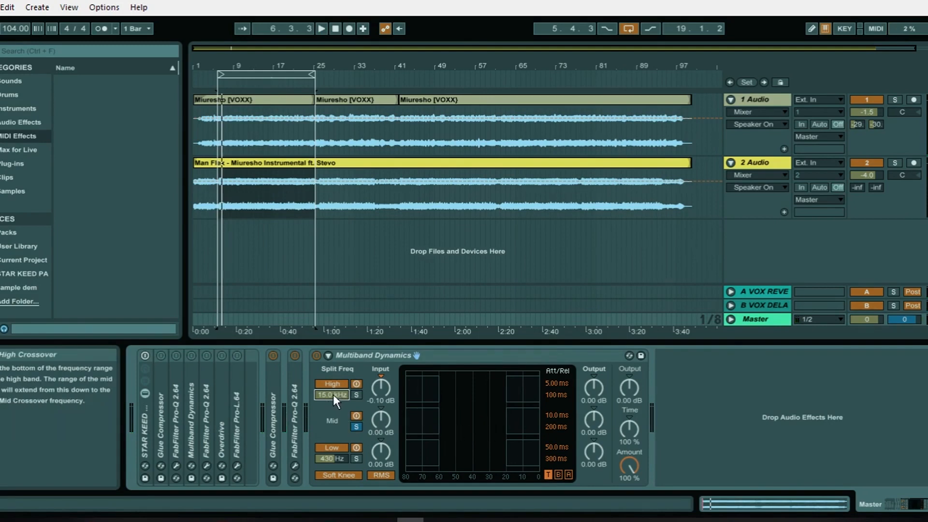
pyautogui.press('space')
pyautogui.moveTo(332, 395); pyautogui.dragTo(331, 442)
pyautogui.press('space')
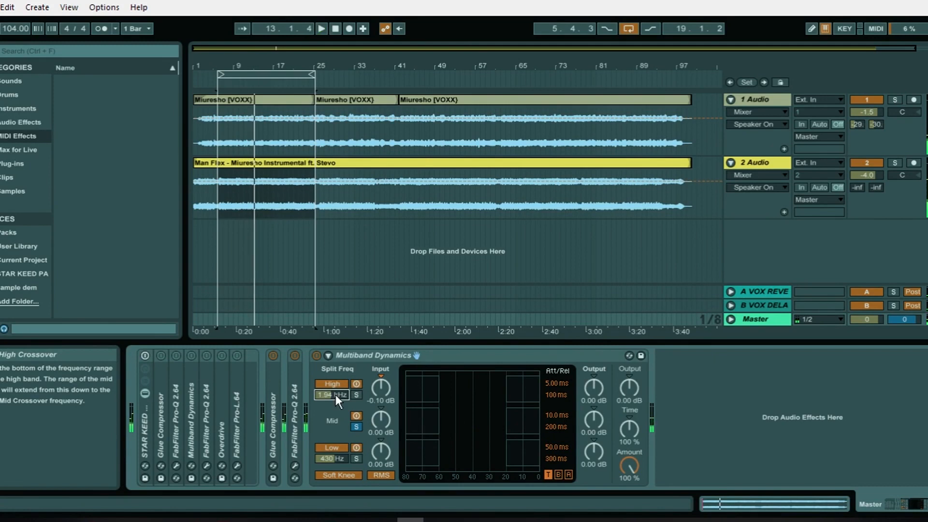
pyautogui.press('space')
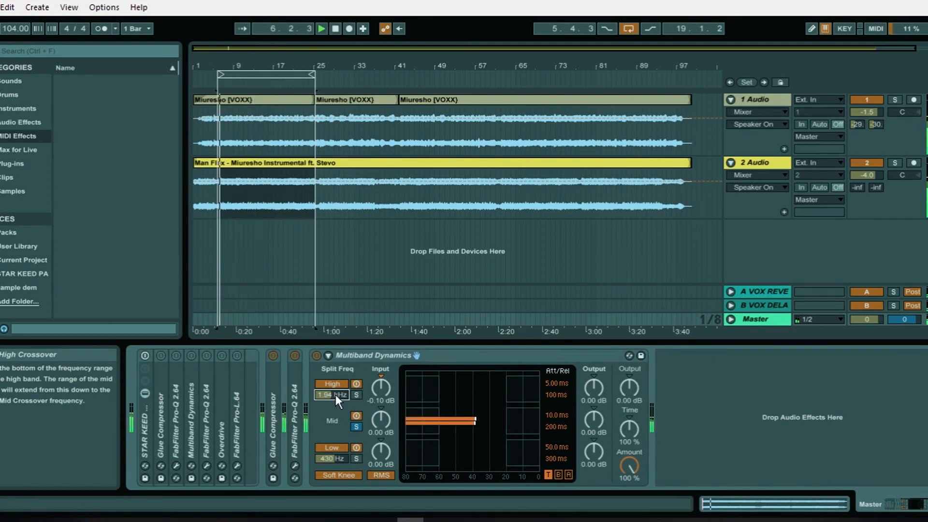
# Audition the high and mid bands of Multiband Dynamics soloed during playback, finishing with no band soloed.
pyautogui.click(356, 394)
pyautogui.press('space')
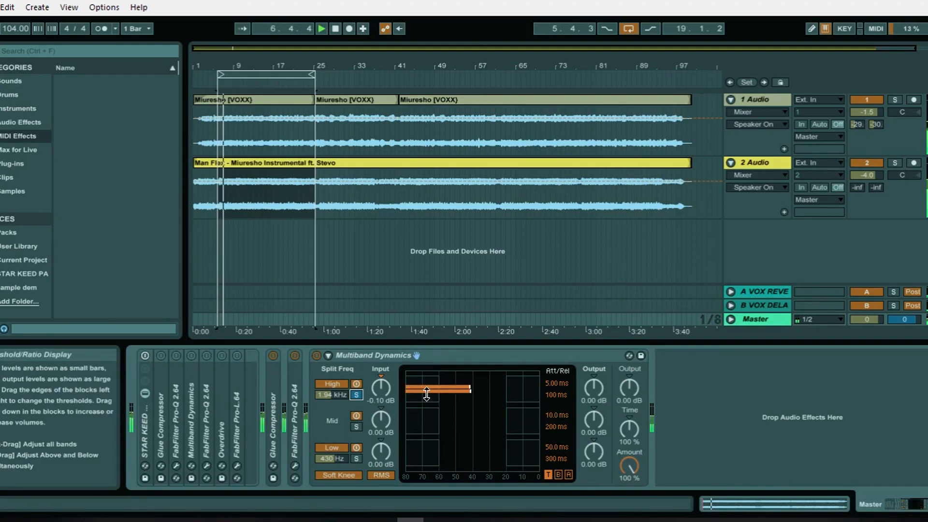
pyautogui.click(356, 426)
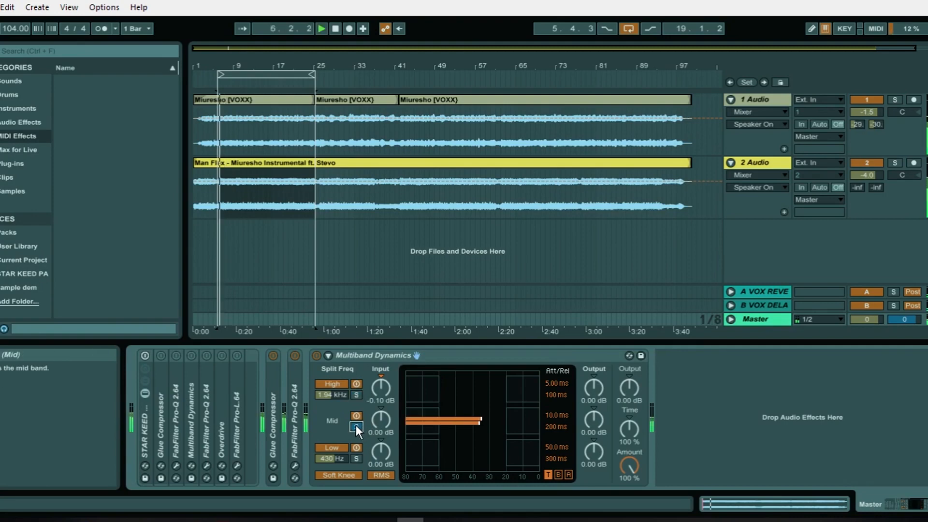
pyautogui.press('space')
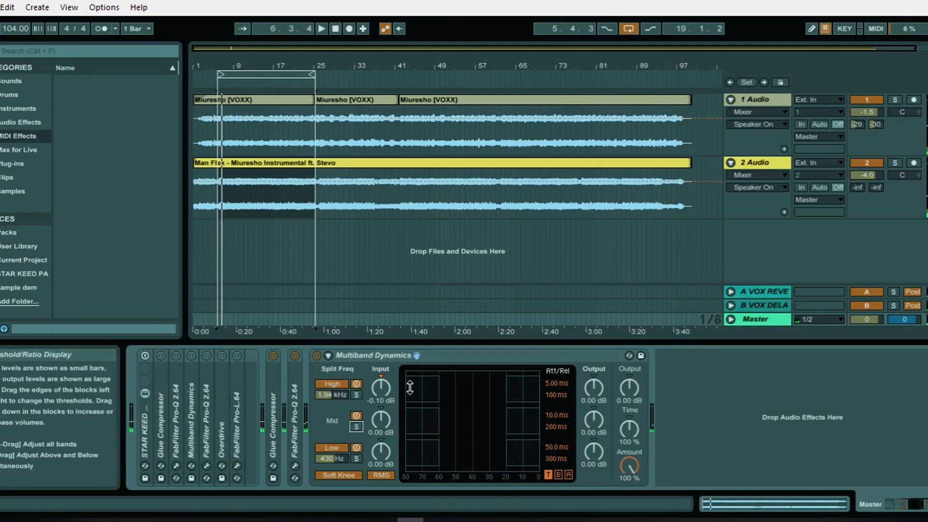
# Fold the Multiband Dynamics device and play back the full mix through the rebuilt chain.
pyautogui.doubleClick(420, 358)
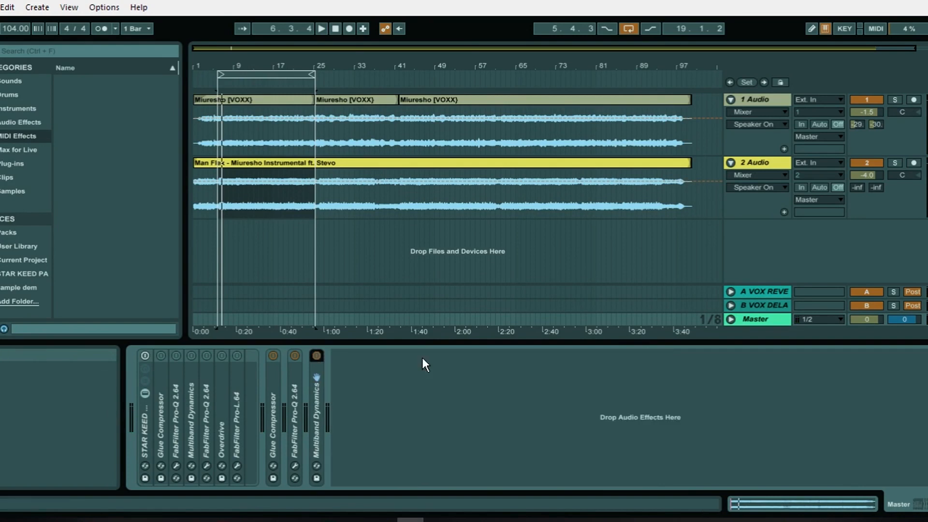
pyautogui.press('space')
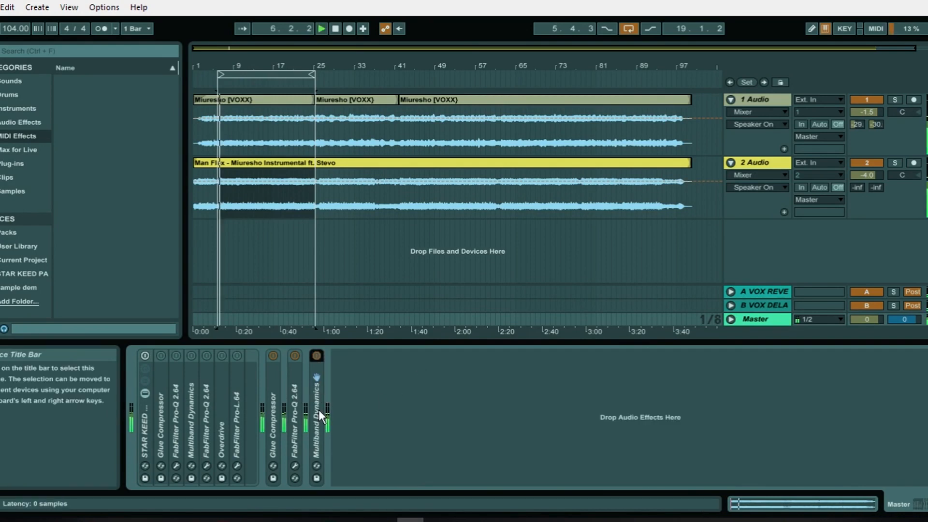
pyautogui.press('space')
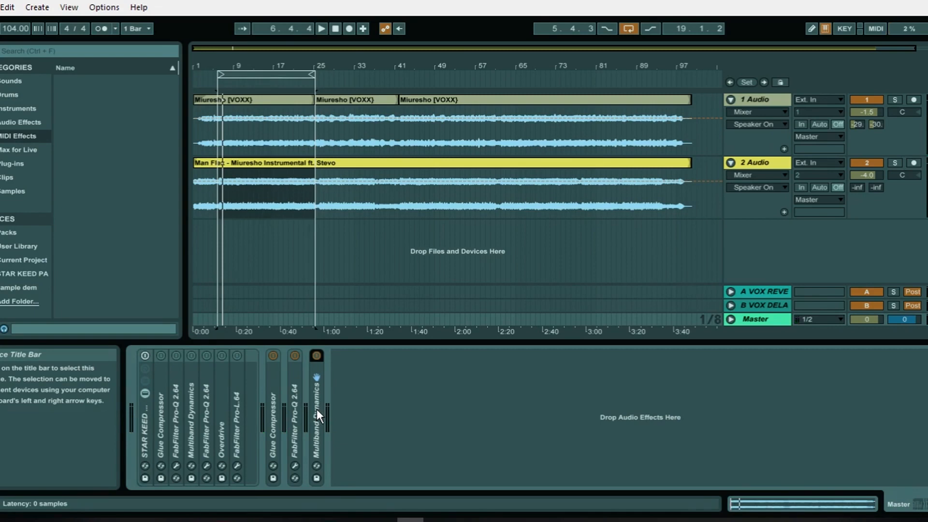
pyautogui.press('space')
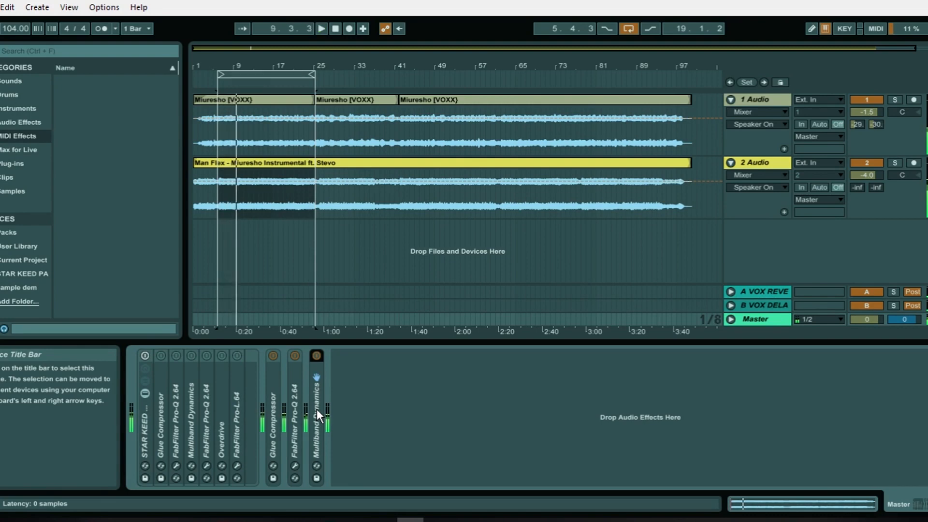
# Try to copy the Subtle Stereo Enhancer FabFilter Pro-Q from the STAR KEED MASTERING rack and paste it after Multiband Dynamics.
pyautogui.doubleClick(205, 392)
pyautogui.rightClick(204, 393)
pyautogui.click(238, 351)
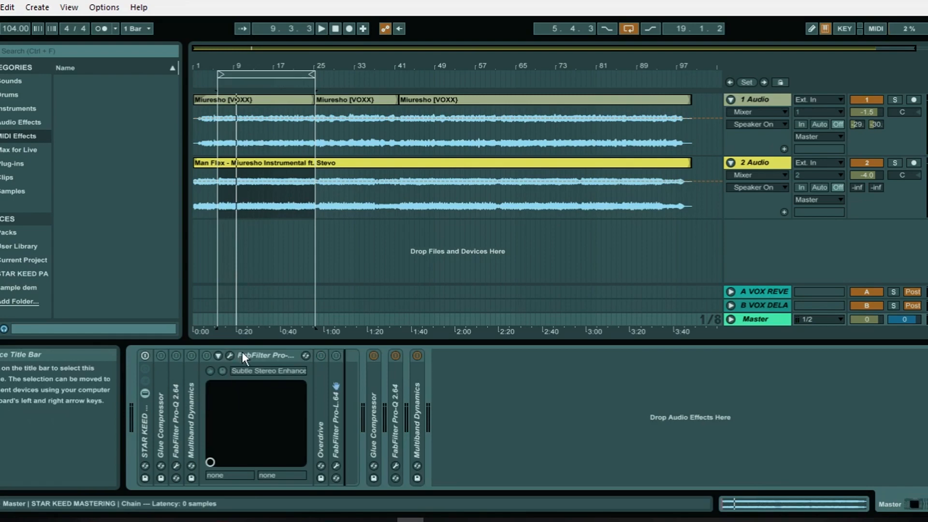
pyautogui.rightClick(257, 350)
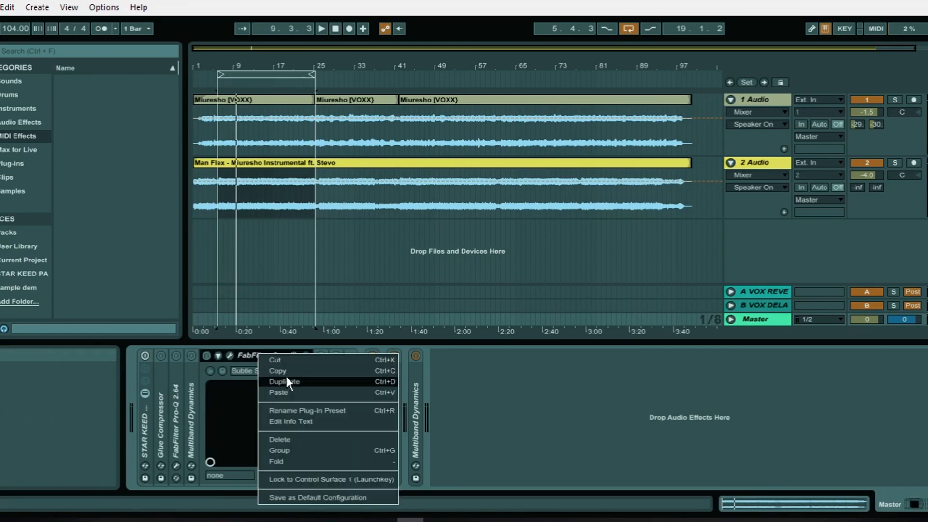
pyautogui.click(285, 373)
pyautogui.doubleClick(259, 355)
pyautogui.rightClick(350, 392)
pyautogui.click(367, 392)
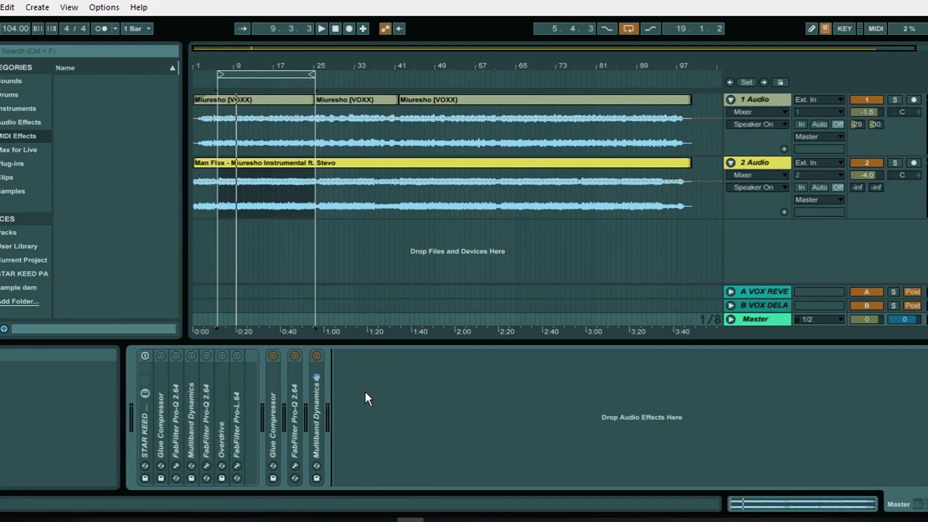
# Copy the folded second FabFilter Pro-Q from the STAR KEED MASTERING rack and paste it after Multiband Dynamics on the Master track.
pyautogui.rightClick(211, 380)
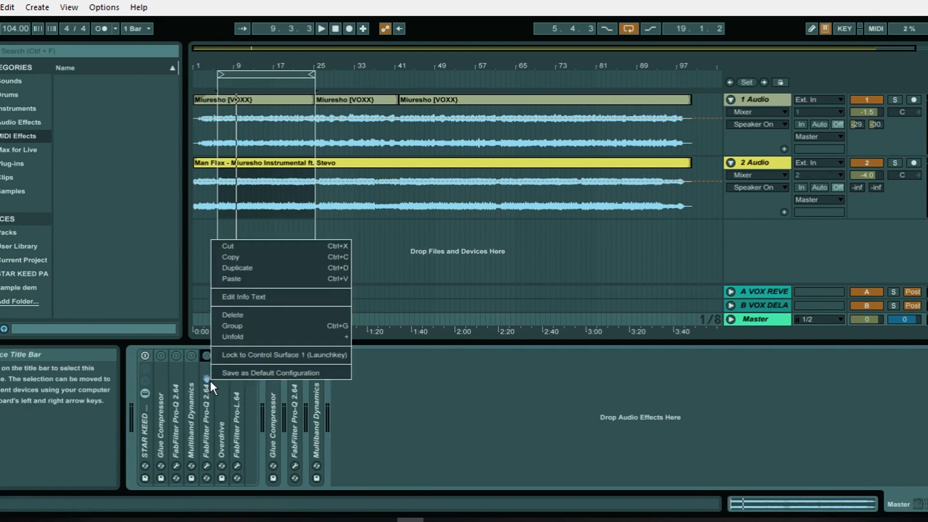
pyautogui.click(257, 258)
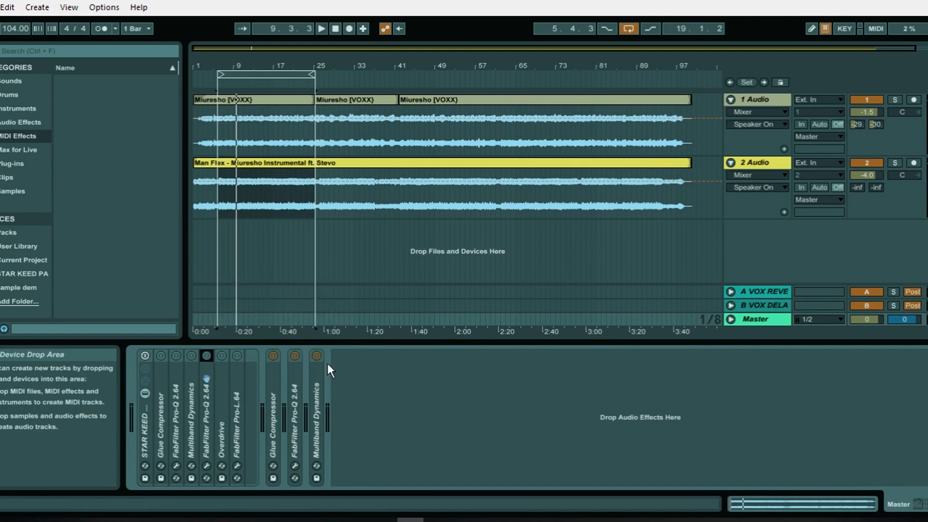
pyautogui.rightClick(358, 381)
pyautogui.click(378, 387)
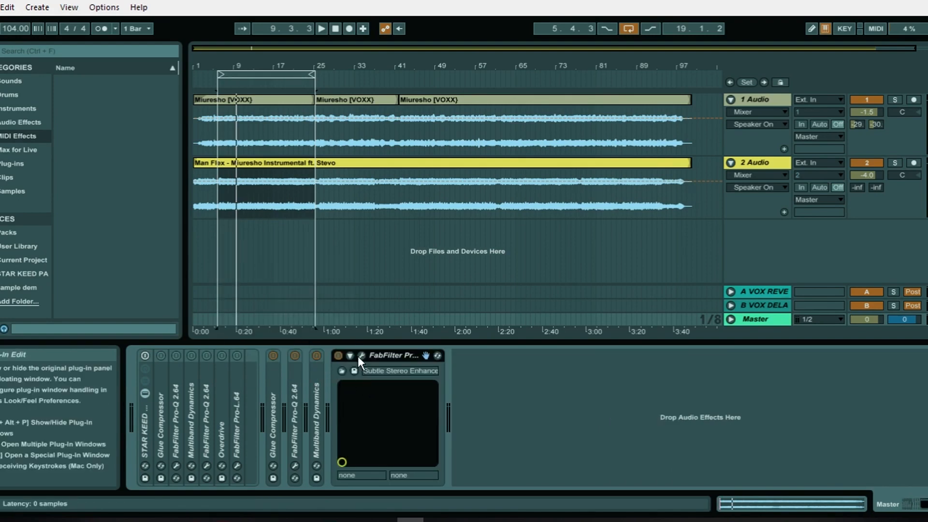
# Open the pasted FabFilter Pro-Q's plug-in window and look through its preset list.
pyautogui.click(362, 355)
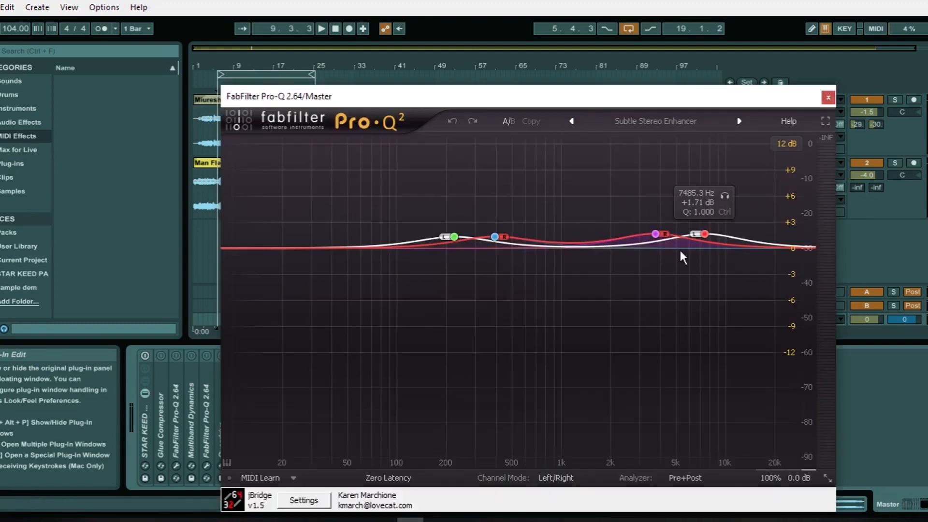
pyautogui.click(653, 118)
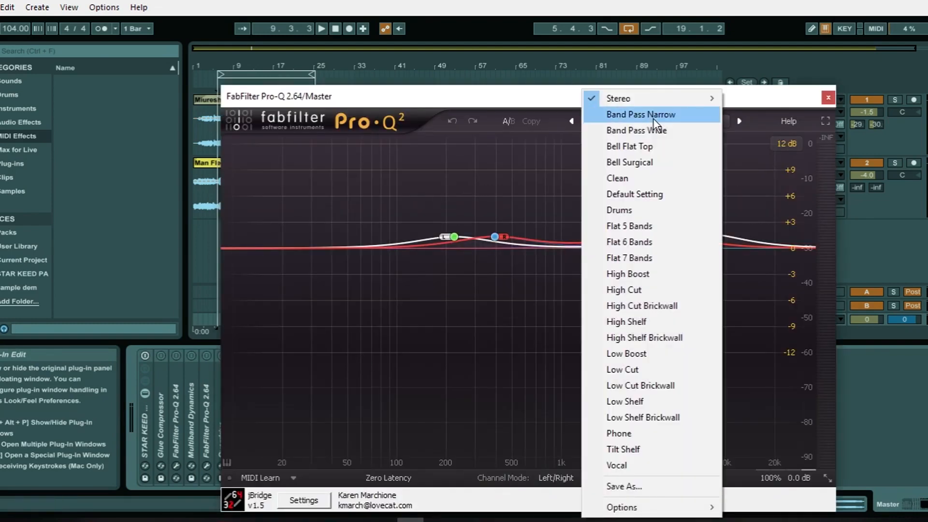
pyautogui.click(521, 106)
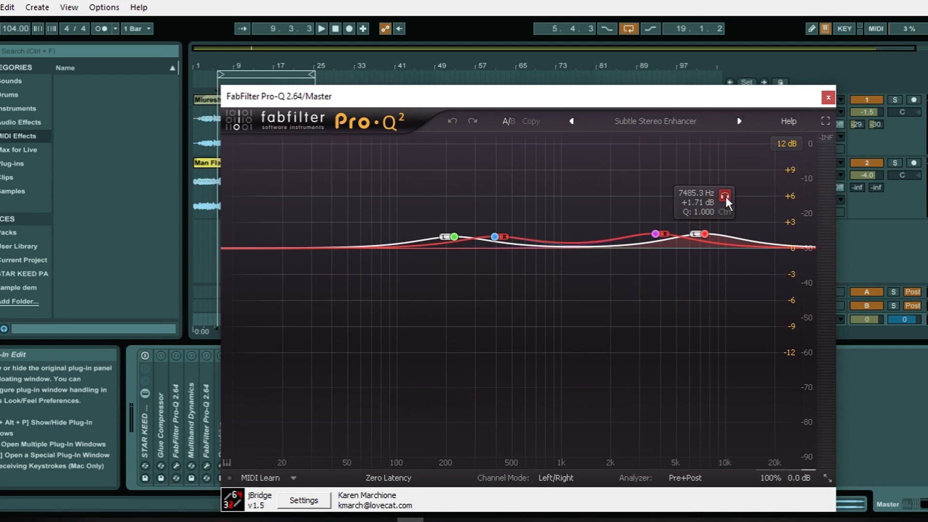
# Audition the Pro-Q's left and right boost bands around 223 Hz, 393 Hz, 3.7 kHz and 7.5 kHz during playback.
pyautogui.press('space')
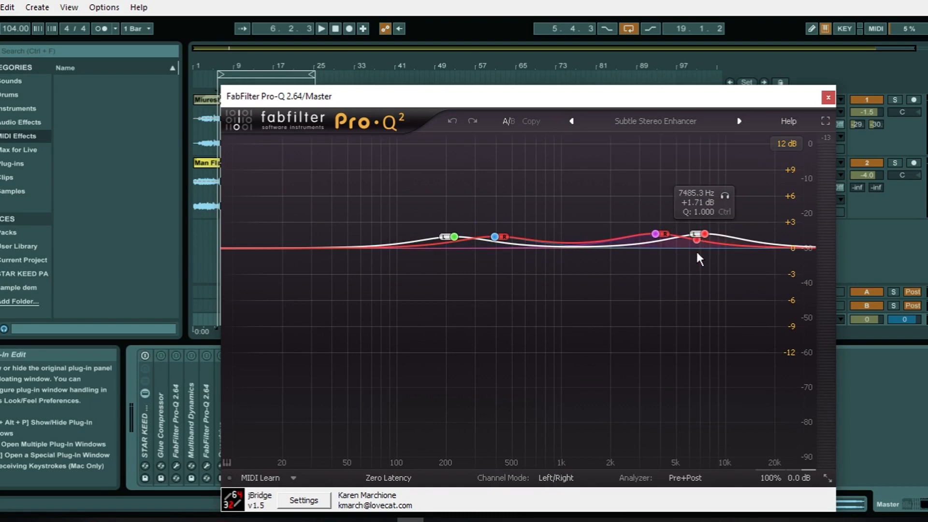
pyautogui.press('space')
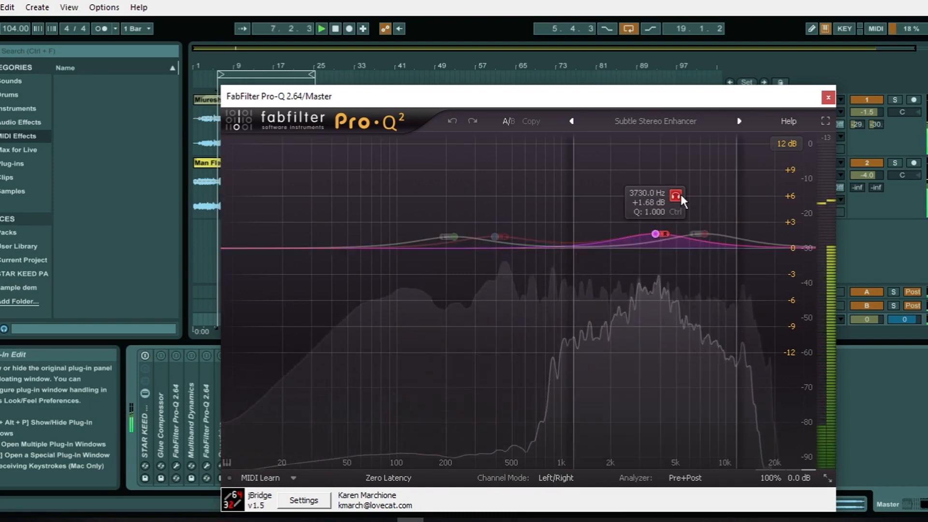
pyautogui.click(721, 197)
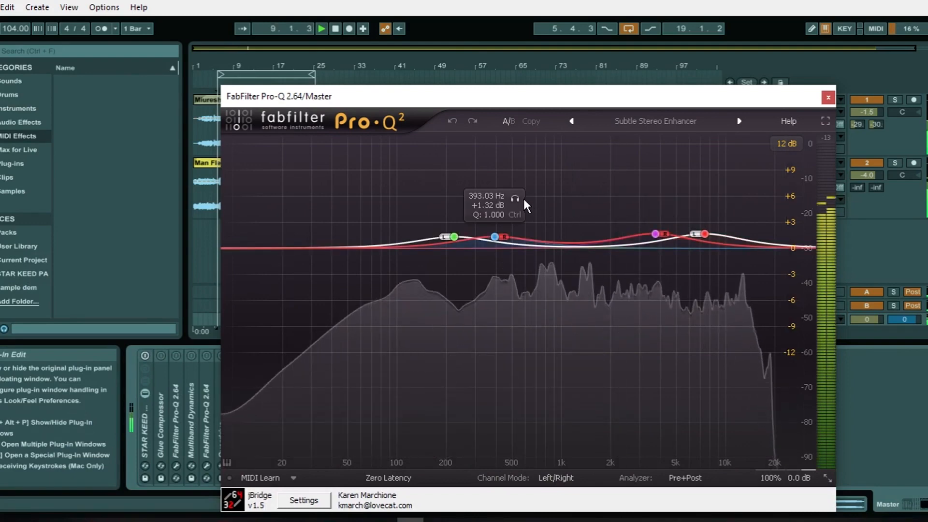
pyautogui.click(520, 198)
pyautogui.moveTo(450, 204)
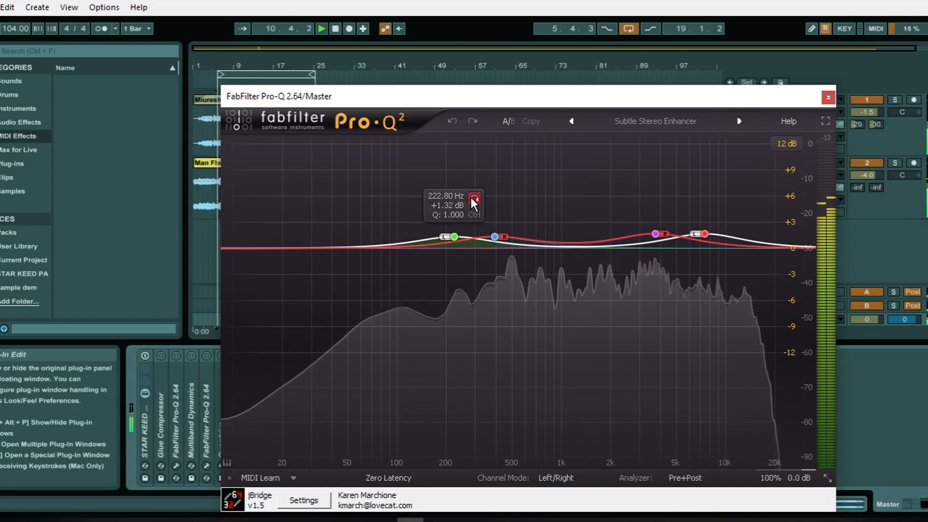
pyautogui.click(472, 198)
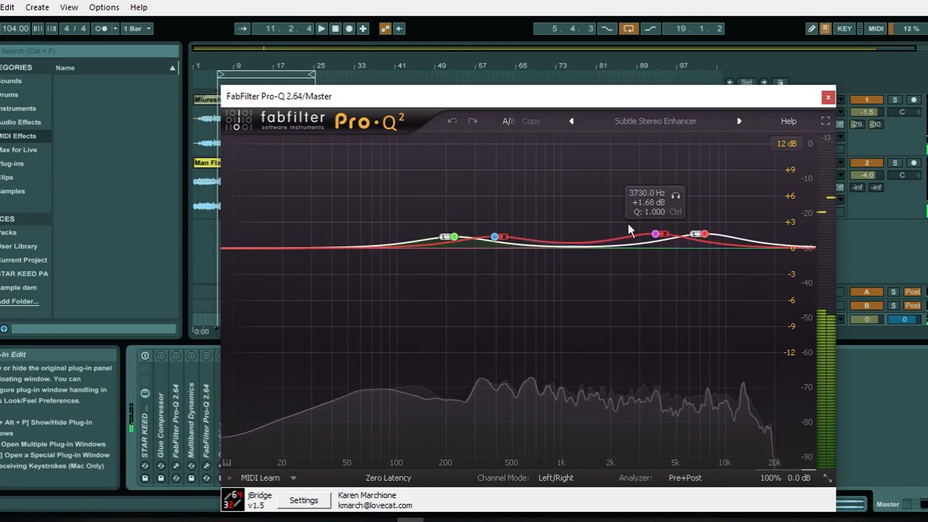
pyautogui.moveTo(694, 228)
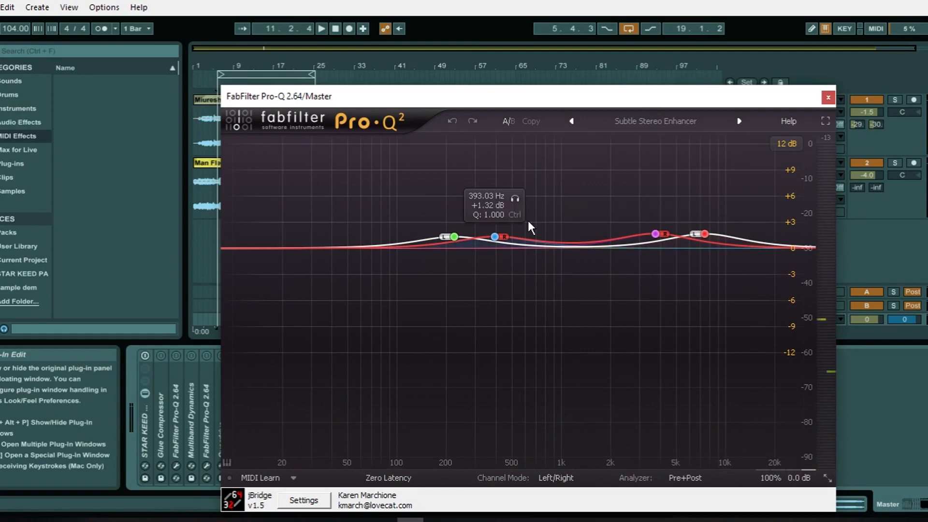
pyautogui.click(515, 199)
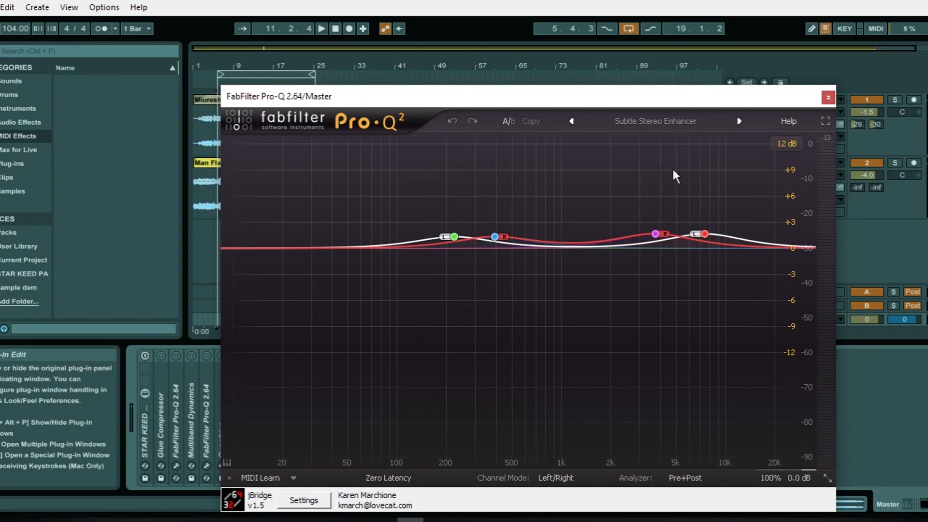
# Browse the Pro-Q's presets and select Subtle Stereo Enhancer from the Stereo group.
pyautogui.click(652, 122)
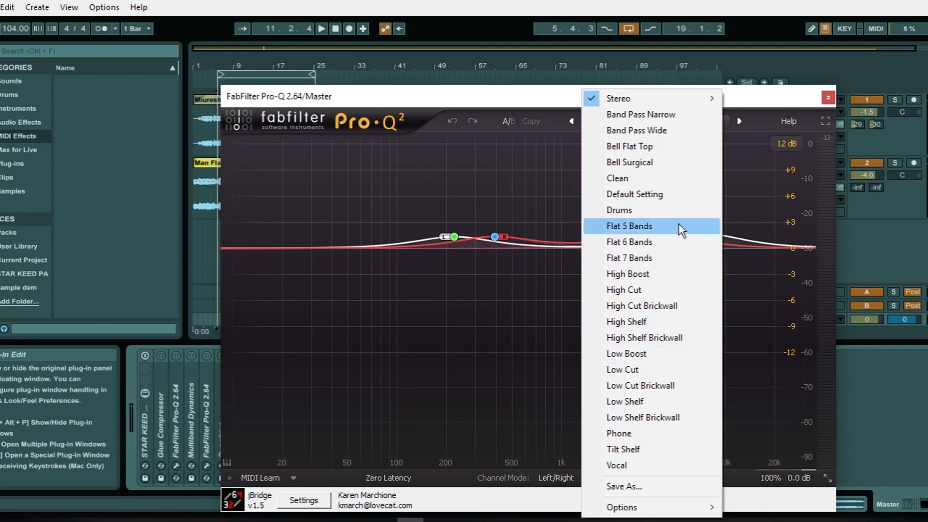
pyautogui.moveTo(702, 107)
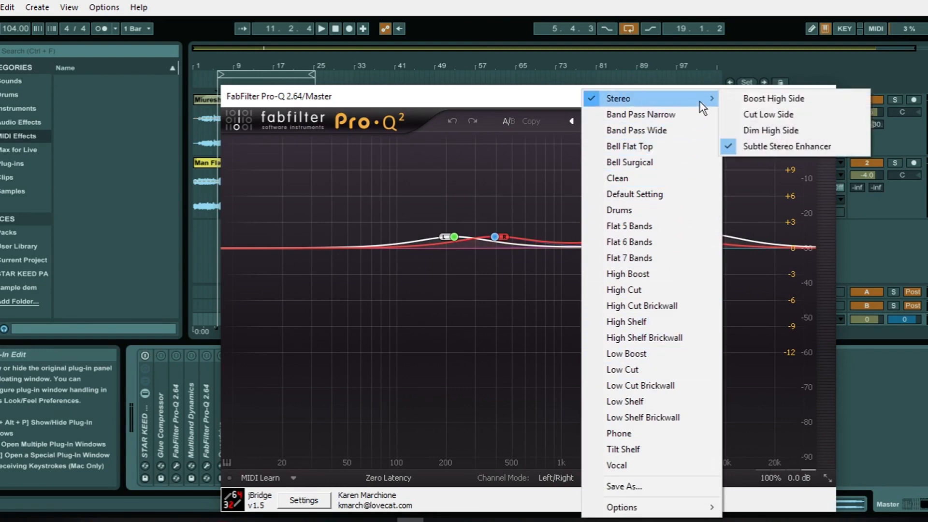
pyautogui.click(543, 90)
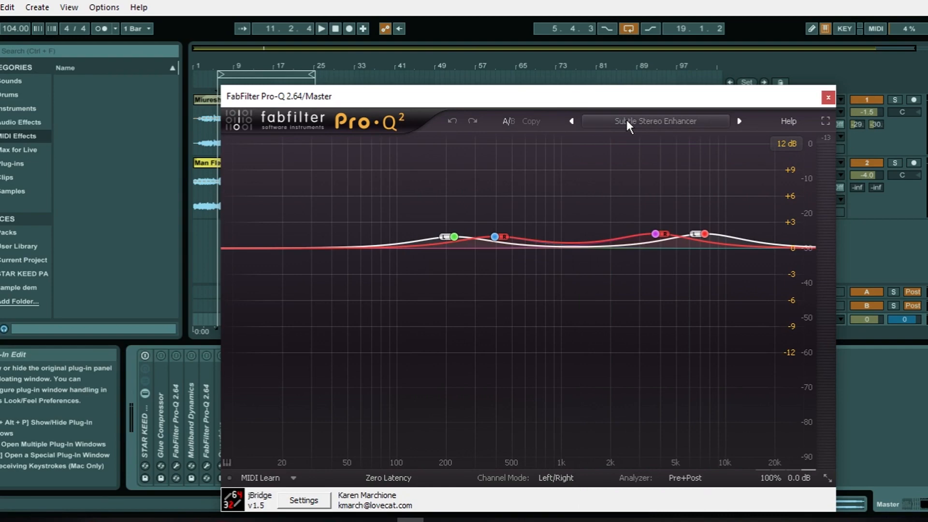
pyautogui.click(626, 120)
pyautogui.moveTo(662, 100)
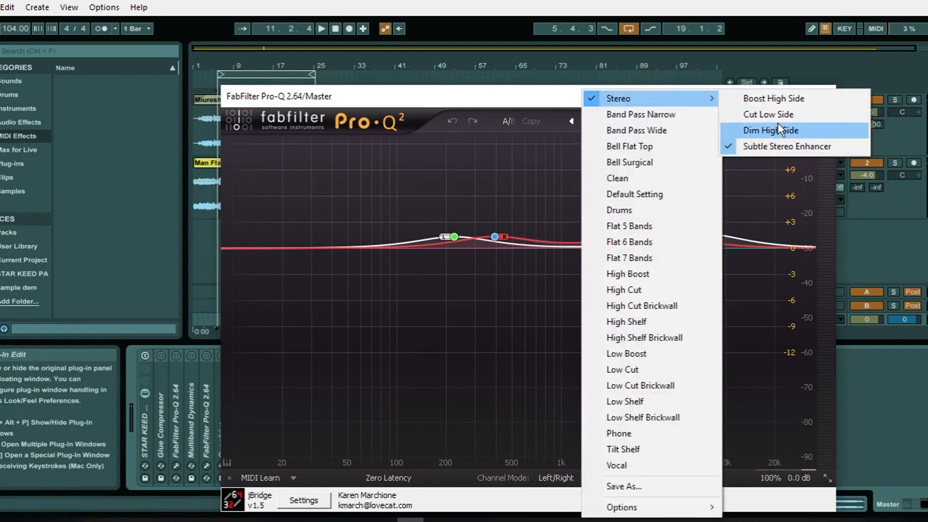
pyautogui.click(778, 147)
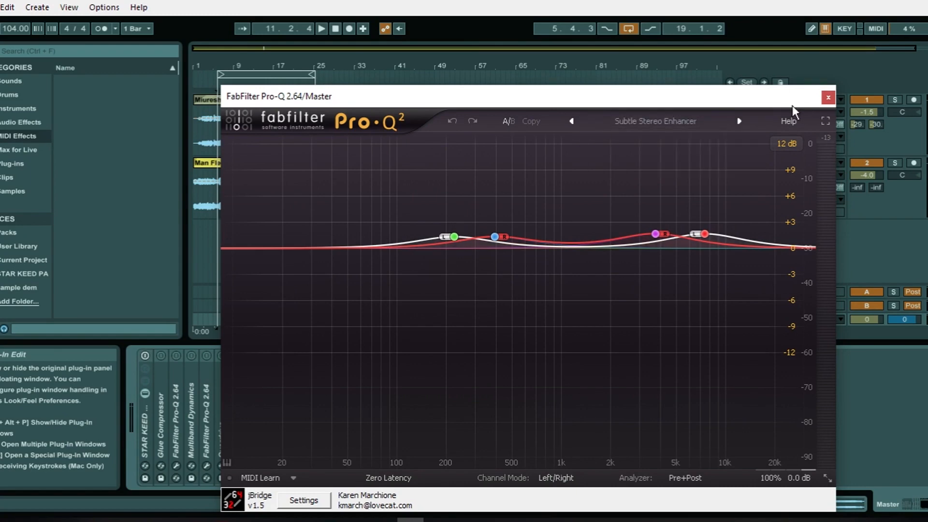
# Close the Subtle Stereo Enhancer Pro-Q's plug-in window and fold the device on the Master track.
pyautogui.click(826, 98)
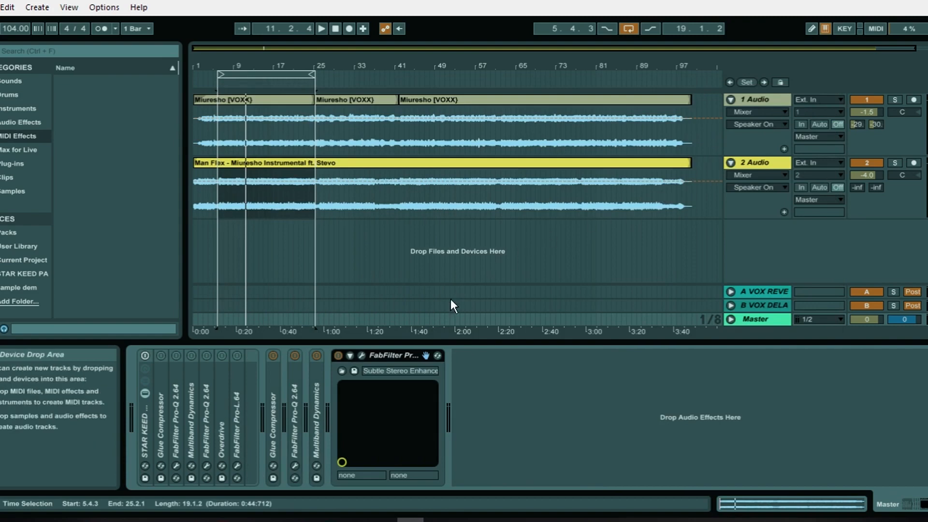
pyautogui.doubleClick(384, 355)
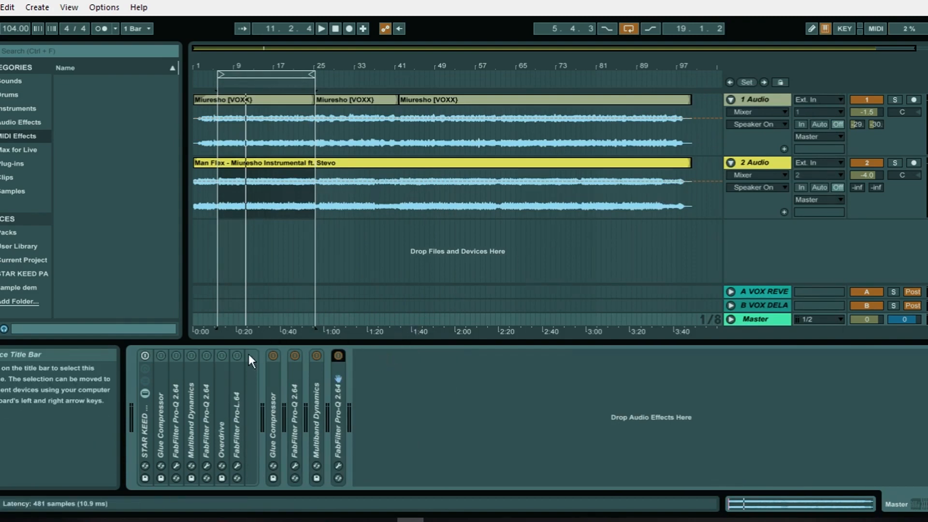
# Unfold the Overdrive in the STAR KEED MASTERING rack and examine its filter, drive, tone and dry/wet settings.
pyautogui.doubleClick(222, 380)
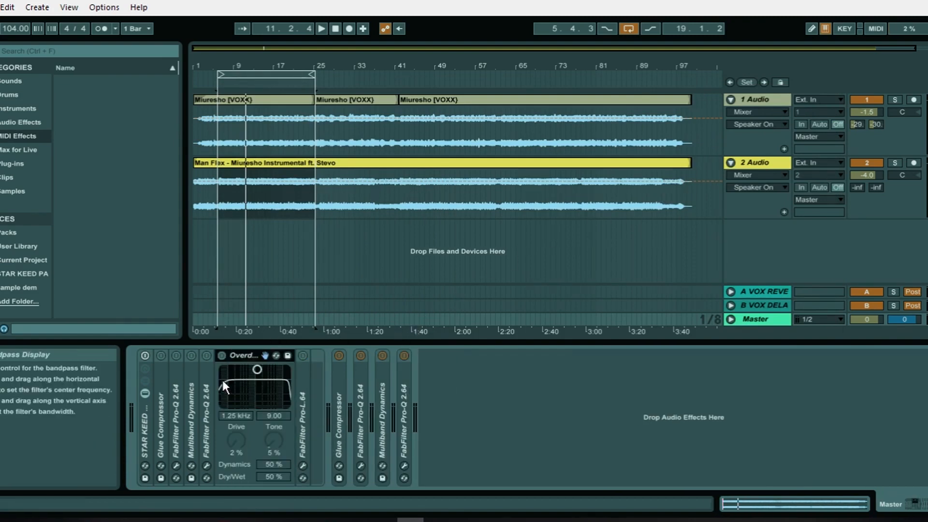
pyautogui.doubleClick(242, 355)
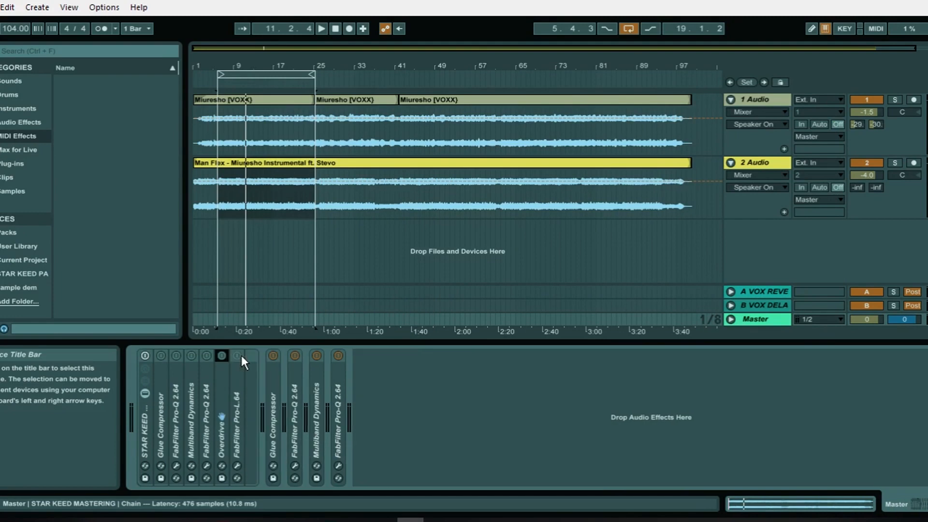
pyautogui.doubleClick(224, 402)
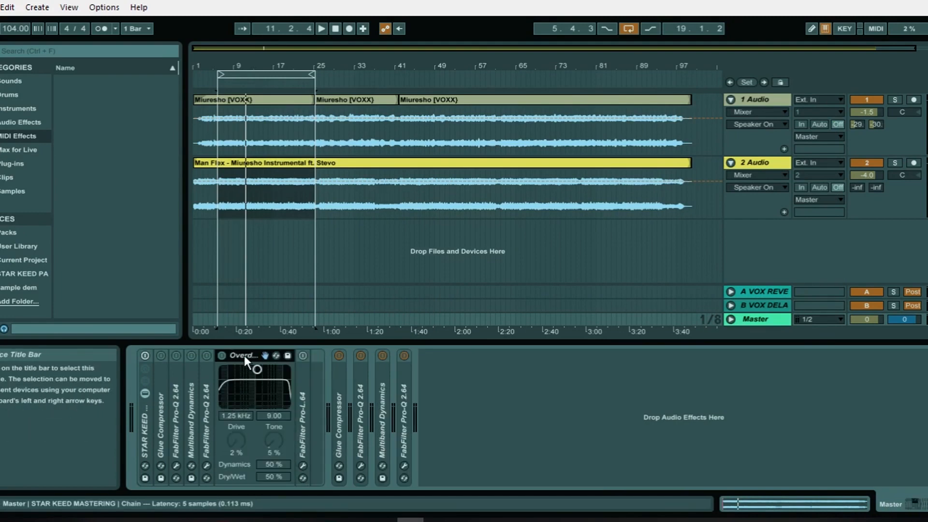
# Search the plug-ins for "sat" and load FabFilter Saturn.64 at the end of the Master chain.
pyautogui.click(15, 164)
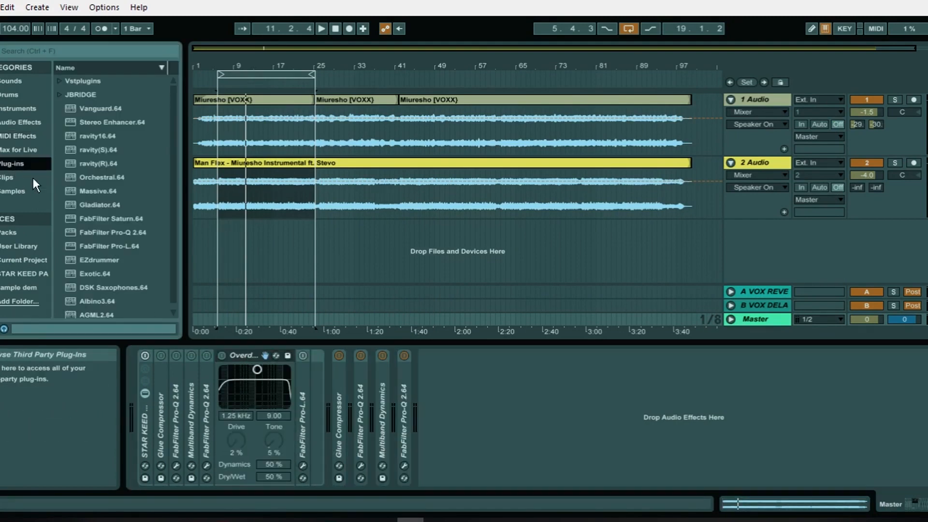
pyautogui.click(51, 51)
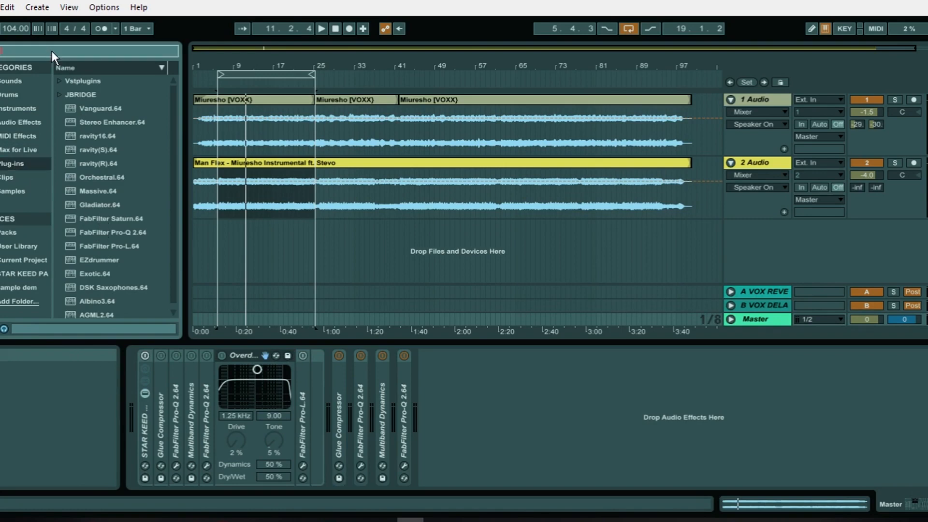
pyautogui.write('sat')
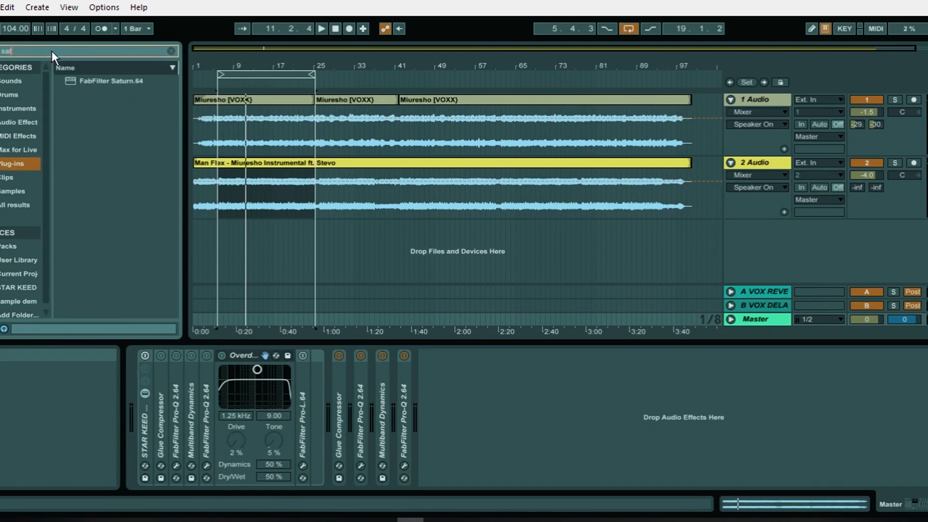
pyautogui.click(96, 82)
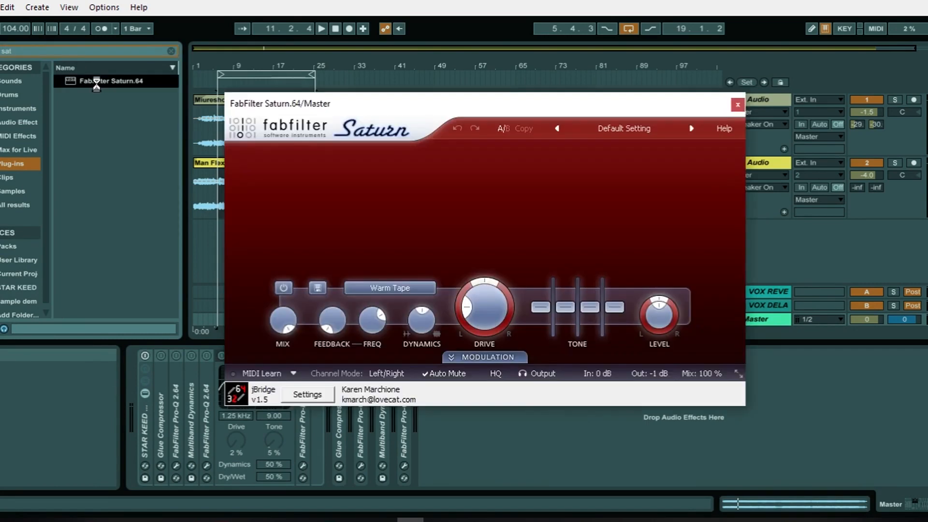
pyautogui.moveTo(503, 101); pyautogui.dragTo(454, 118)
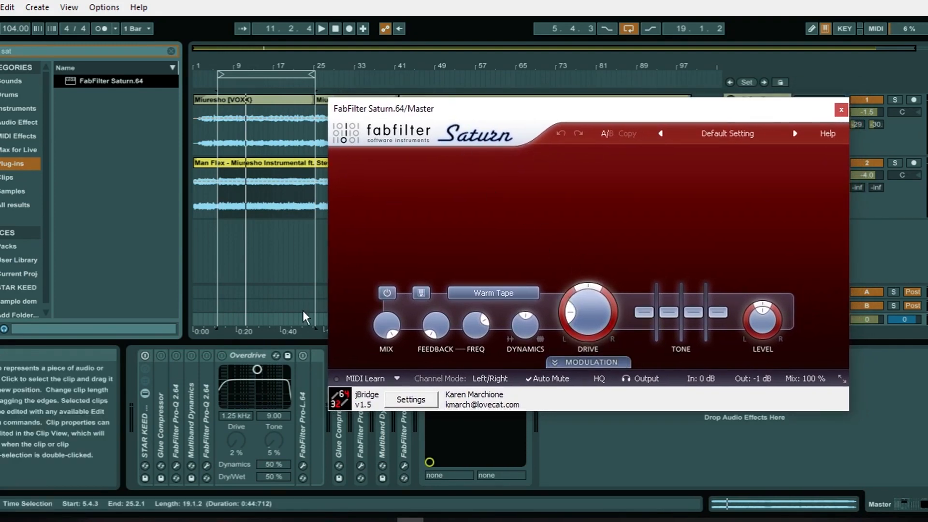
# Recheck the rack's Overdrive settings for comparison with Saturn and leave the Overdrive folded.
pyautogui.click(248, 356)
pyautogui.doubleClick(249, 354)
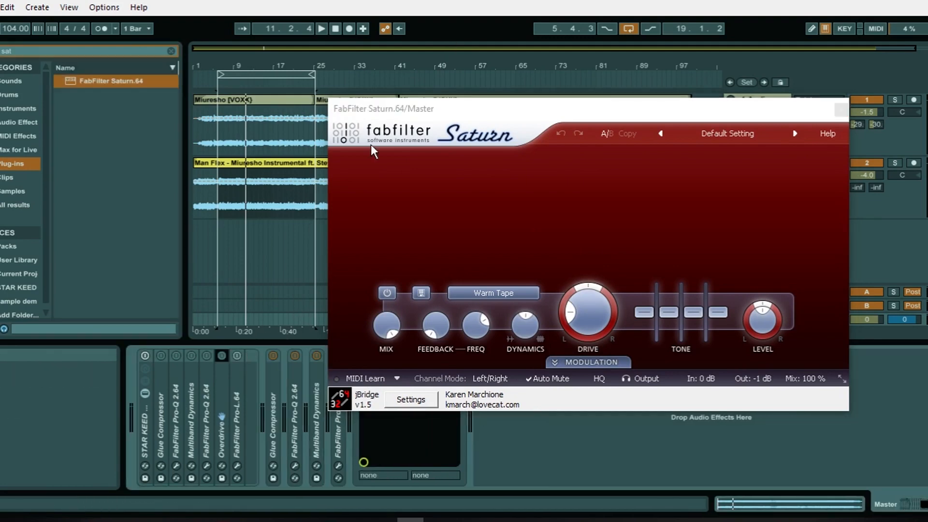
pyautogui.doubleClick(224, 383)
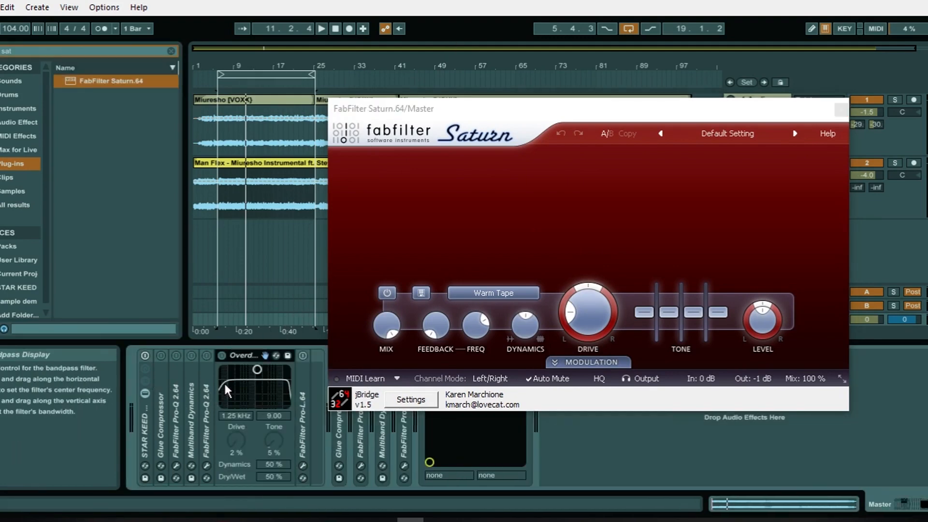
pyautogui.doubleClick(248, 356)
# Move Saturn's window clear of the devices, play the loop briefly, and switch the distortion style to Gentle Saturation.
pyautogui.moveTo(456, 113); pyautogui.dragTo(491, 75)
pyautogui.press('space')
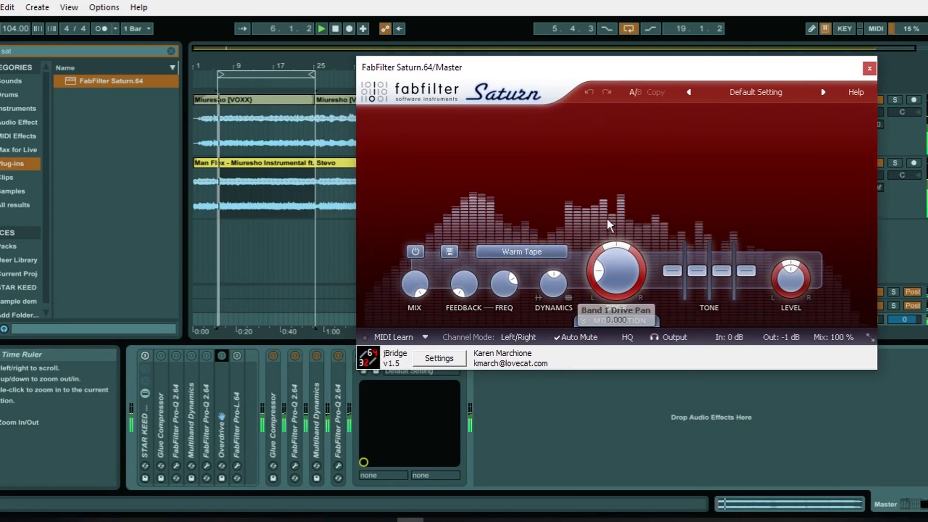
pyautogui.click(513, 251)
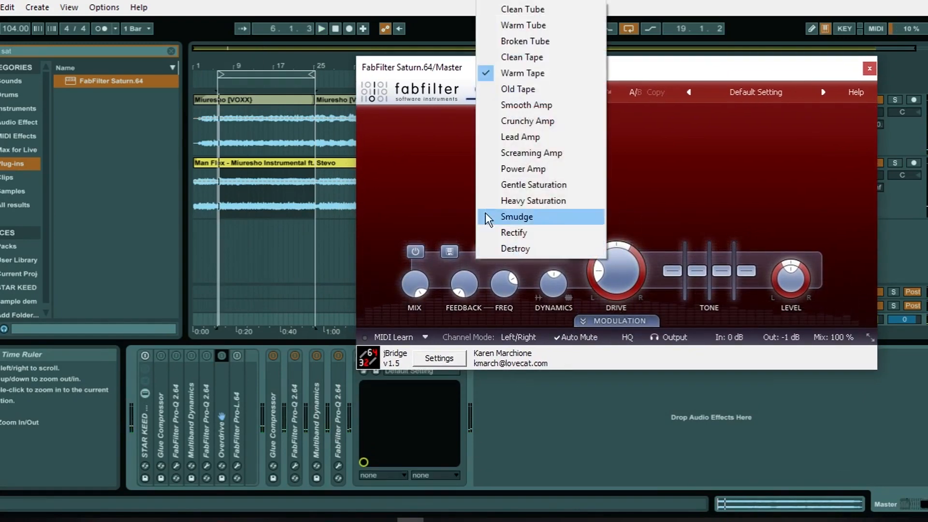
pyautogui.click(521, 184)
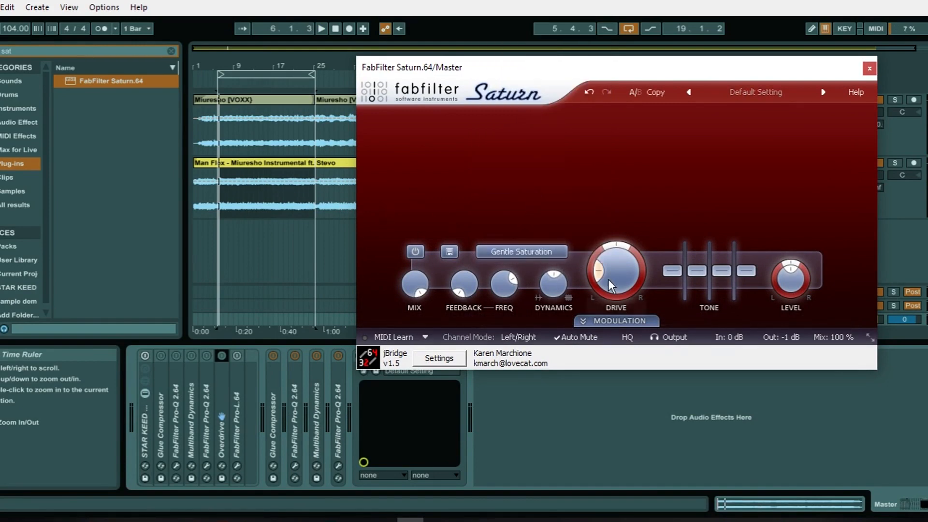
# Play the loop, raise Saturn's Band 1 Drive to about 67.83%, and lower the band's Mix.
pyautogui.moveTo(610, 280)
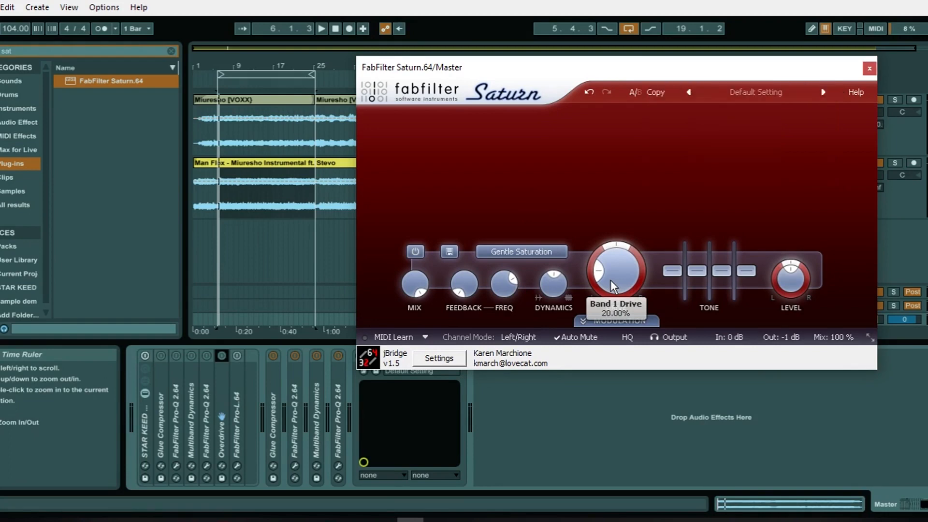
pyautogui.moveTo(422, 288)
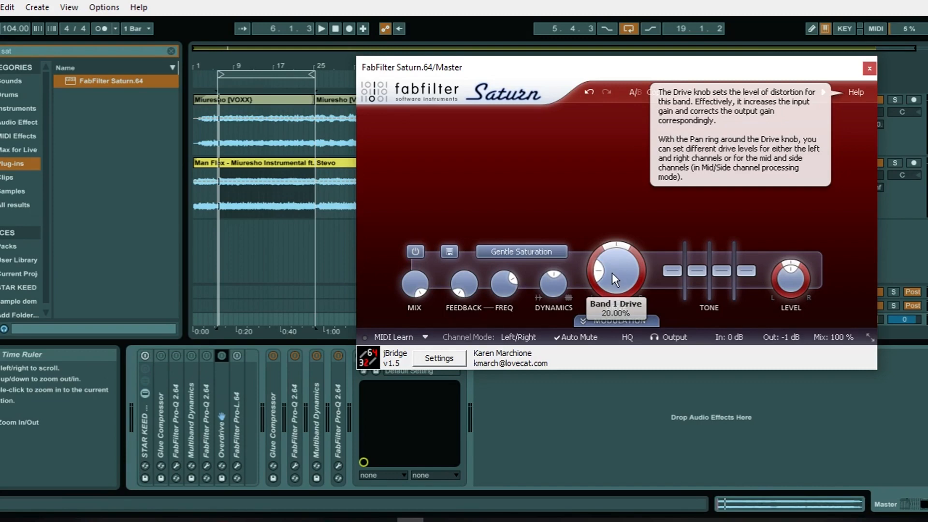
pyautogui.press('space')
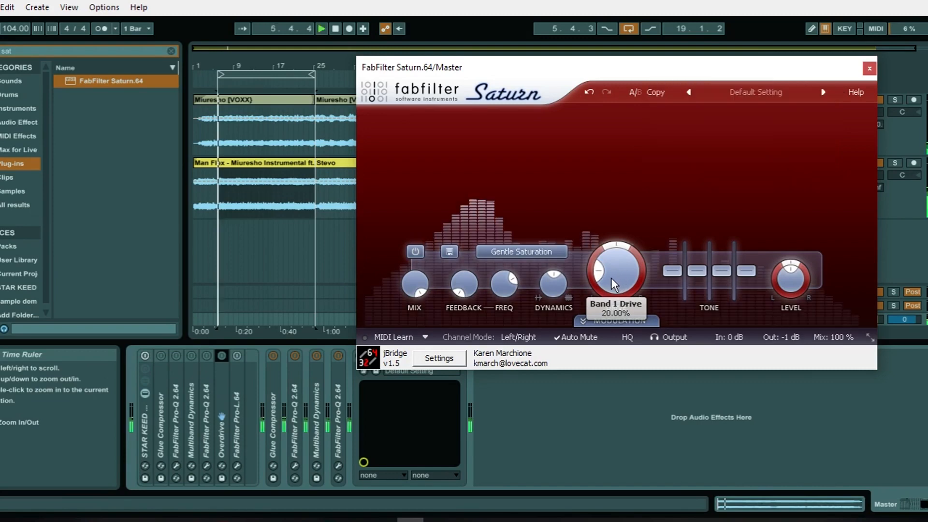
pyautogui.moveTo(610, 278); pyautogui.dragTo(632, 147)
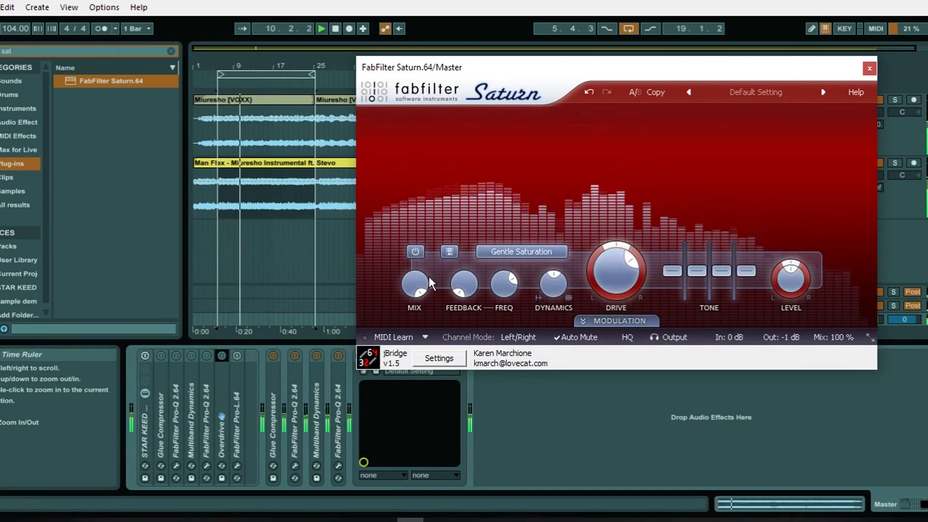
pyautogui.moveTo(417, 289); pyautogui.dragTo(433, 359)
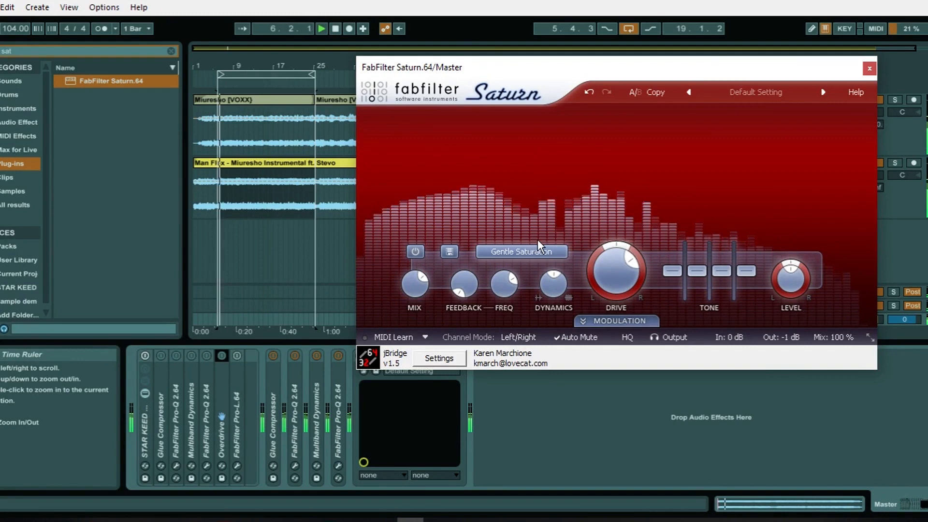
# Fine-tune Saturn's Band 1 Drive to about 68.66% and check the Mix knob.
pyautogui.moveTo(606, 263)
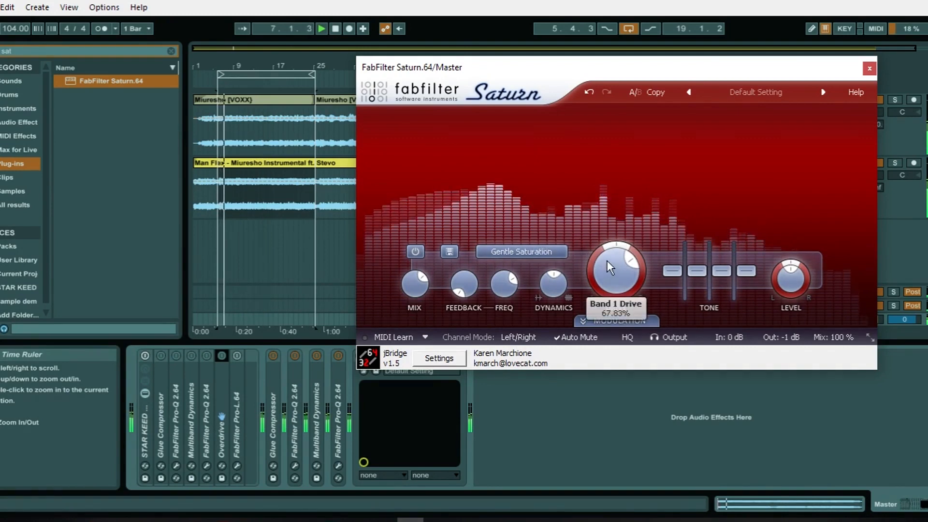
pyautogui.moveTo(613, 263); pyautogui.dragTo(614, 259)
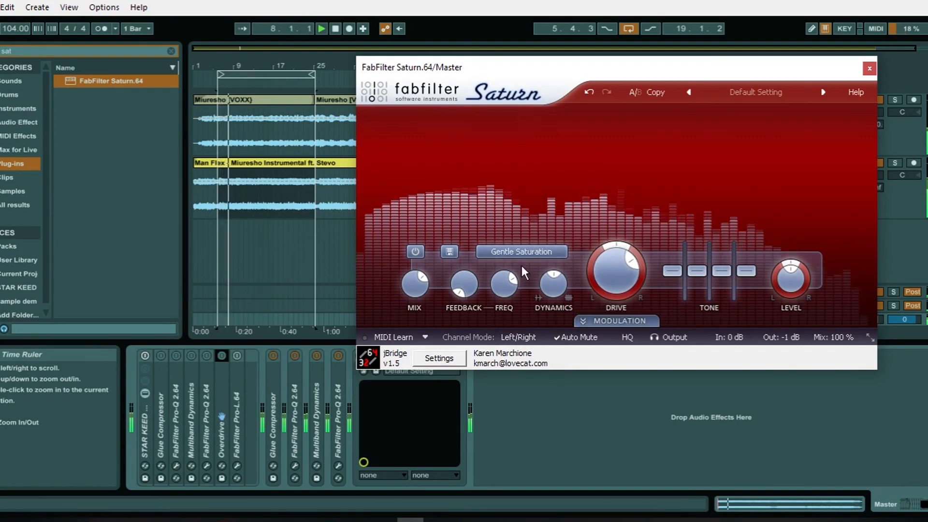
pyautogui.moveTo(411, 279)
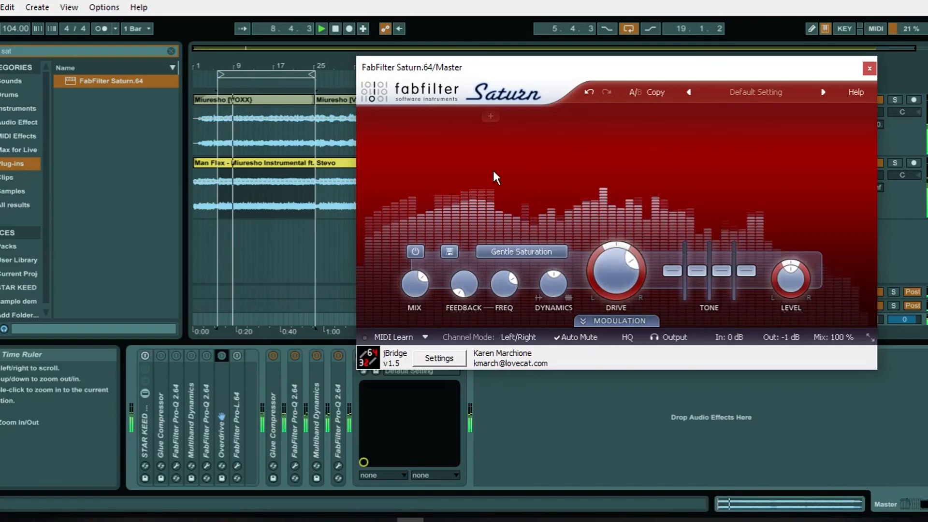
pyautogui.moveTo(464, 134)
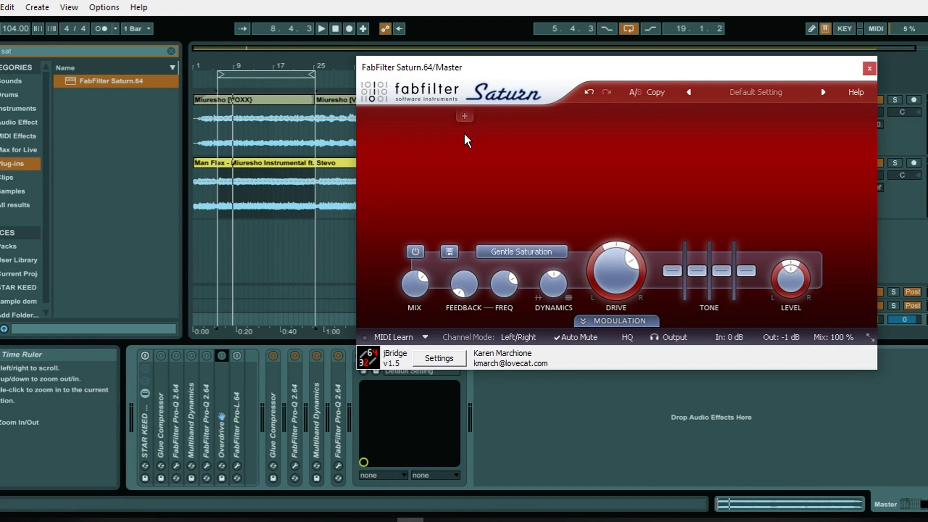
# Audition the saturation on the looped section and nudge Saturn's Band 1 Drive up slightly.
pyautogui.press('space')
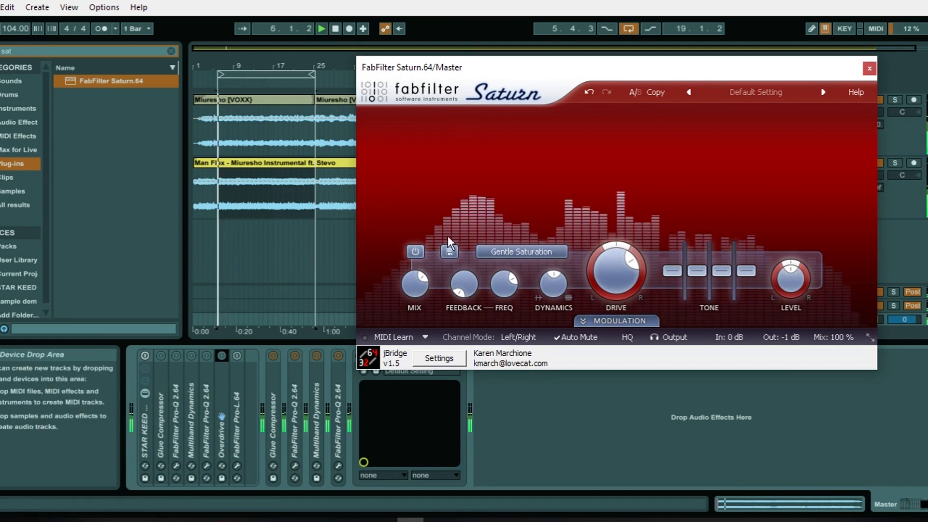
pyautogui.moveTo(514, 76)
pyautogui.mouseDown()
pyautogui.moveTo(575, 87)
pyautogui.moveTo(520, 87)
pyautogui.mouseUp()
pyautogui.moveTo(615, 285)
pyautogui.press('space')
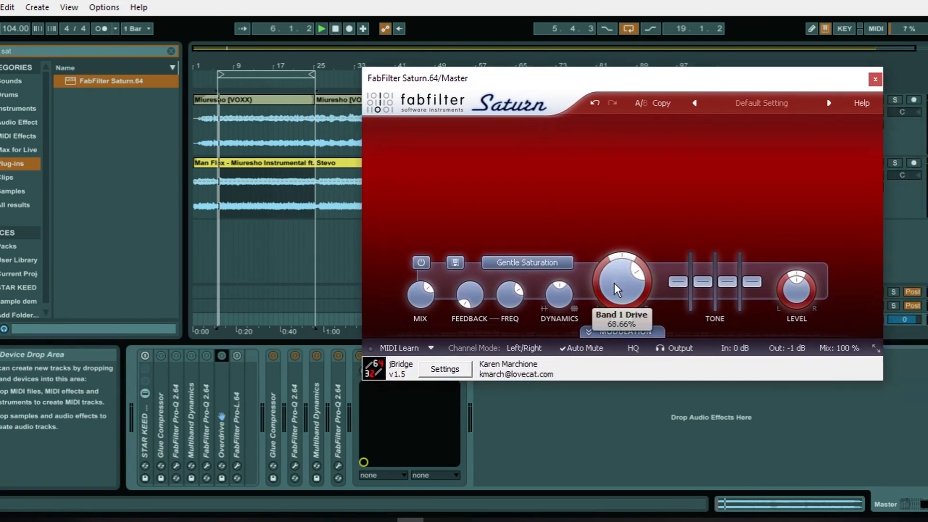
pyautogui.moveTo(616, 282); pyautogui.dragTo(616, 278)
pyautogui.press('space')
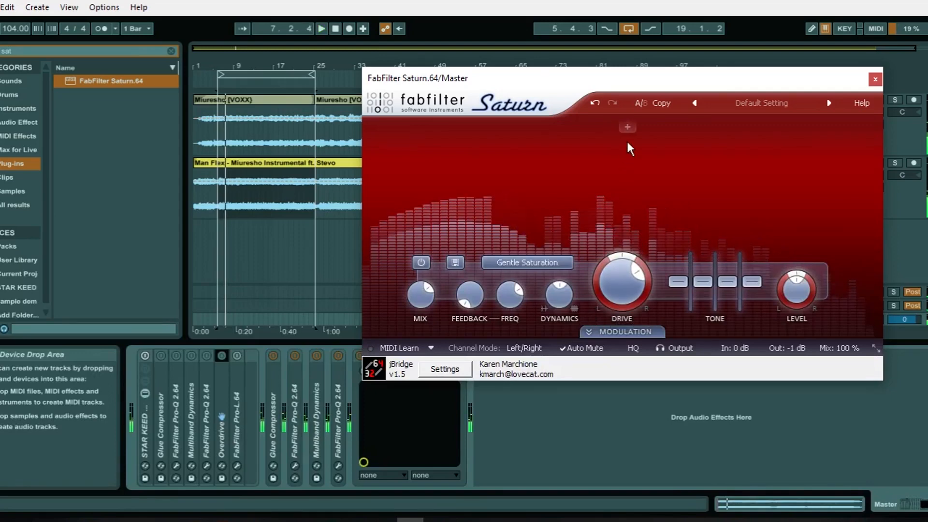
# Close Saturn's plug-in window, fold the device, and play the loop through the rebuilt Master chain.
pyautogui.click(876, 80)
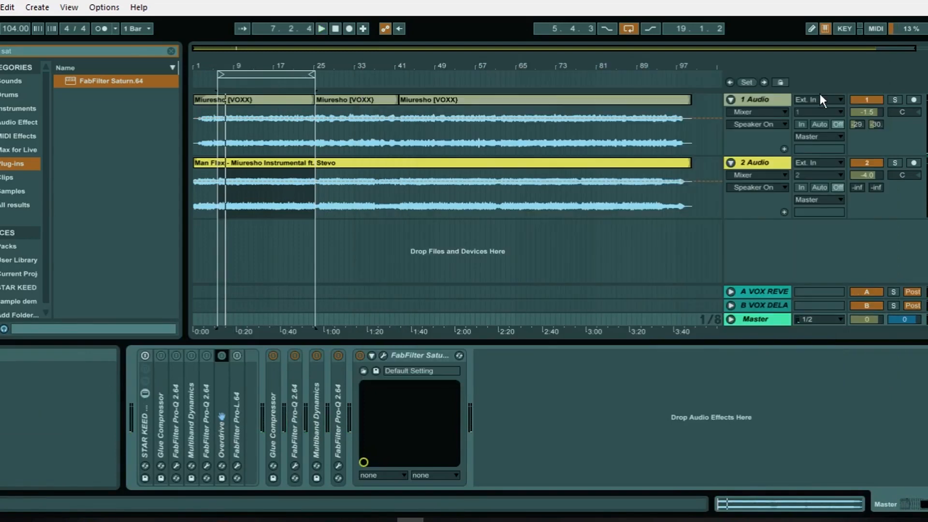
pyautogui.doubleClick(419, 354)
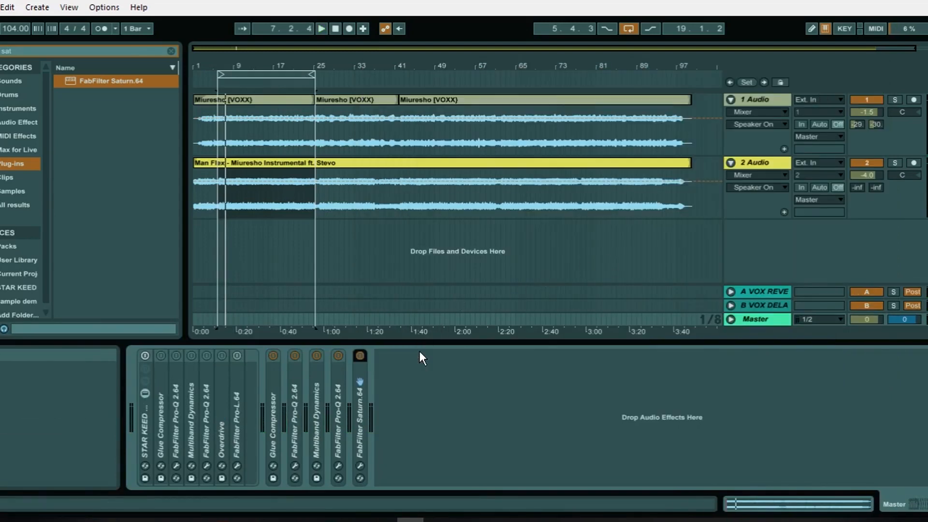
pyautogui.press('space')
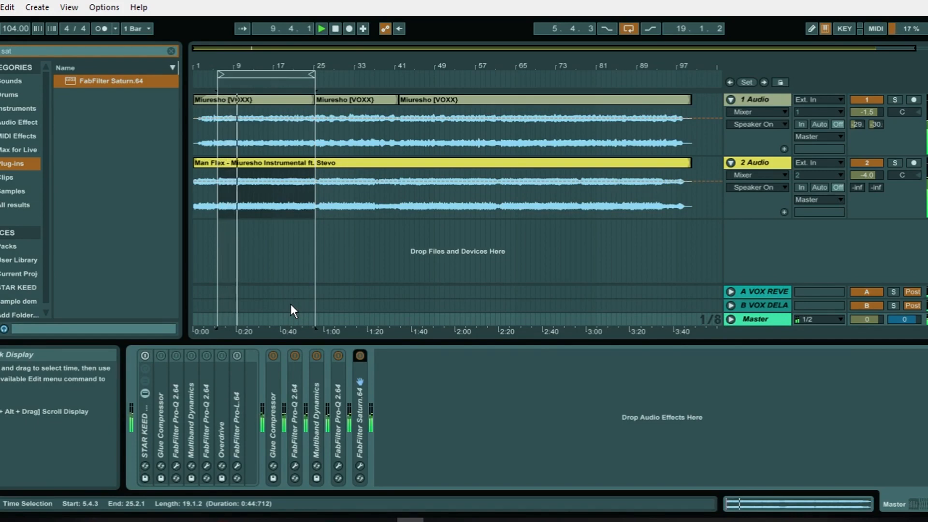
pyautogui.press('space')
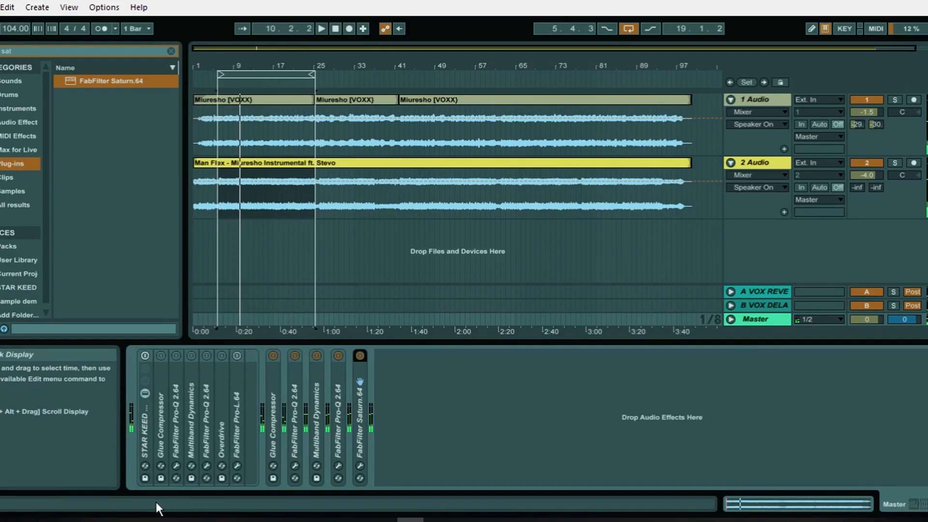
# Review the standalone Glue Compressor's settings and the first Pro-Q's Mid/Side EQ curve on the Master track.
pyautogui.doubleClick(272, 382)
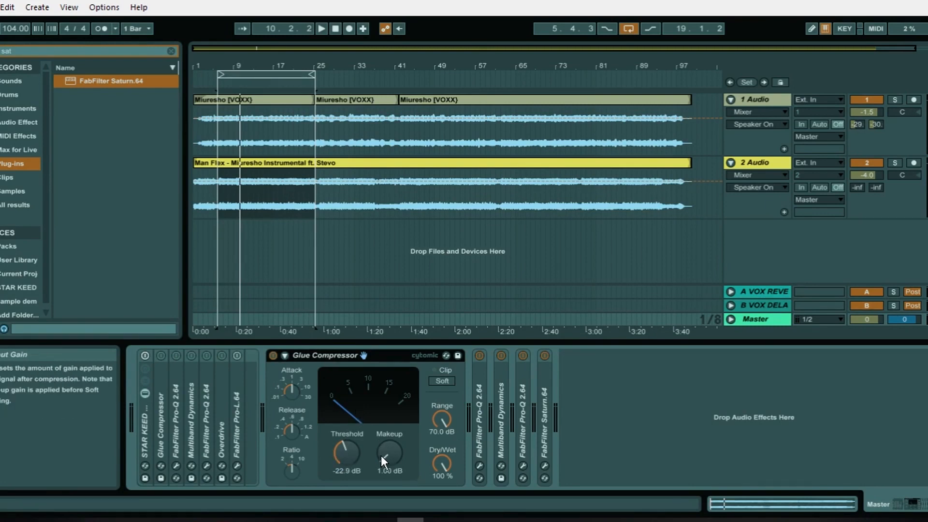
pyautogui.doubleClick(358, 356)
pyautogui.click(294, 395)
pyautogui.doubleClick(294, 395)
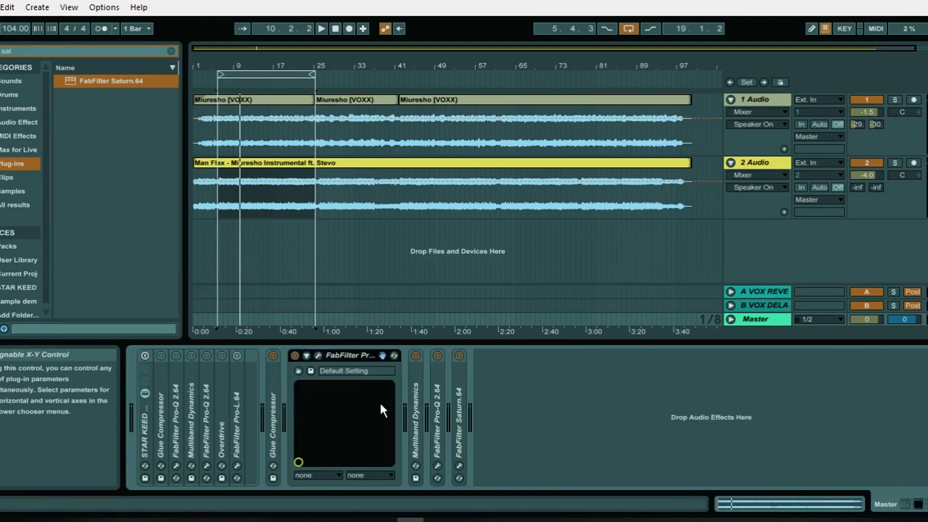
pyautogui.click(315, 356)
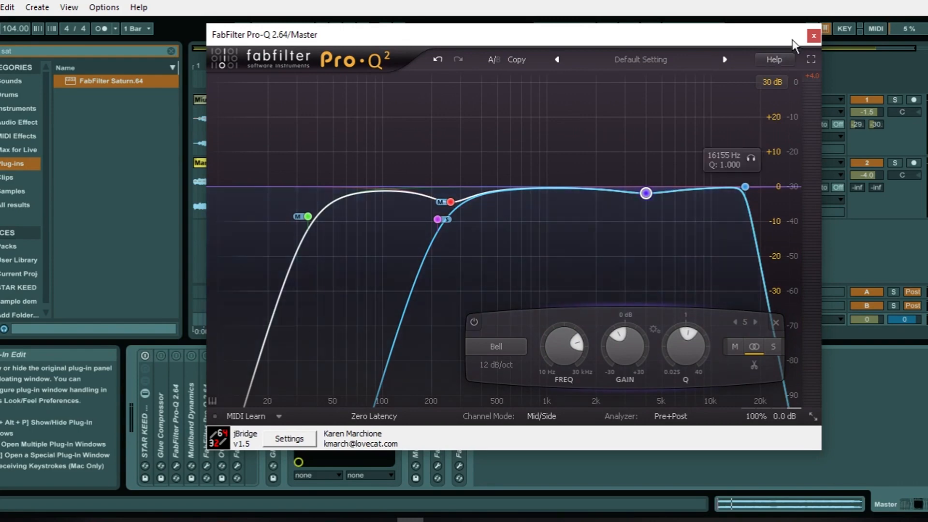
pyautogui.click(812, 36)
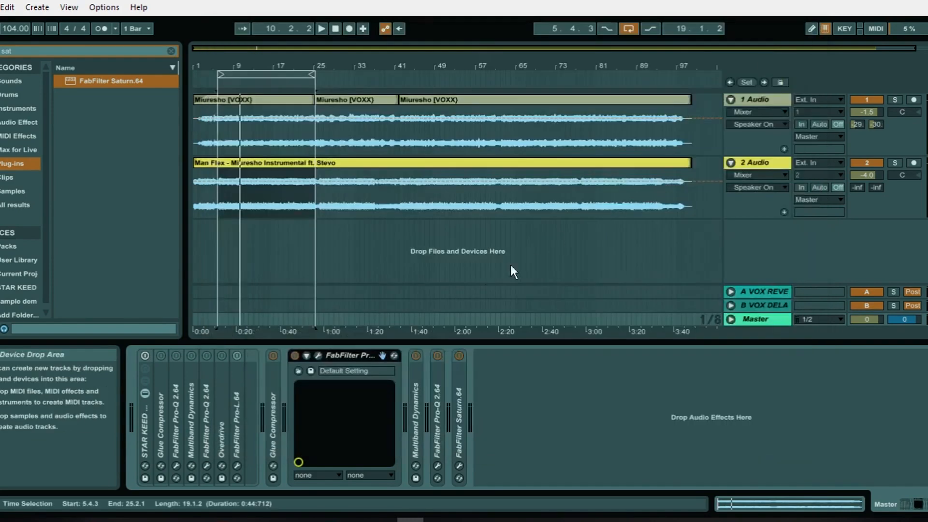
# Fold the first Pro-Q and review the standalone Multiband Dynamics and second Pro-Q devices on the Master track, folding each.
pyautogui.doubleClick(344, 355)
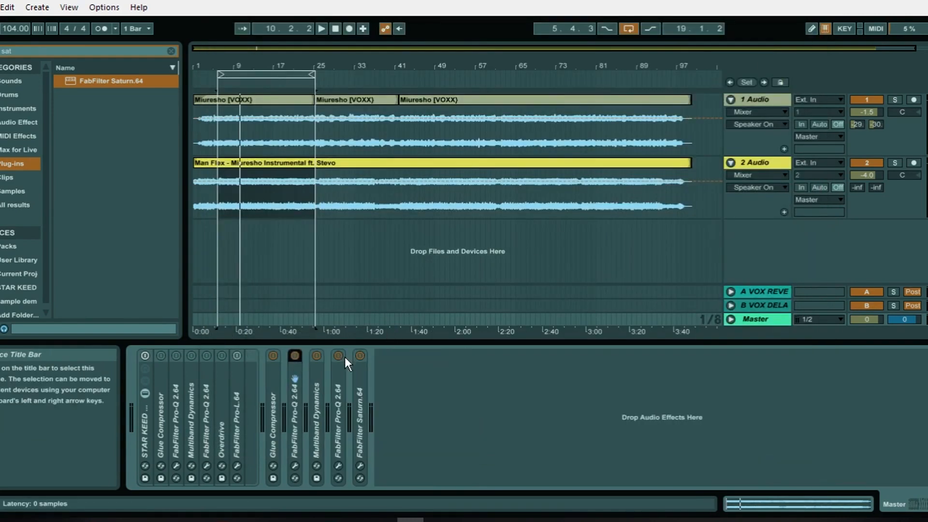
pyautogui.doubleClick(312, 399)
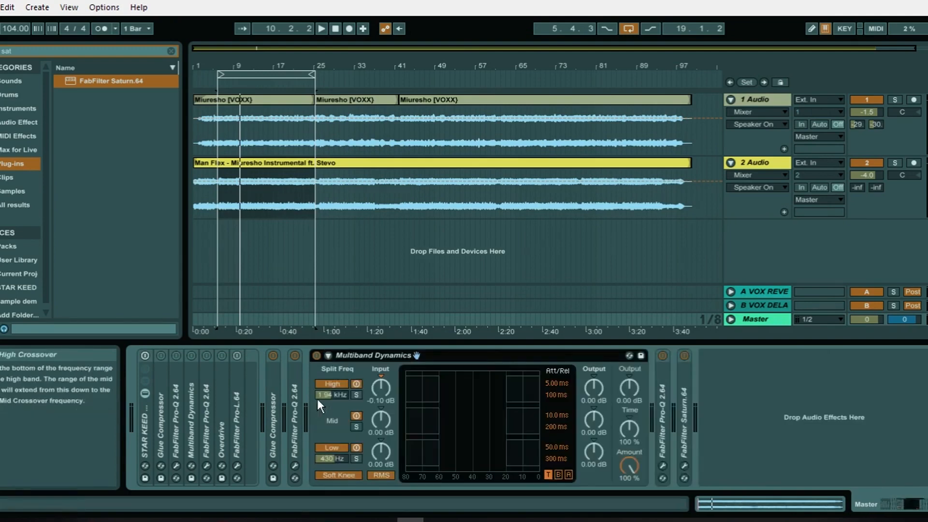
pyautogui.doubleClick(479, 355)
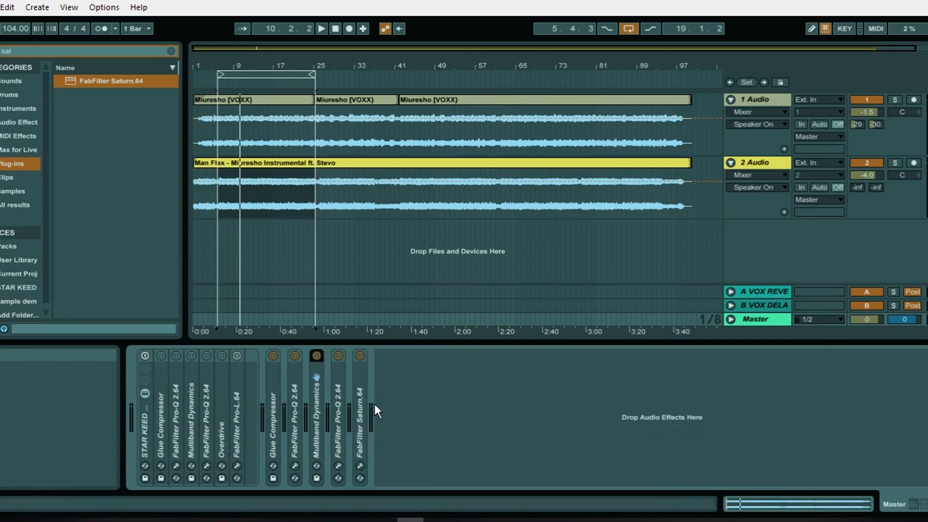
pyautogui.doubleClick(343, 387)
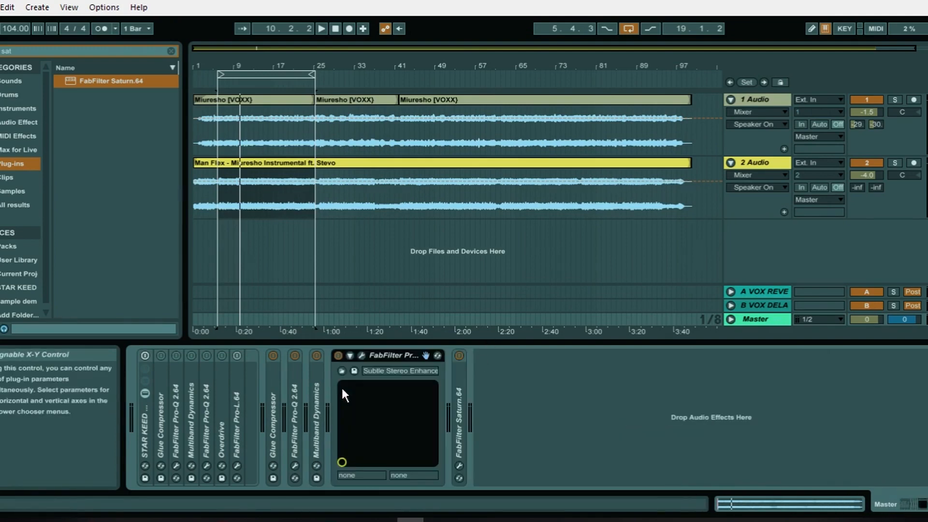
pyautogui.click(362, 355)
pyautogui.click(828, 98)
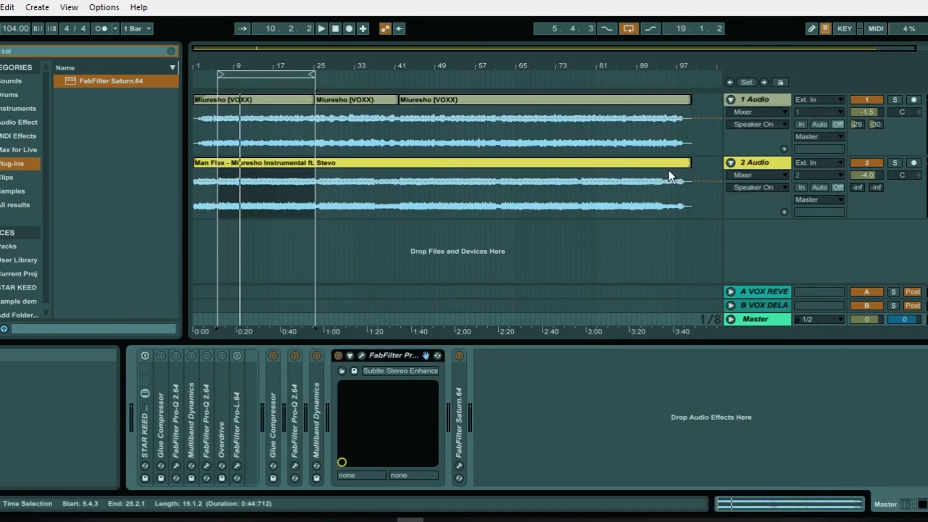
pyautogui.doubleClick(392, 352)
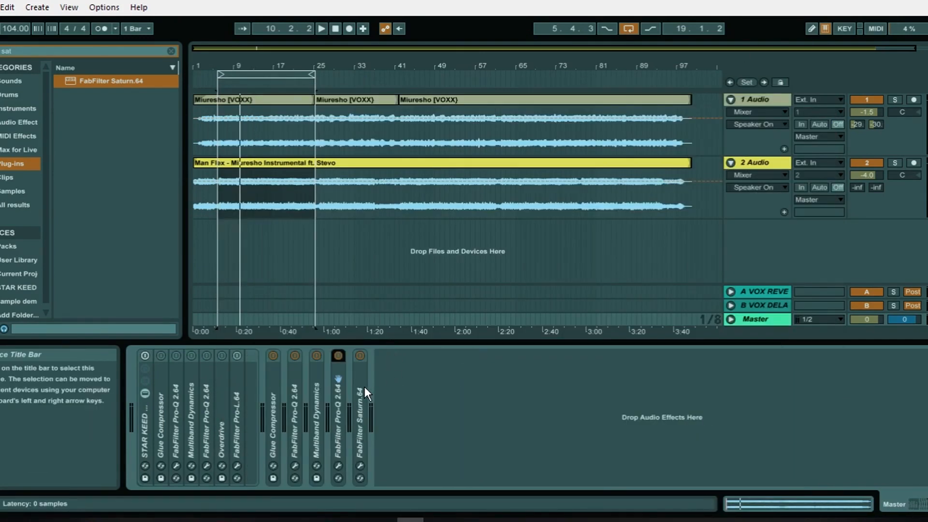
# Review Saturn's settings in its plug-in window, close the window and fold the device.
pyautogui.doubleClick(364, 386)
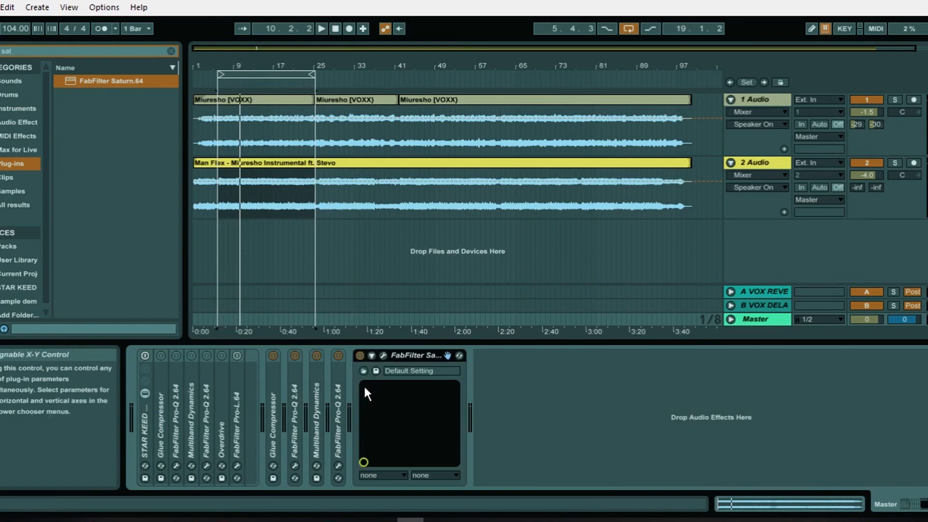
pyautogui.click(382, 355)
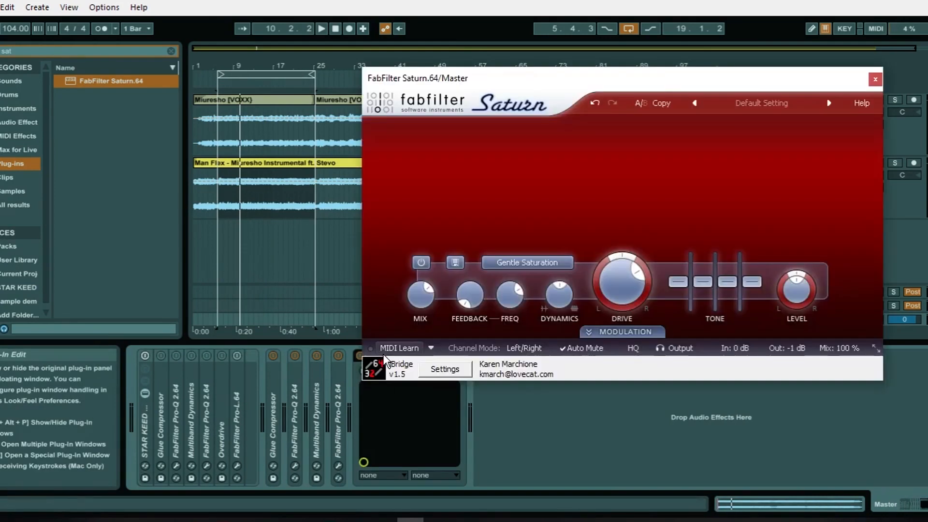
pyautogui.click(875, 79)
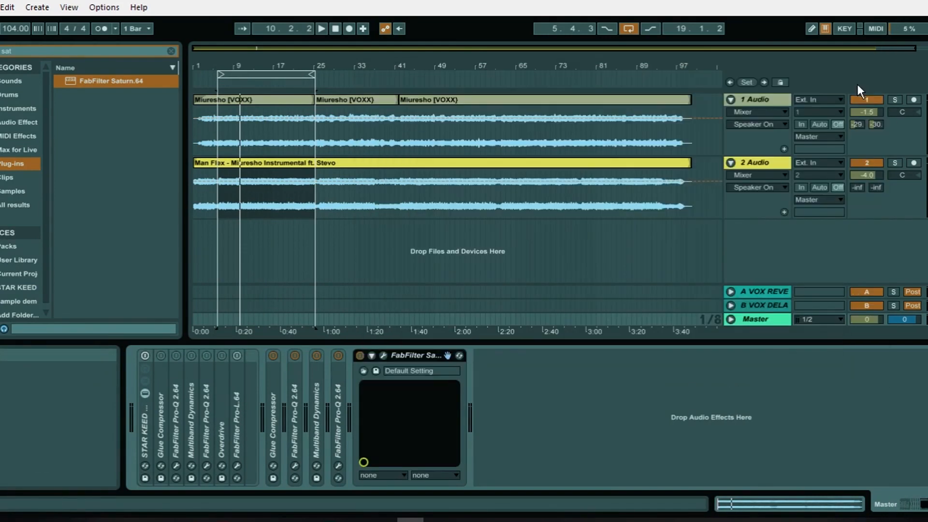
pyautogui.doubleClick(420, 355)
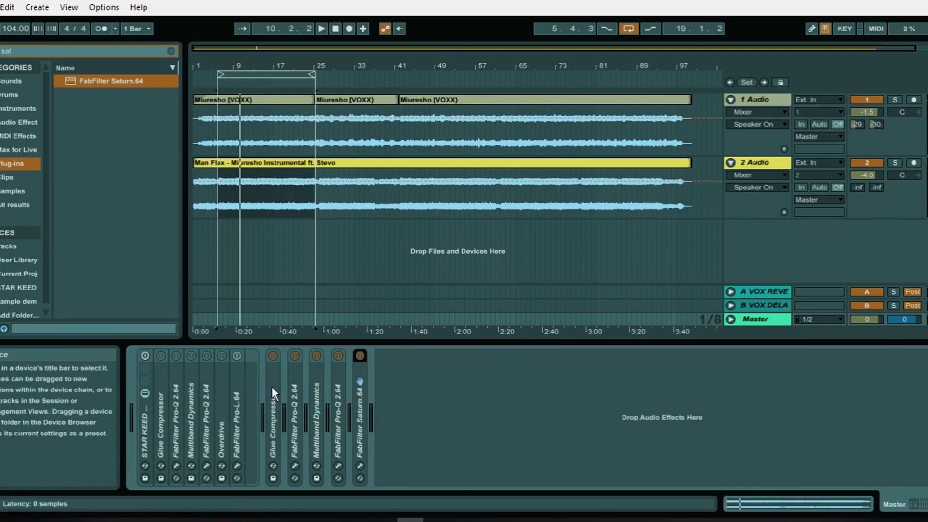
# Copy the FabFilter Pro-L from the STAR KEED MASTERING rack and paste it after Saturn on the Master track.
pyautogui.click(236, 395)
pyautogui.rightClick(236, 395)
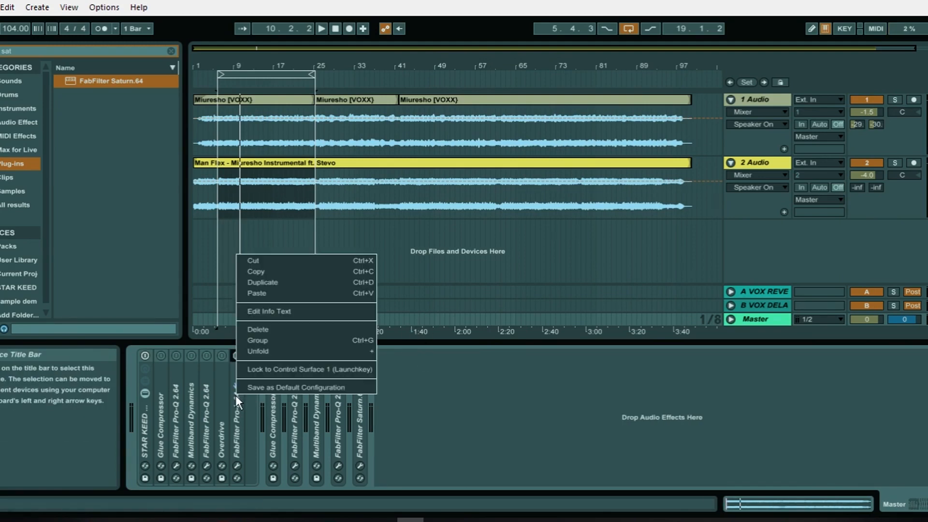
pyautogui.click(267, 273)
pyautogui.rightClick(397, 398)
pyautogui.click(419, 403)
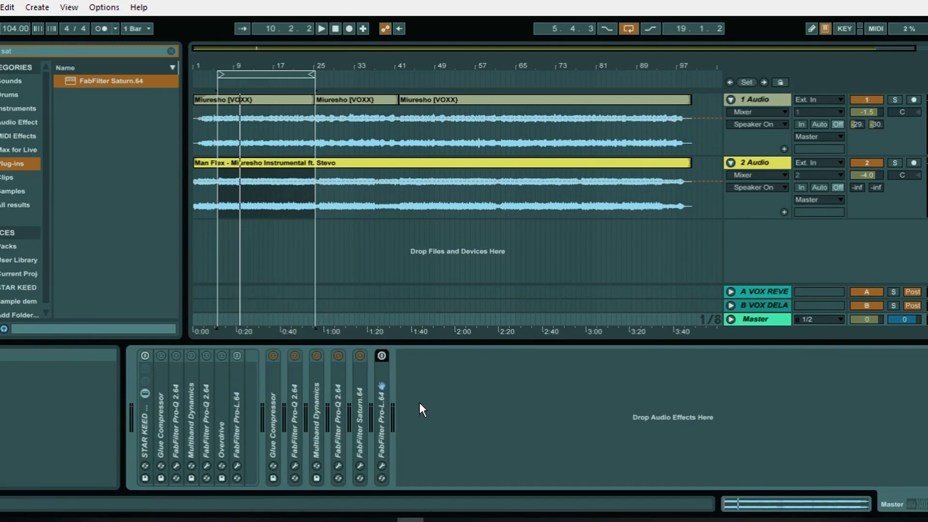
# Open the pasted Pro-L's plug-in window, reset its Gain to 0 dB and switch the device on.
pyautogui.doubleClick(382, 381)
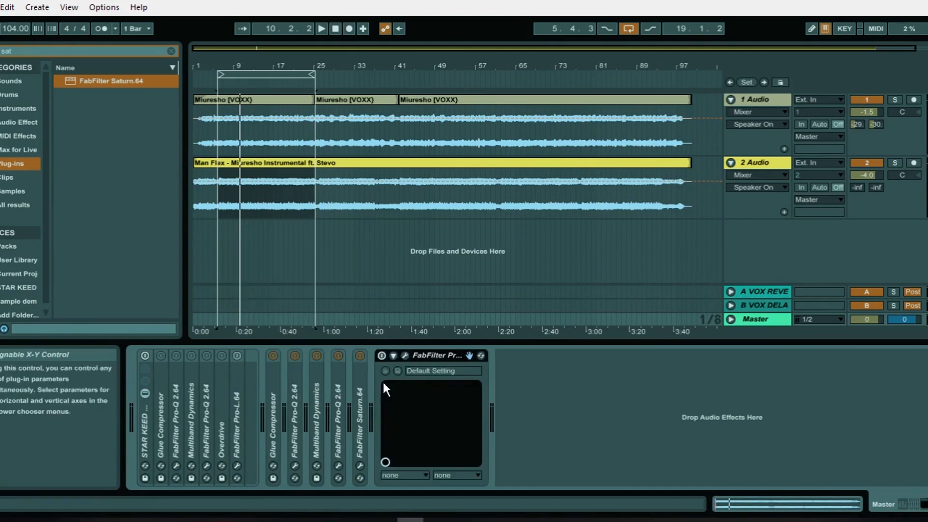
pyautogui.click(404, 356)
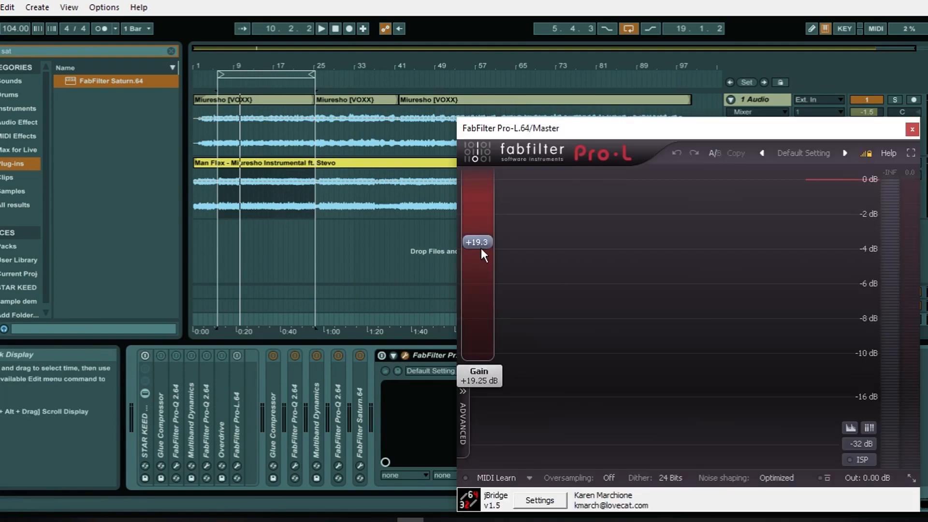
pyautogui.moveTo(480, 248); pyautogui.dragTo(466, 315)
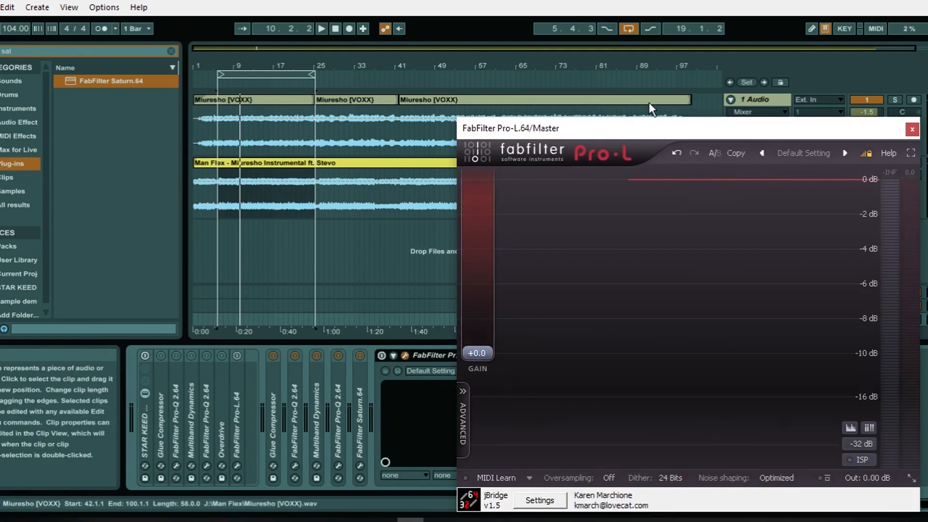
pyautogui.moveTo(628, 119); pyautogui.dragTo(614, 114)
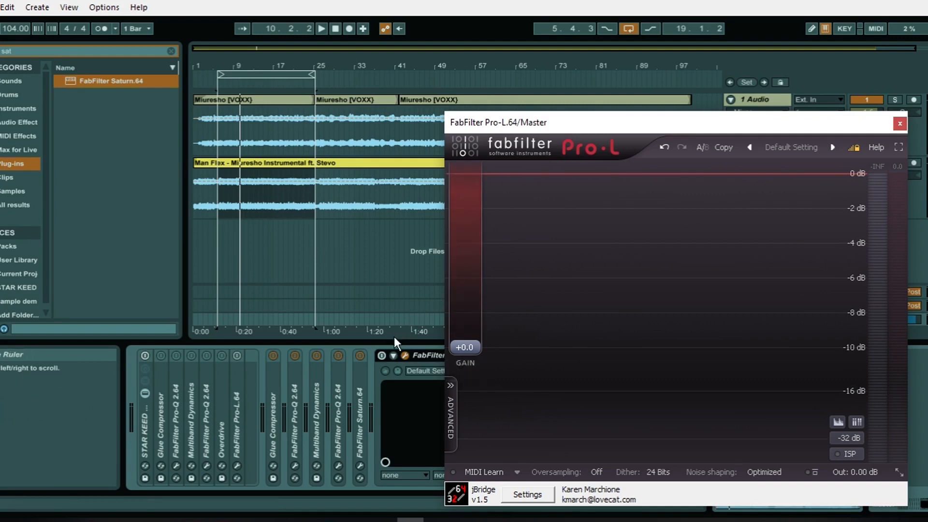
pyautogui.click(382, 355)
pyautogui.moveTo(599, 130); pyautogui.dragTo(558, 126)
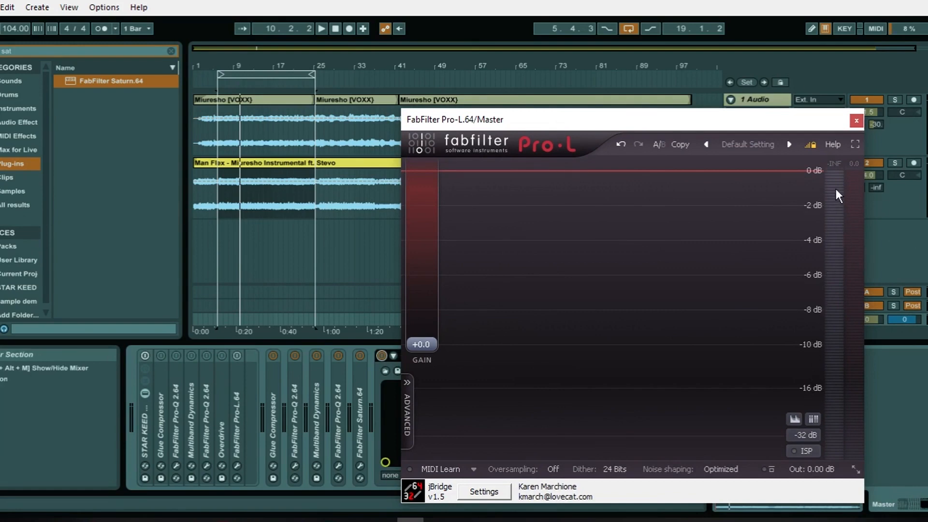
pyautogui.moveTo(836, 190)
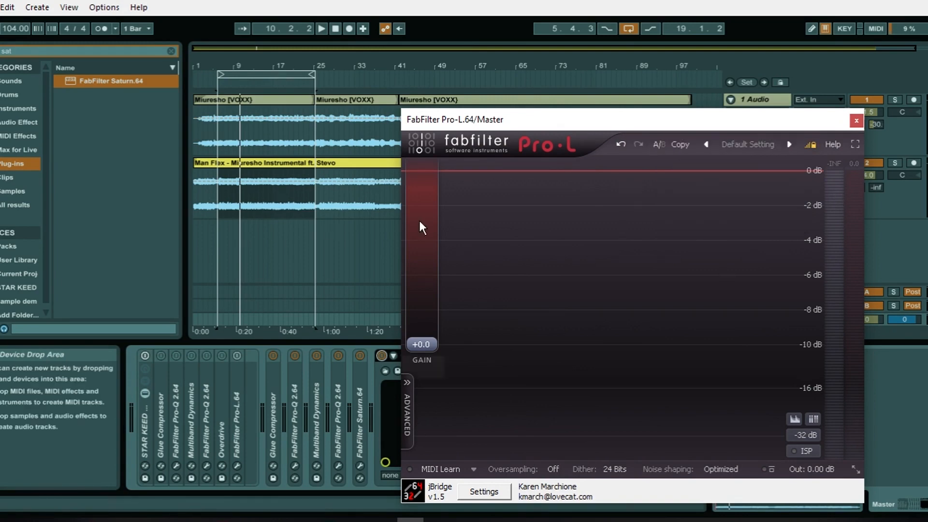
# Try out Pro-L's Gain slider up to about +15.70 dB and return it to 0 dB.
pyautogui.moveTo(426, 307); pyautogui.dragTo(433, 207)
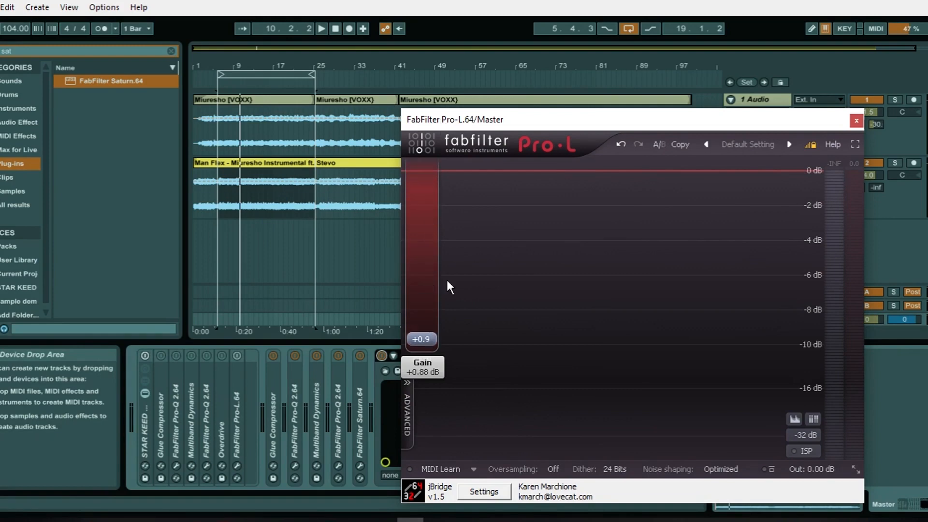
pyautogui.moveTo(481, 120); pyautogui.dragTo(547, 103)
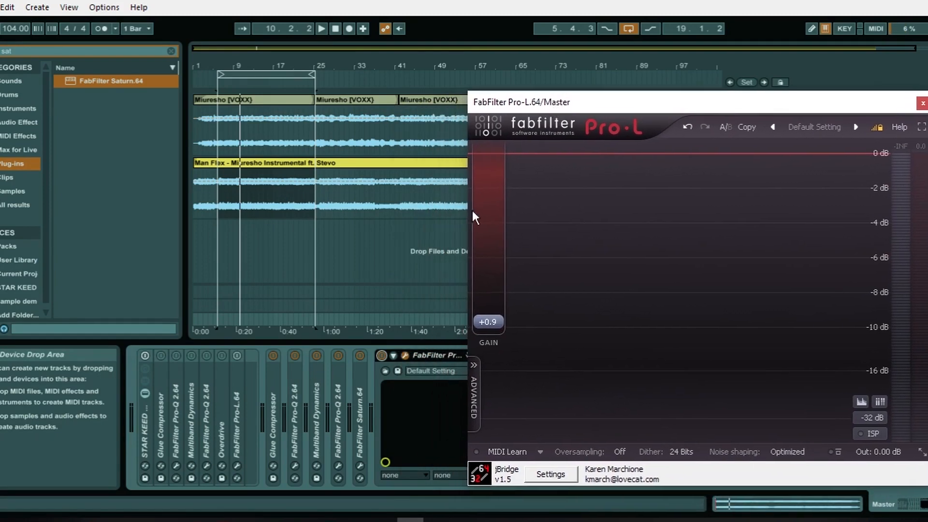
pyautogui.moveTo(487, 326)
pyautogui.moveTo(487, 327); pyautogui.dragTo(490, 264)
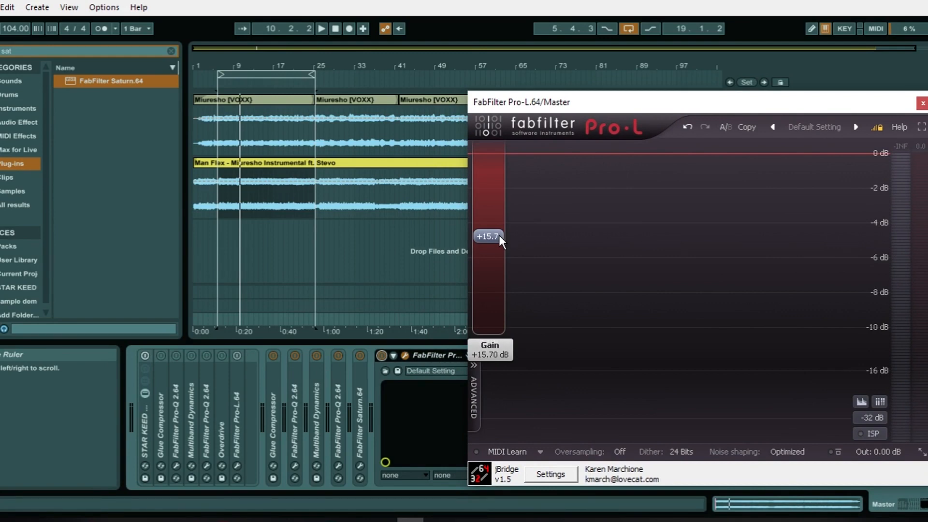
pyautogui.moveTo(499, 238); pyautogui.dragTo(490, 326)
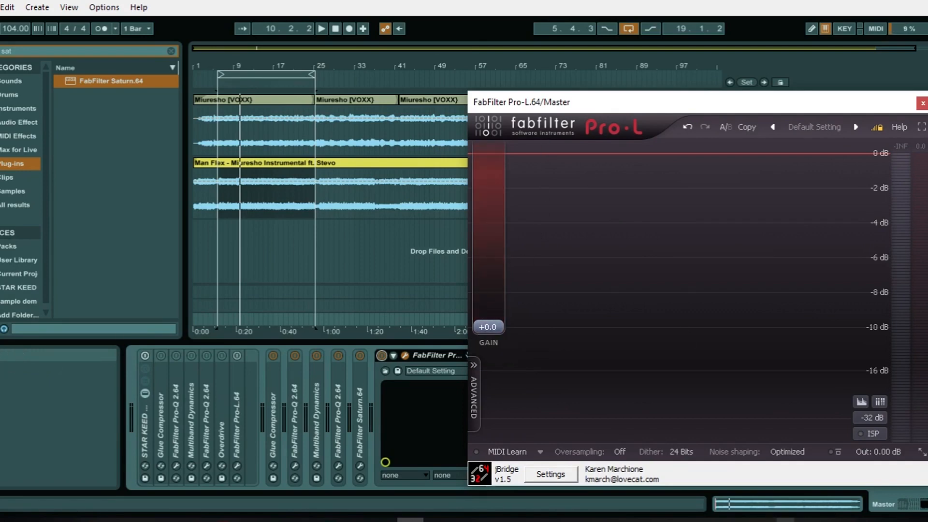
# Check the system speaker volume and look at Pro-L's Gain slider.
pyautogui.click(768, 521)
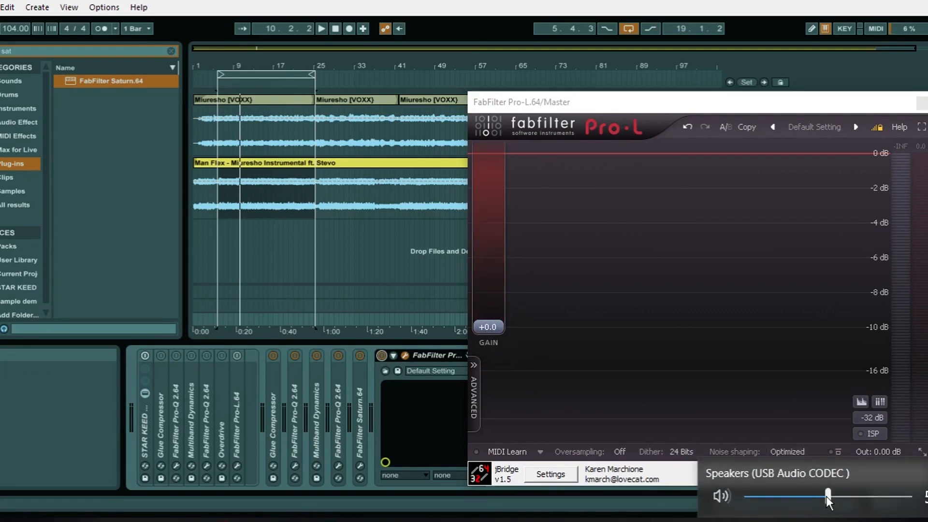
pyautogui.click(732, 315)
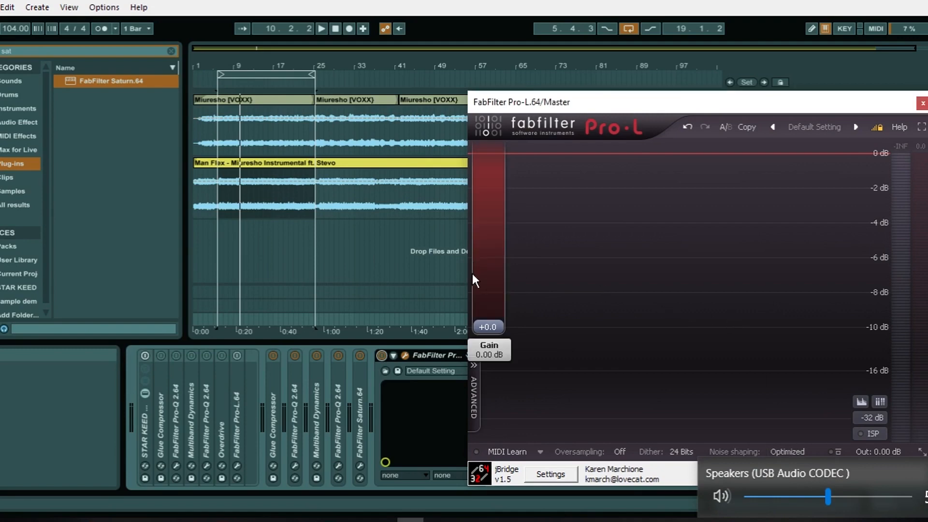
pyautogui.moveTo(489, 217)
pyautogui.moveTo(484, 326)
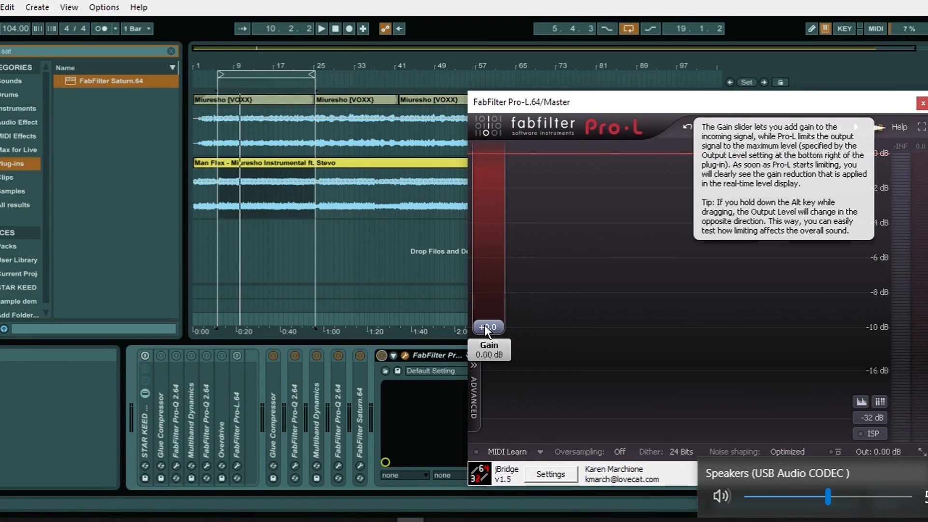
# Play the looped section and raise Pro-L's Gain to about +19.34 dB.
pyautogui.press('space')
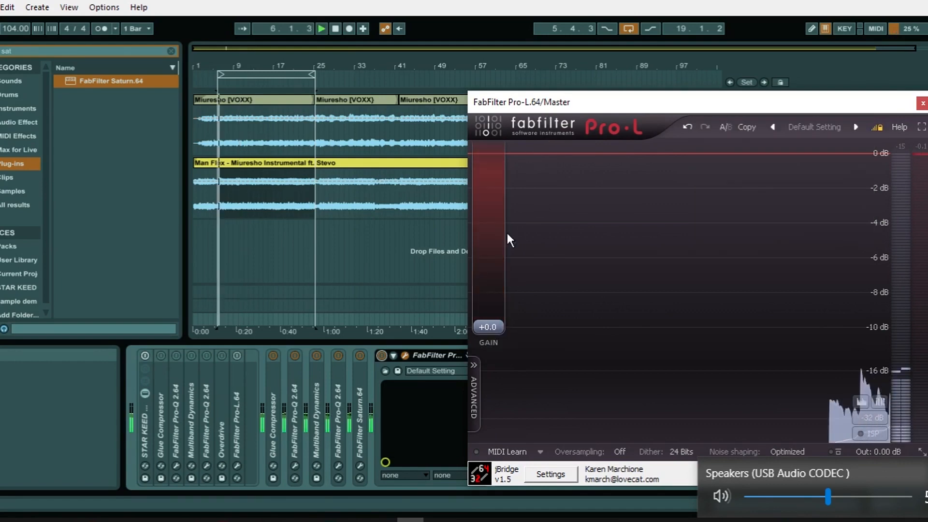
pyautogui.moveTo(487, 324); pyautogui.dragTo(515, 215)
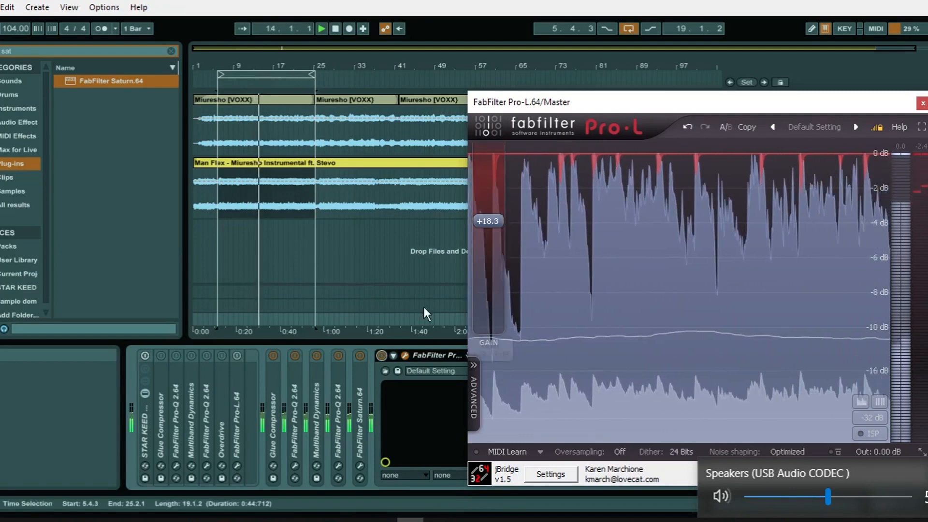
pyautogui.moveTo(482, 218)
pyautogui.mouseDown()
pyautogui.moveTo(485, 191)
pyautogui.moveTo(484, 212)
pyautogui.mouseUp()
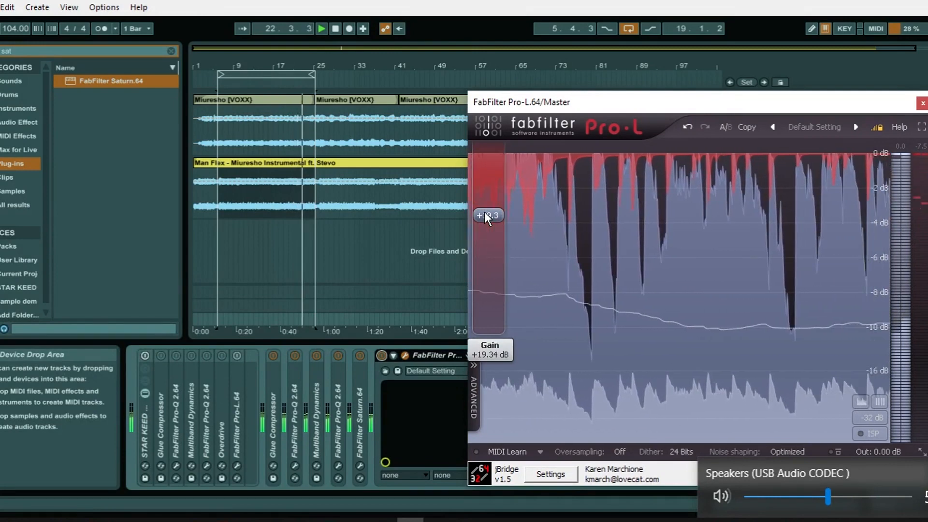
# Look over Pro-L's advanced limiter settings and audition the loop while watching its gain reduction and output levels.
pyautogui.click(472, 380)
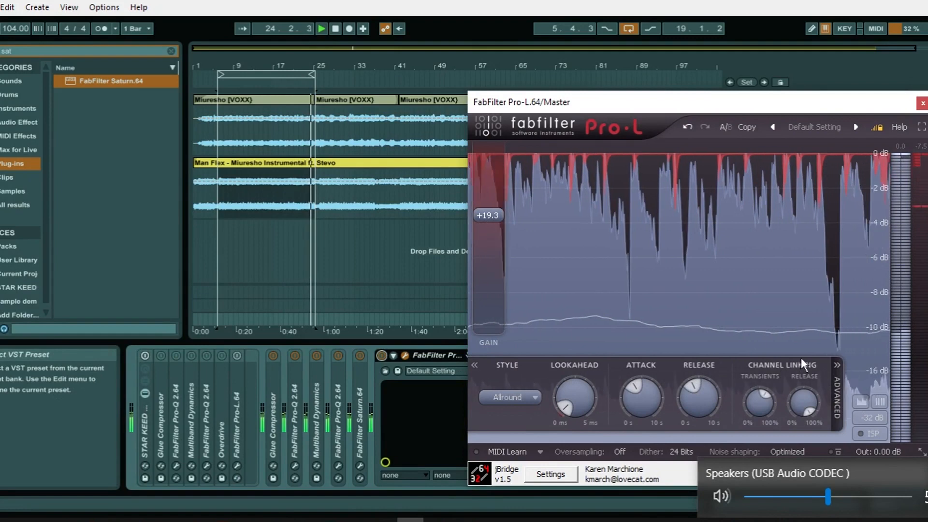
pyautogui.click(837, 371)
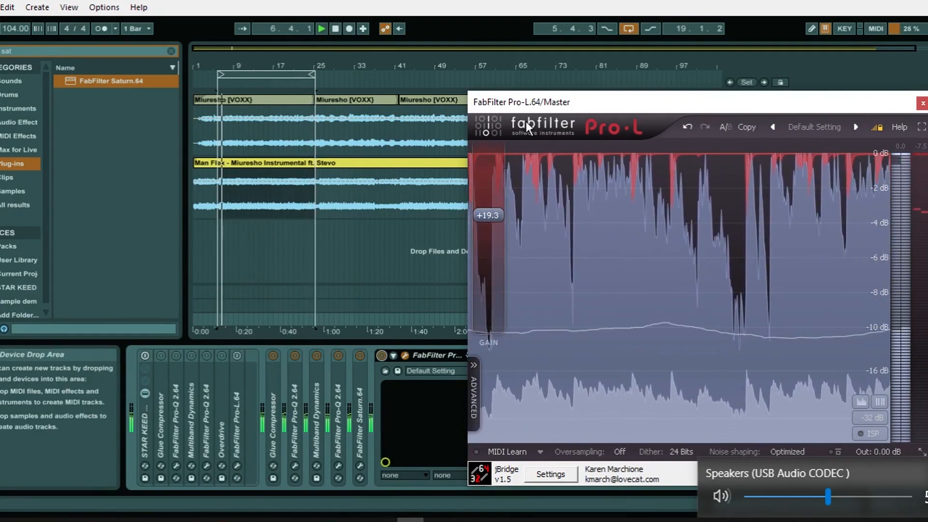
pyautogui.moveTo(617, 107); pyautogui.dragTo(509, 111)
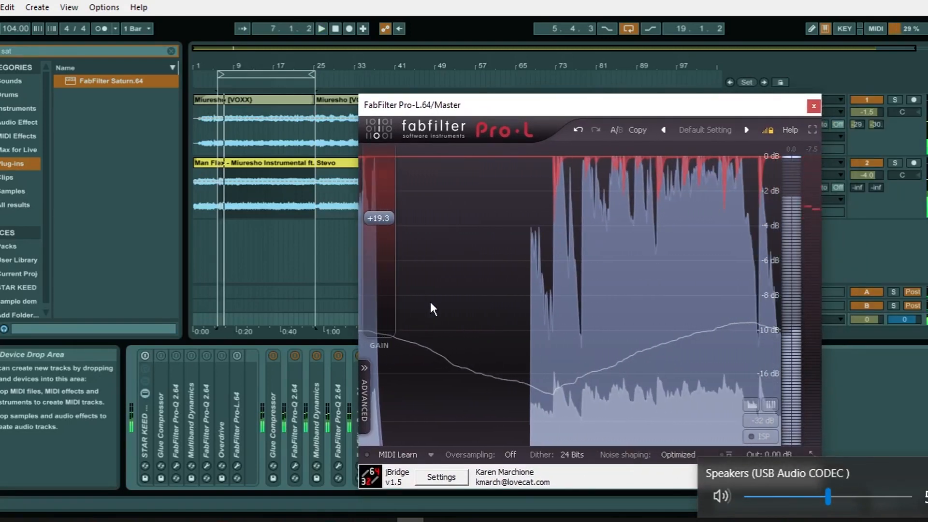
pyautogui.click(847, 353)
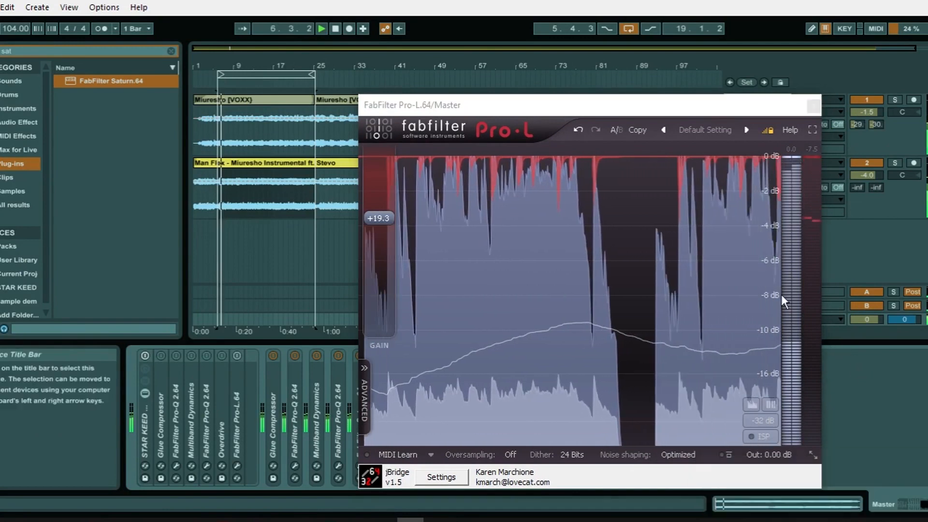
pyautogui.click(602, 101)
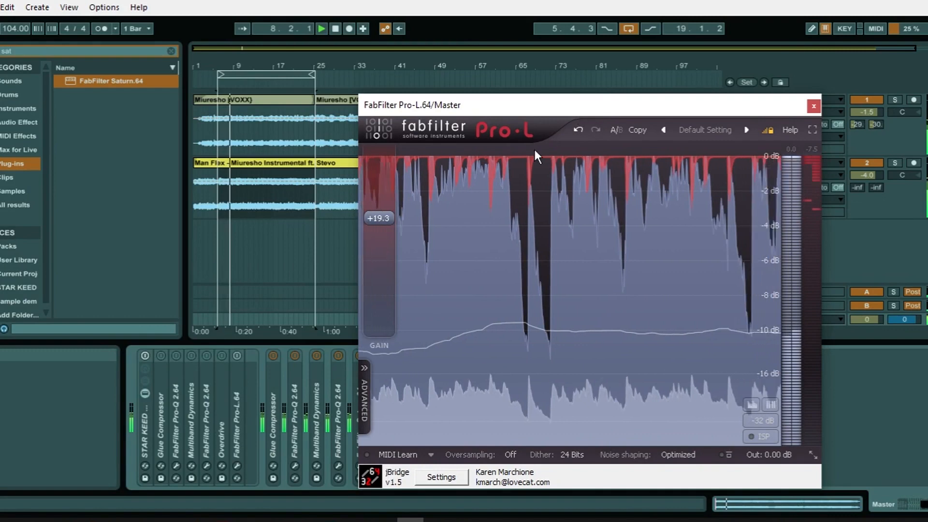
# Set Pro-L's Gain to 19 dB, close its window and collapse the device in the Master chain.
pyautogui.doubleClick(386, 213)
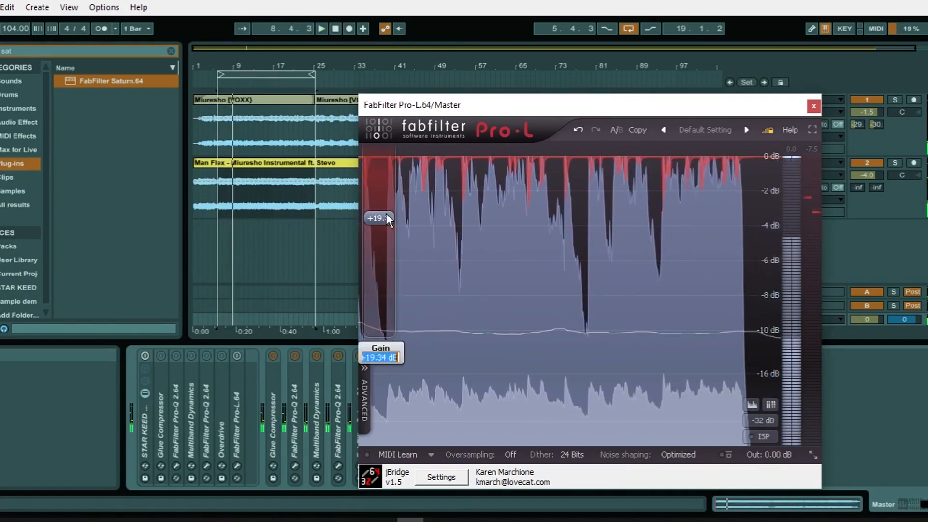
pyautogui.write('1')
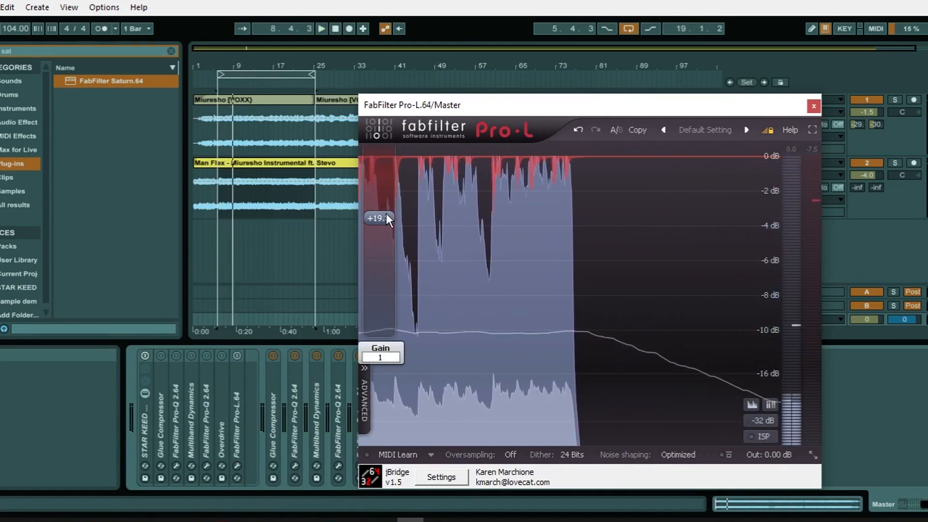
pyautogui.write('9')
pyautogui.press('Return')
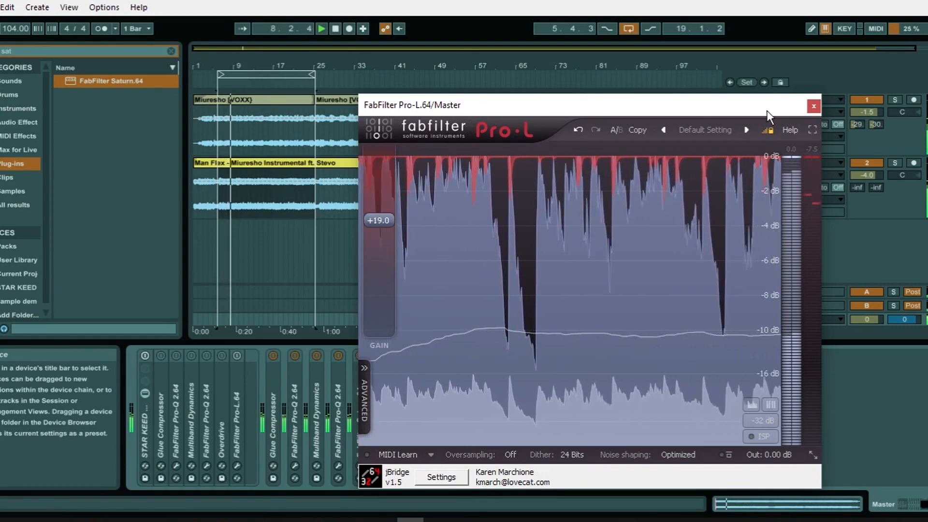
pyautogui.click(810, 107)
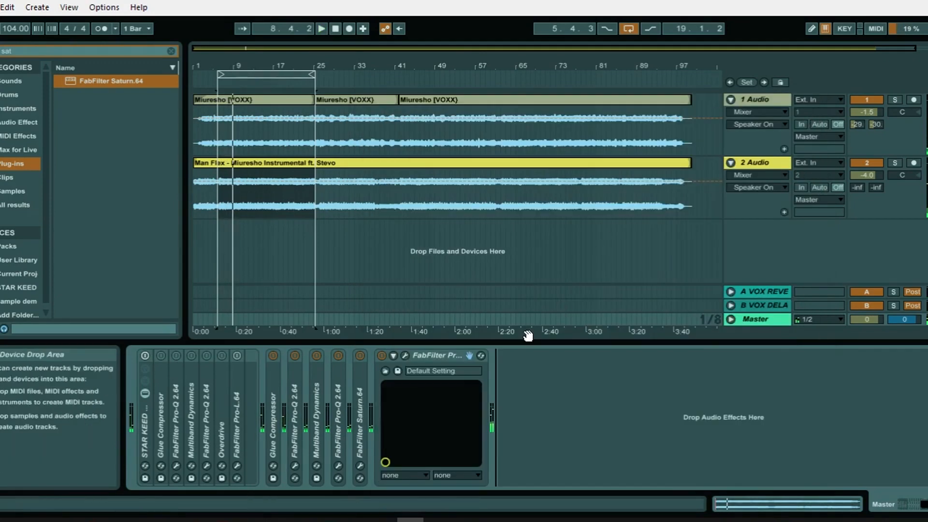
pyautogui.doubleClick(437, 354)
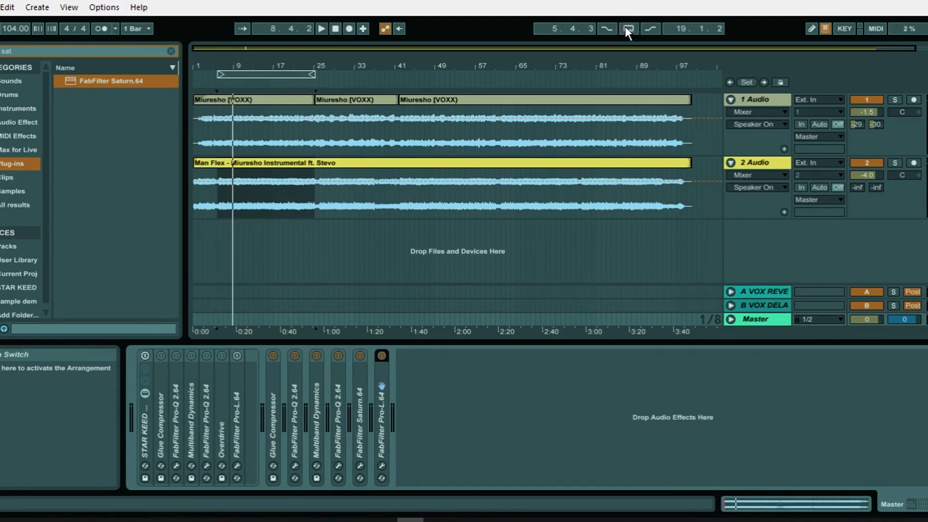
# Play the song from the start, switch the loop off and lower the 2 Audio track's volume to -6.6 dB.
pyautogui.doubleClick(333, 31)
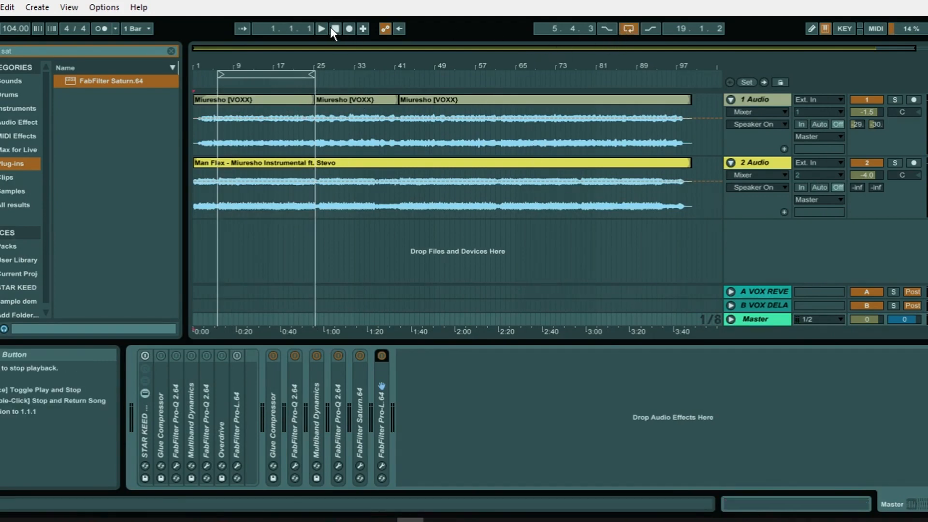
pyautogui.click(322, 29)
pyautogui.click(634, 29)
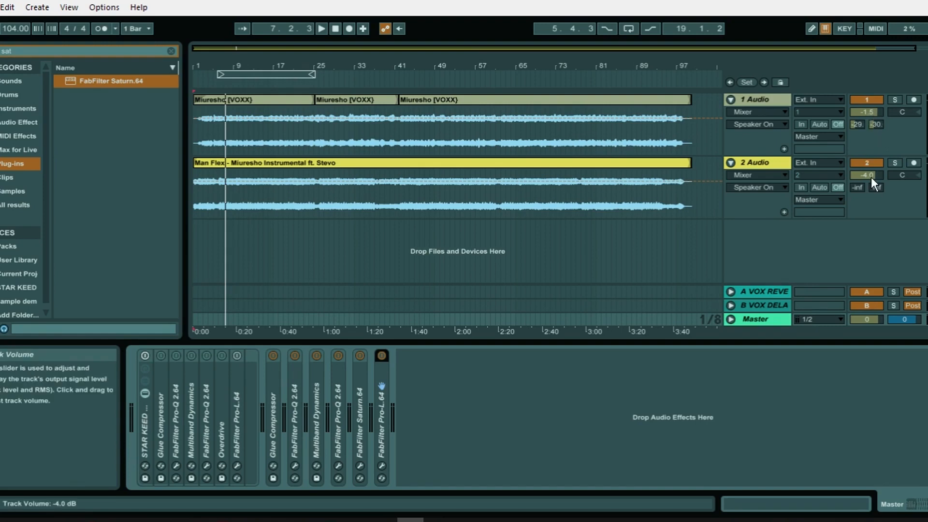
pyautogui.moveTo(870, 177); pyautogui.dragTo(871, 227)
pyautogui.moveTo(866, 175); pyautogui.dragTo(866, 176)
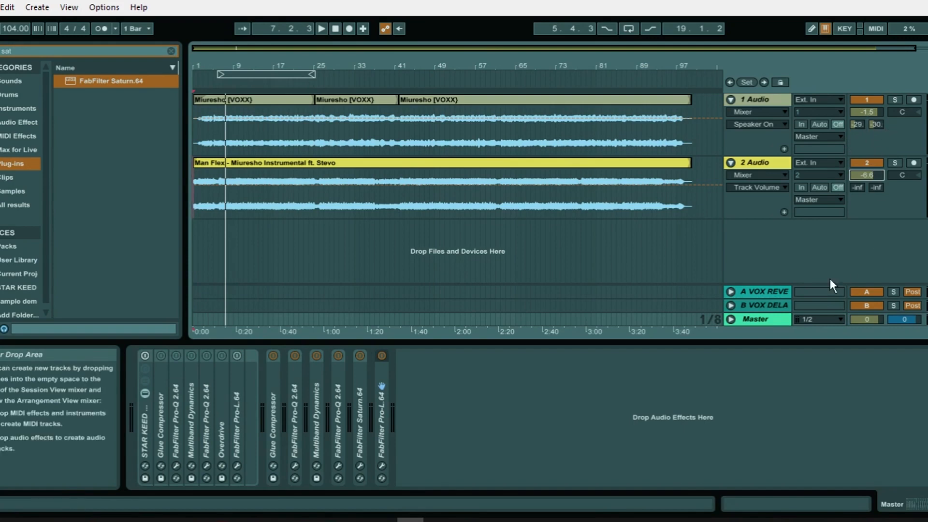
# Look over the effect racks and their chains on the VOX DELAY and VOX REVERB return tracks.
pyautogui.click(758, 306)
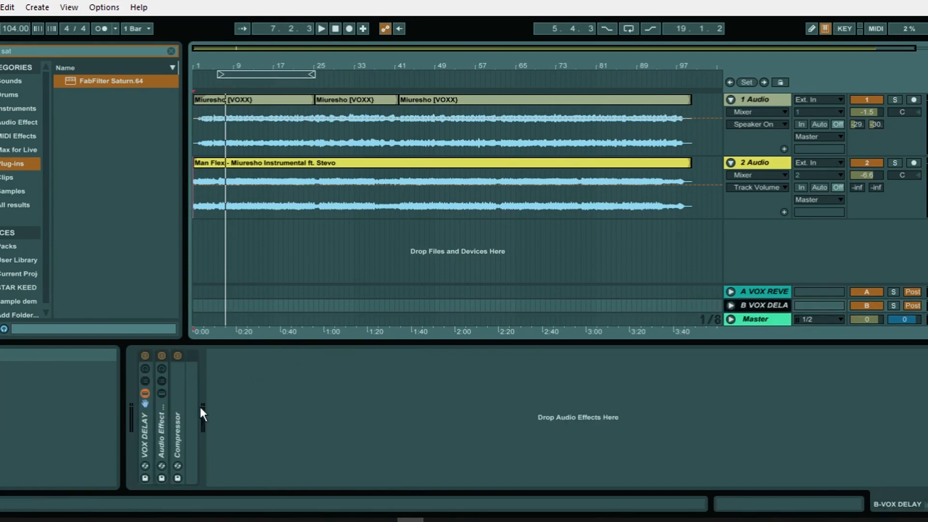
pyautogui.doubleClick(166, 422)
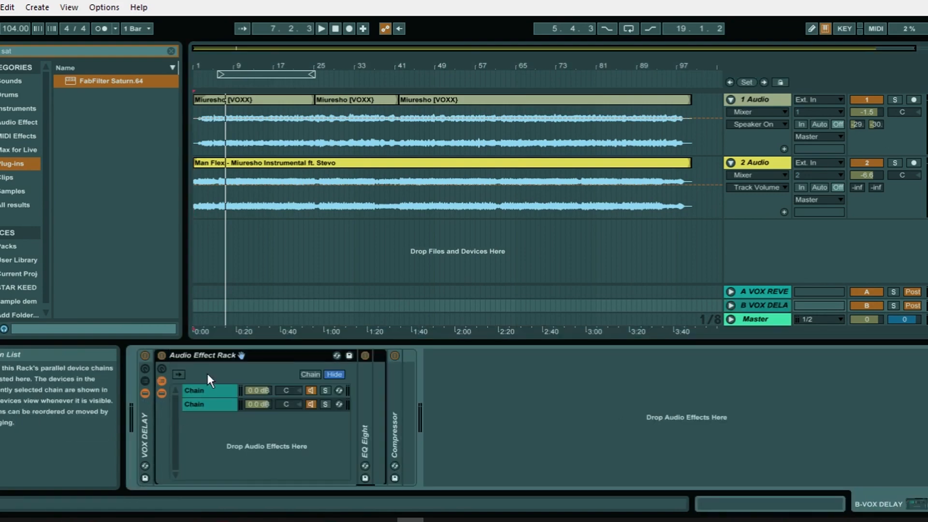
pyautogui.click(201, 404)
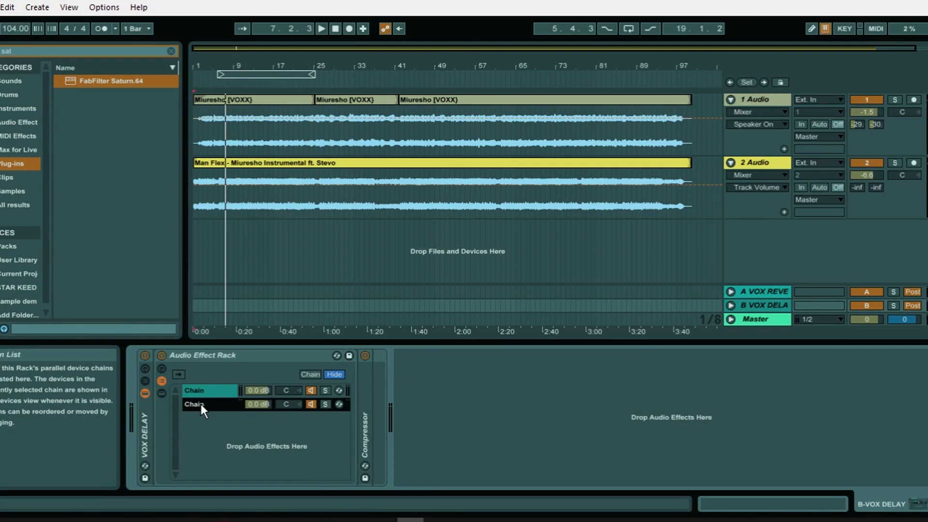
pyautogui.doubleClick(234, 355)
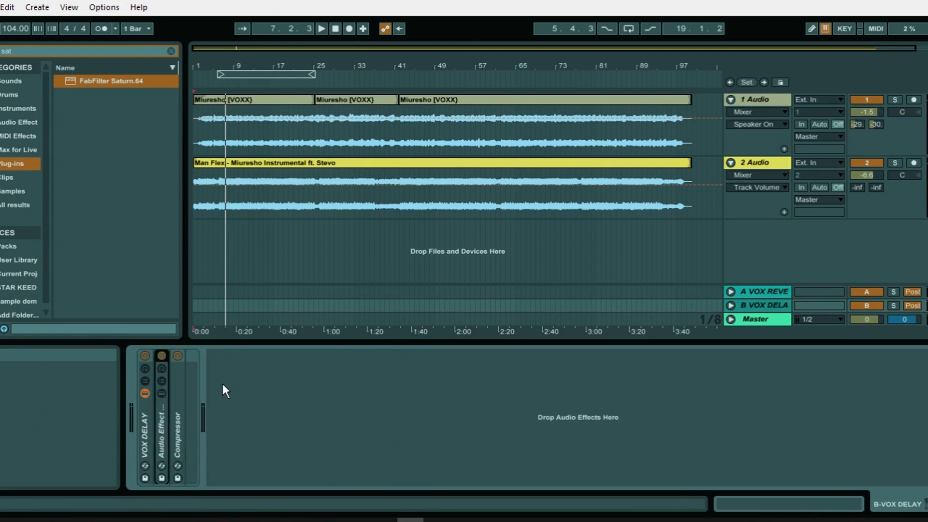
pyautogui.click(772, 293)
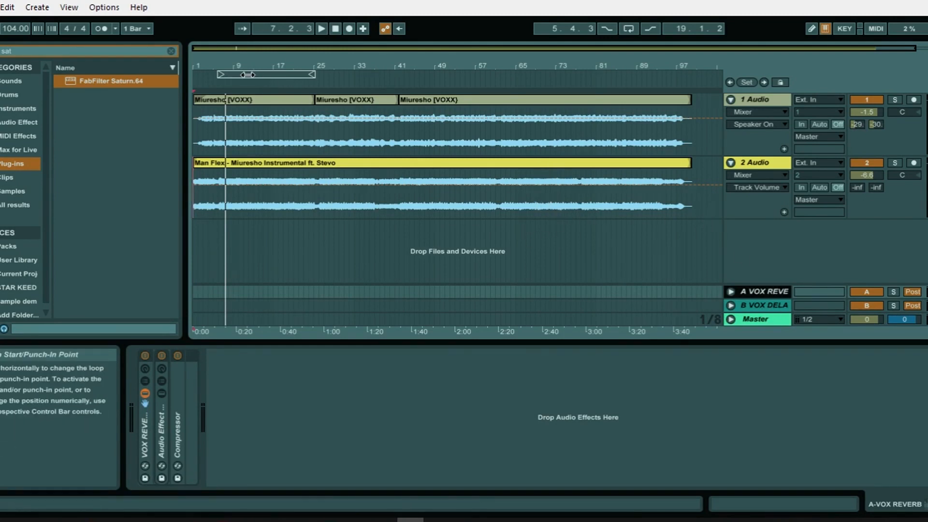
# Extend the loop brace over the whole song, from 1.1.1 for 99 bars, and select that time range.
pyautogui.moveTo(251, 74); pyautogui.dragTo(183, 83)
pyautogui.moveTo(285, 73)
pyautogui.mouseDown()
pyautogui.moveTo(311, 82)
pyautogui.moveTo(689, 96)
pyautogui.moveTo(673, 116)
pyautogui.moveTo(694, 133)
pyautogui.moveTo(671, 134)
pyautogui.mouseUp()
pyautogui.click(333, 76)
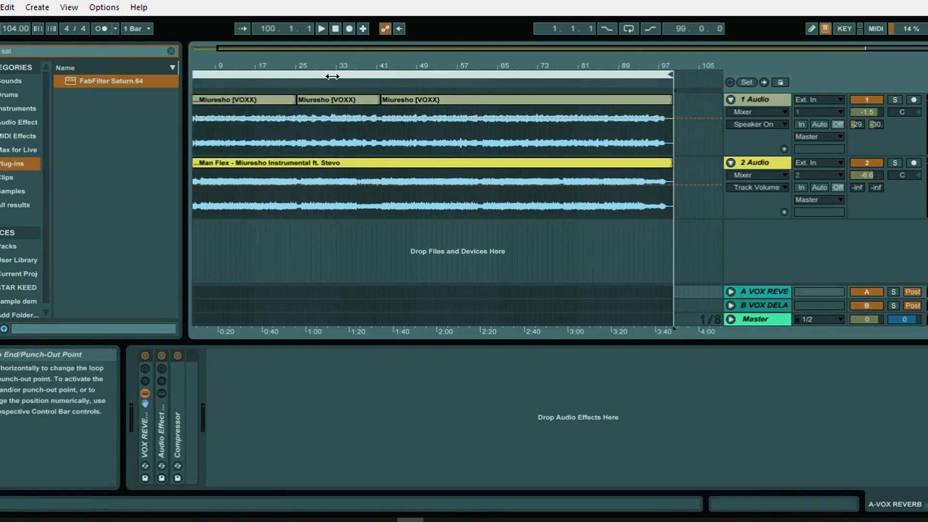
pyautogui.click(274, 48)
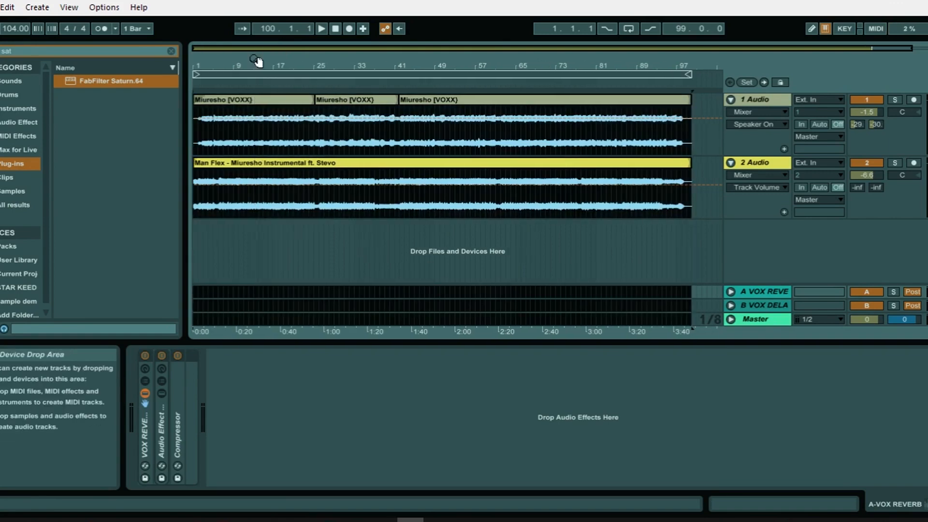
pyautogui.click(258, 73)
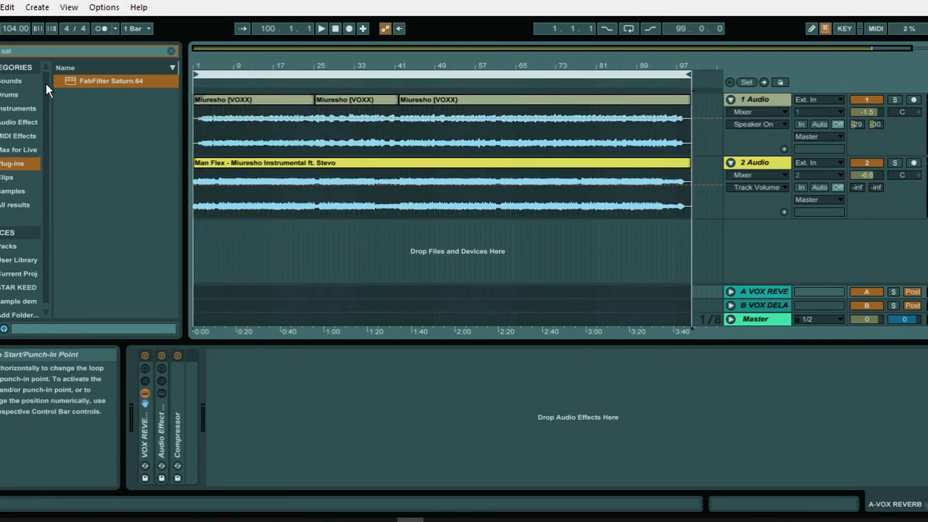
# Start an audio export of the Master track over the selected range, keeping the existing render settings.
pyautogui.click(0, 8)
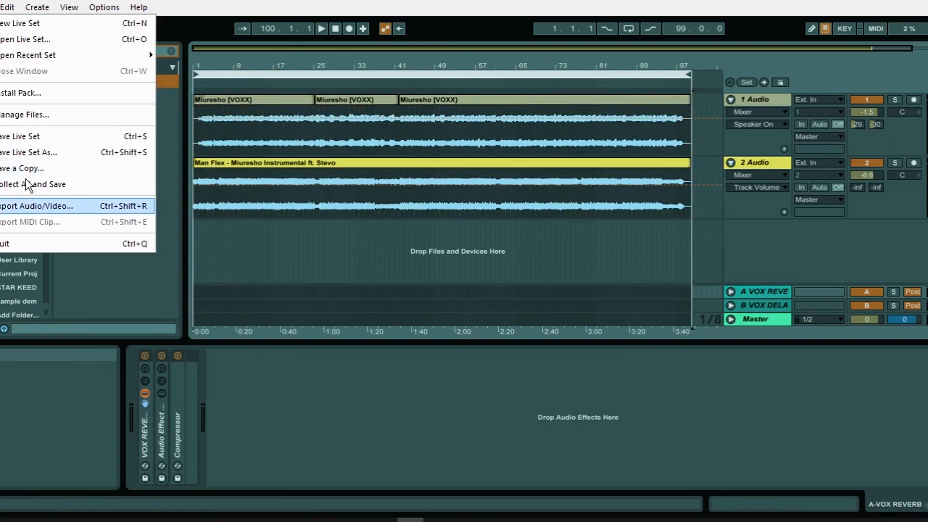
pyautogui.click(24, 209)
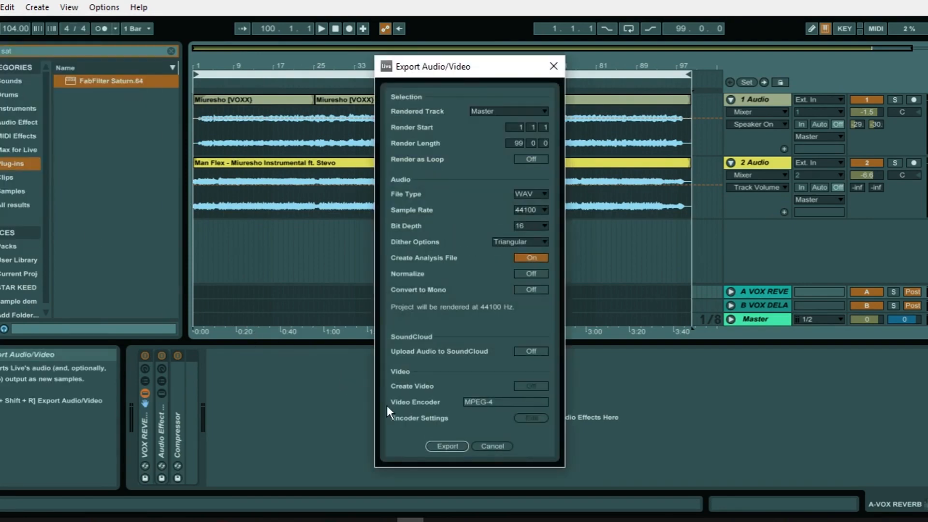
pyautogui.click(438, 442)
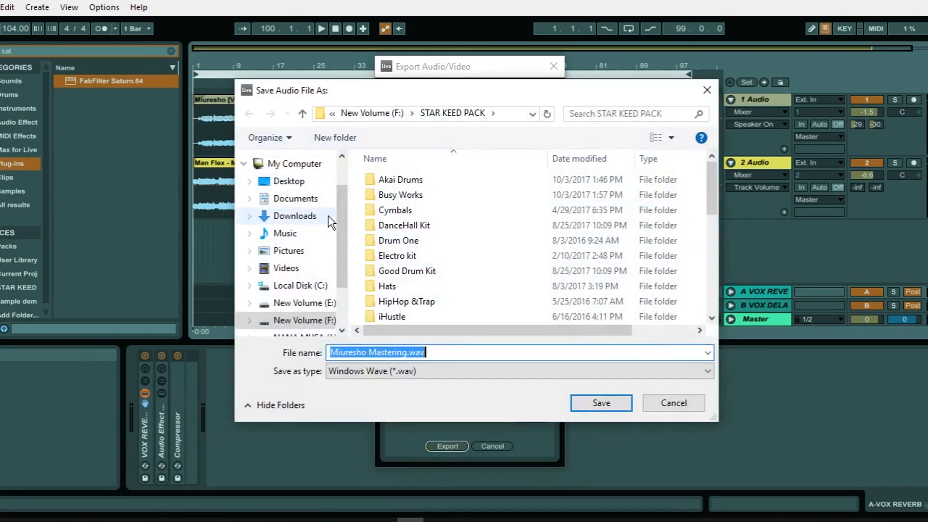
# Save the render to the Desktop as "Miuresho Mastering" in Windows Wave format and let it process.
pyautogui.click(307, 185)
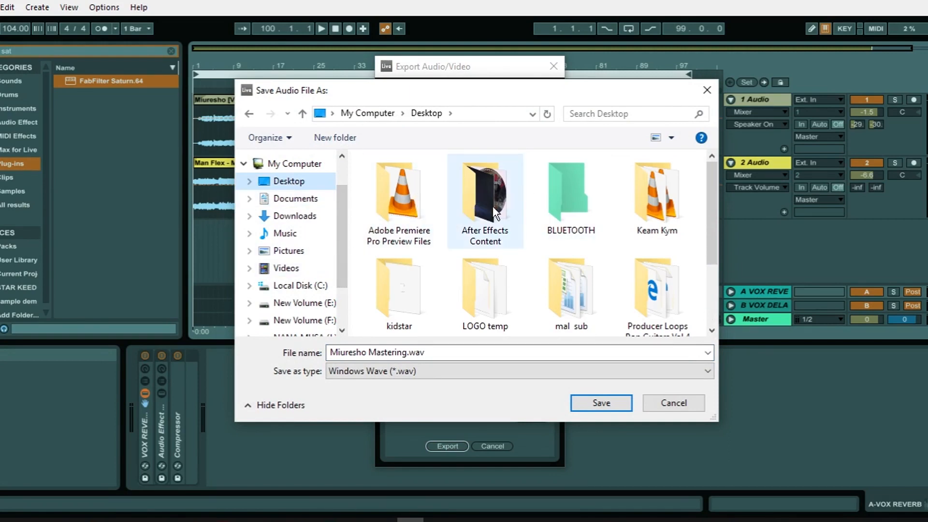
pyautogui.doubleClick(475, 353)
pyautogui.click(475, 353)
pyautogui.press('BackSpace')
pyautogui.press('BackSpace')
pyautogui.press('BackSpace')
pyautogui.press('BackSpace')
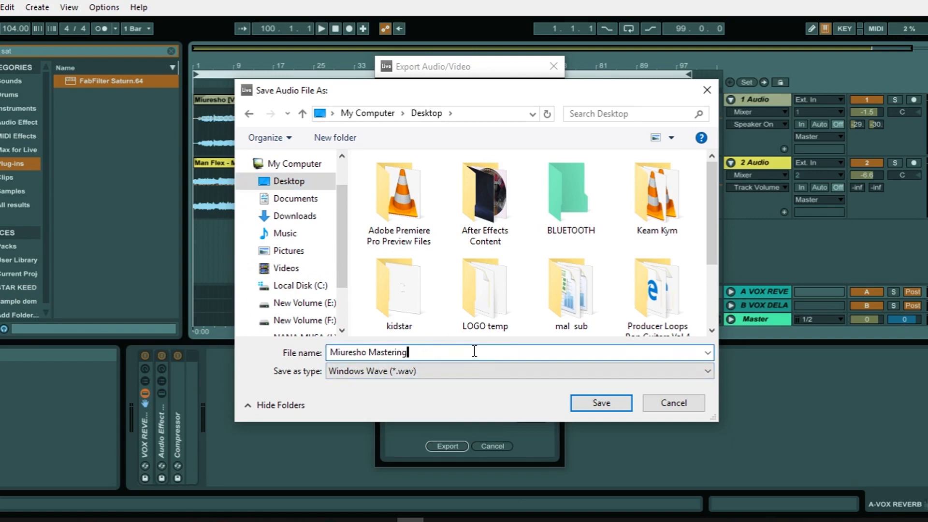
pyautogui.press('Return')
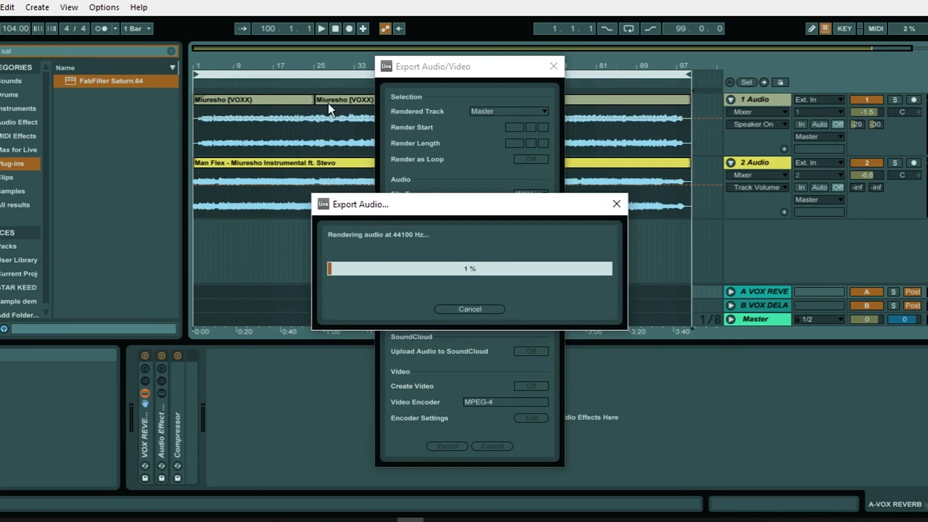
pyautogui.moveTo(394, 207); pyautogui.dragTo(378, 196)
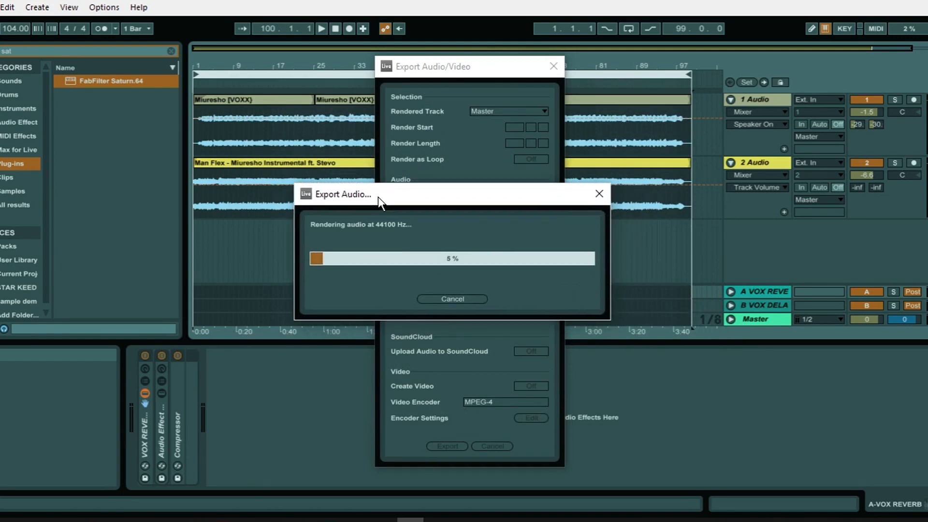
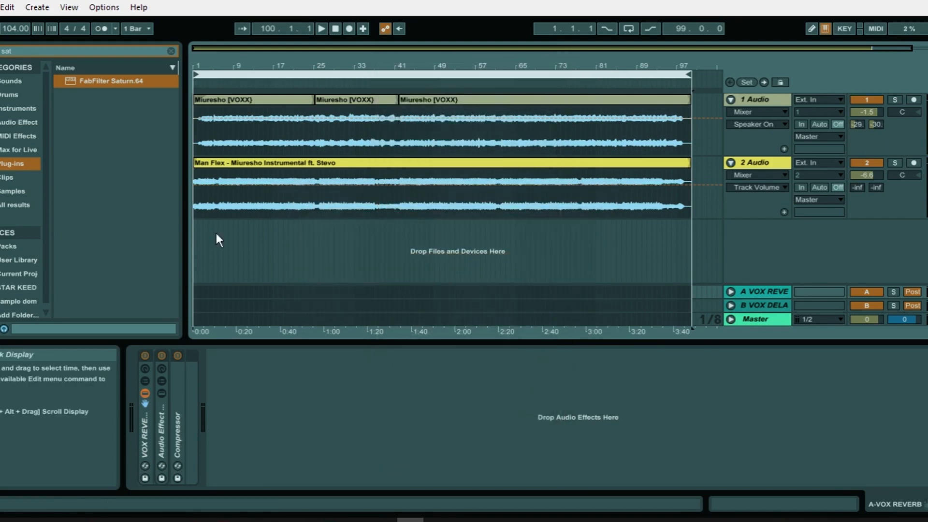
# Switch to File Explorer and look through the Desktop folder for the exported mastering file.
pyautogui.click(909, 28)
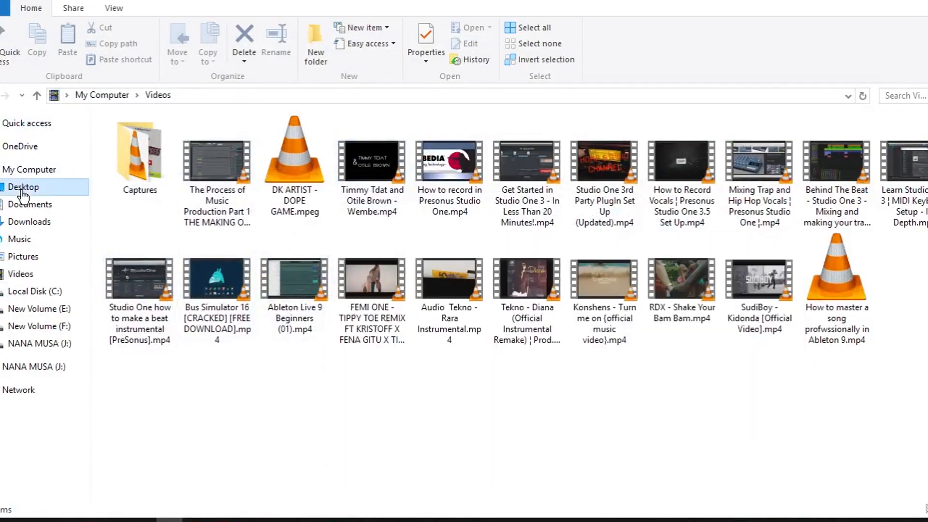
pyautogui.click(22, 189)
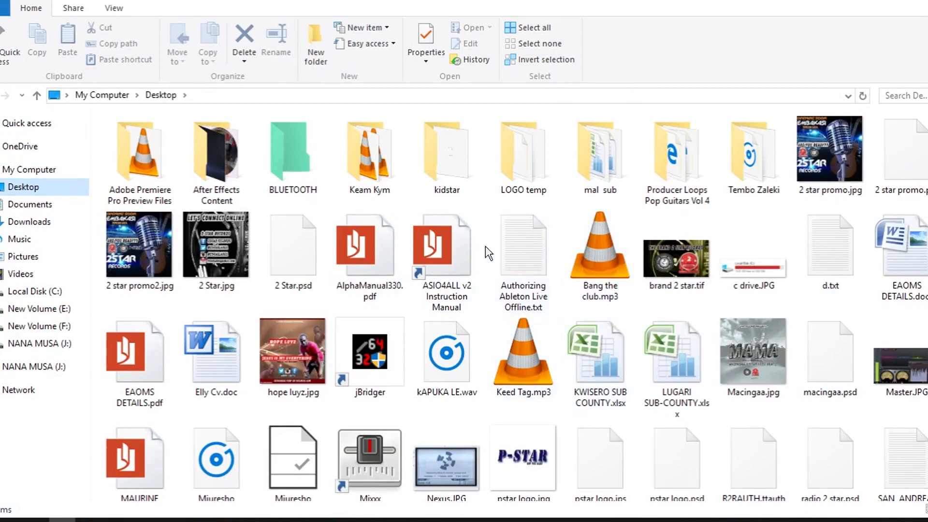
pyautogui.scroll(-2, 579, 323)
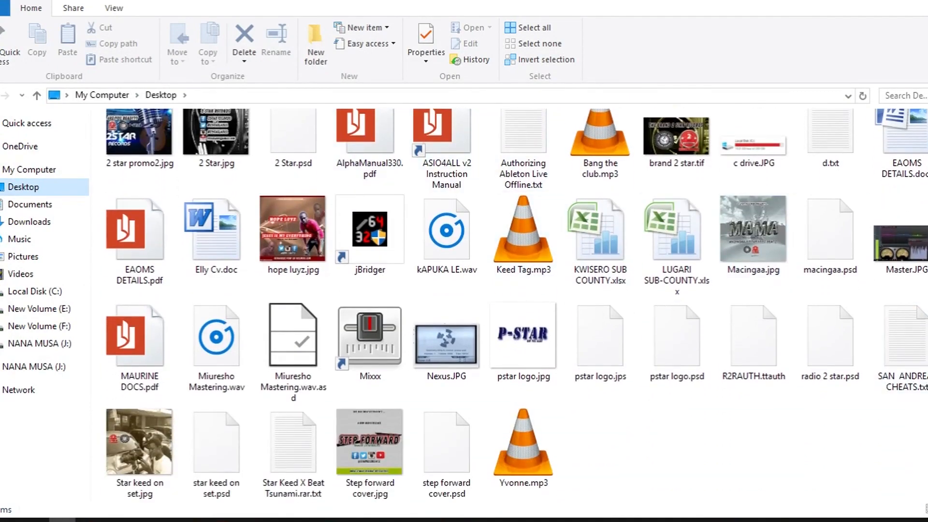
pyautogui.scroll(2, 724, 160)
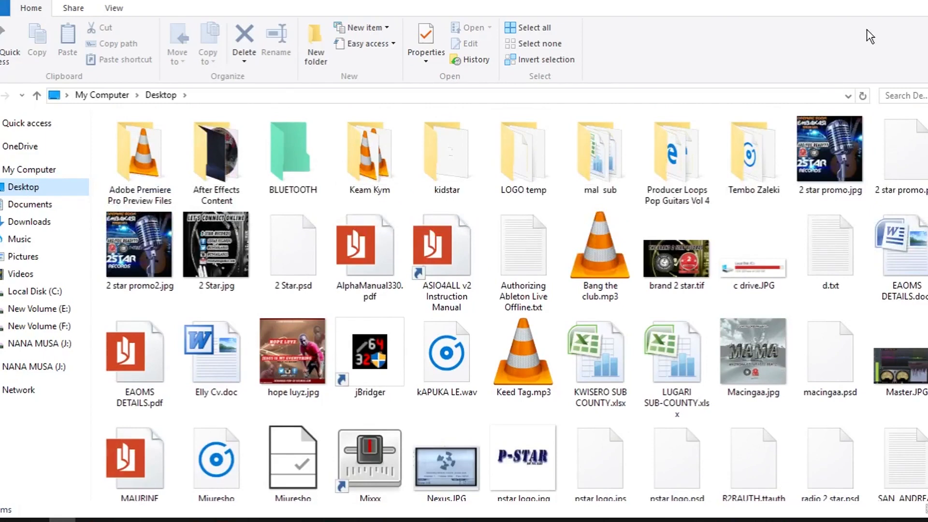
# Open the BLUETOOTH folder on the Desktop and search it for "mix".
pyautogui.doubleClick(289, 152)
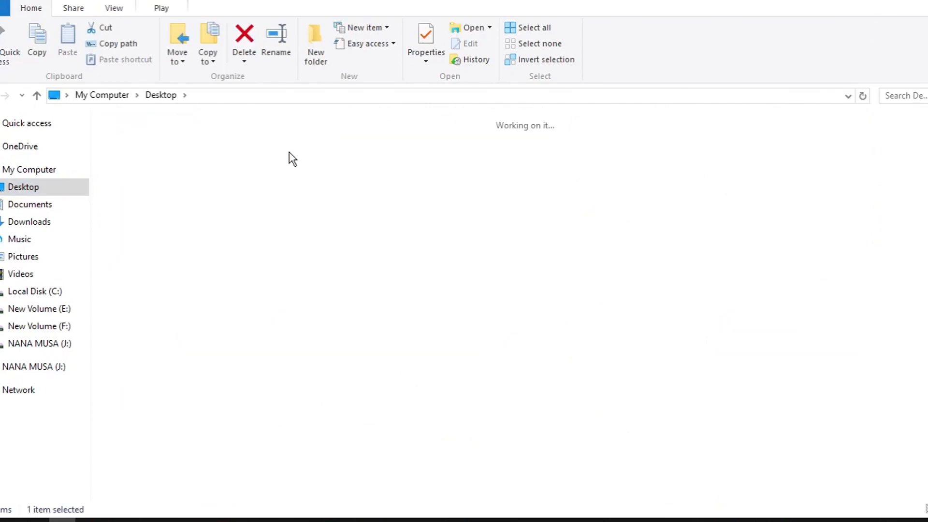
pyautogui.click(893, 95)
pyautogui.write('mi')
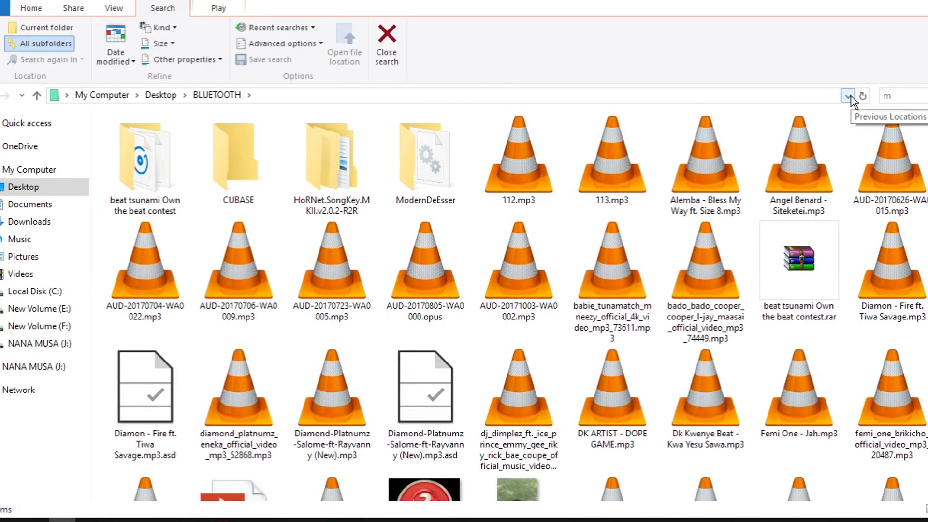
pyautogui.write('x')
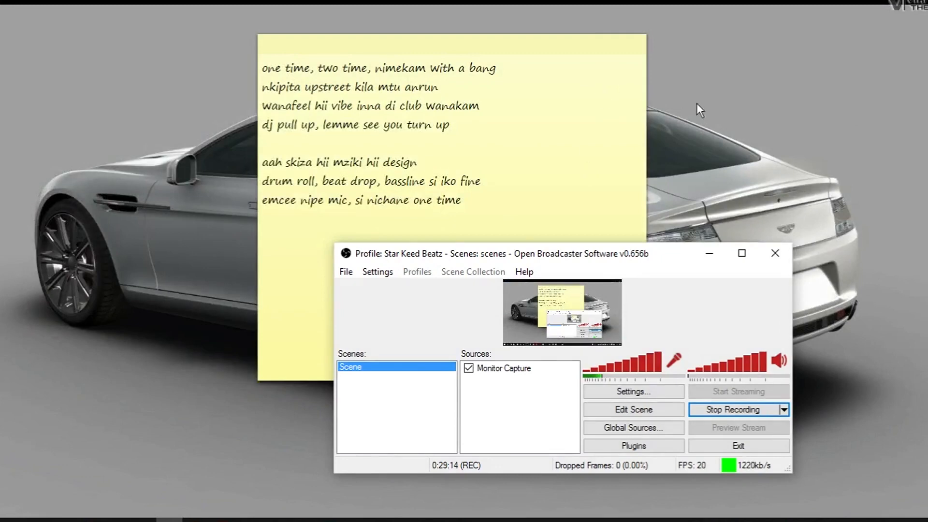
# Clear the remaining window off the Windows desktop and turn on the display of desktop icons.
pyautogui.click(676, 106)
pyautogui.click(700, 248)
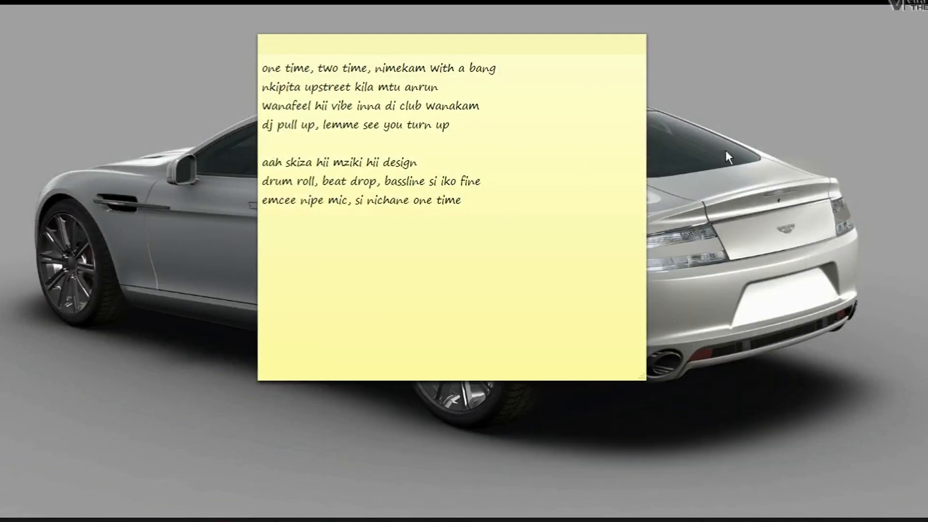
pyautogui.rightClick(718, 143)
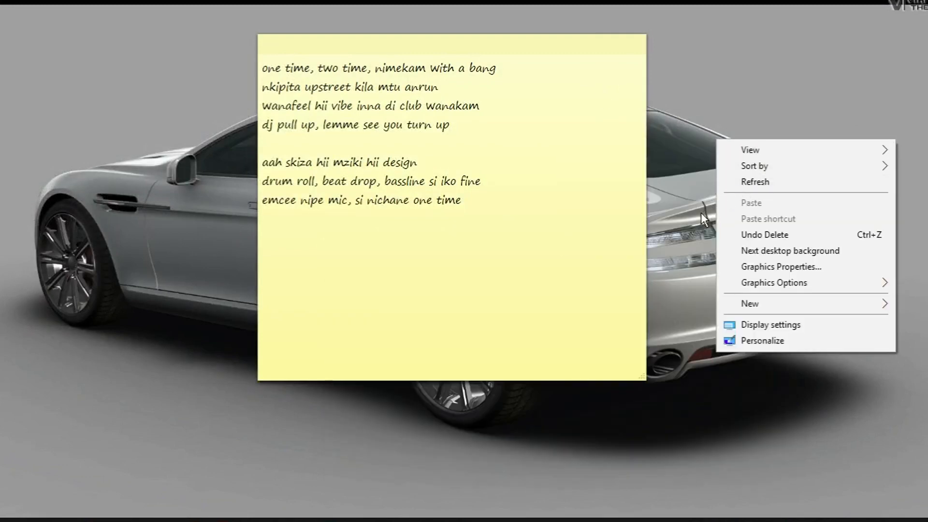
pyautogui.moveTo(755, 153)
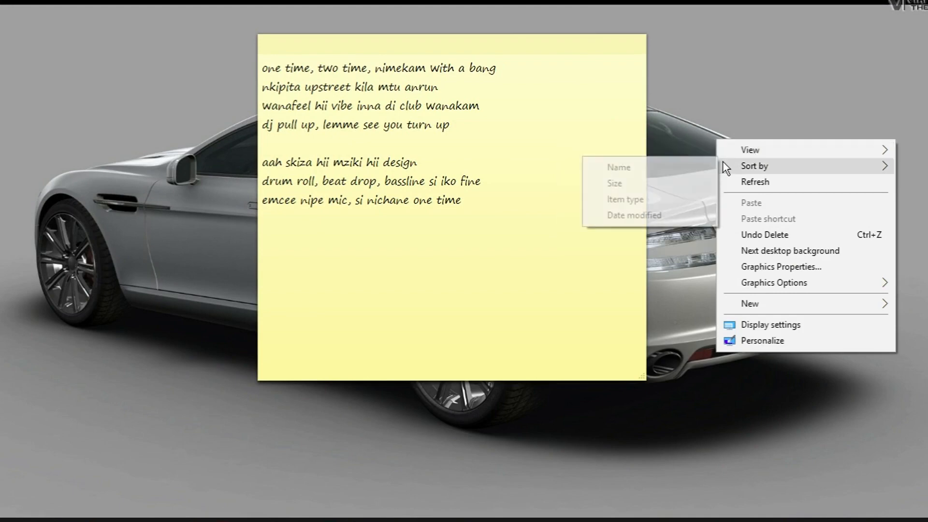
pyautogui.moveTo(725, 151)
pyautogui.click(672, 242)
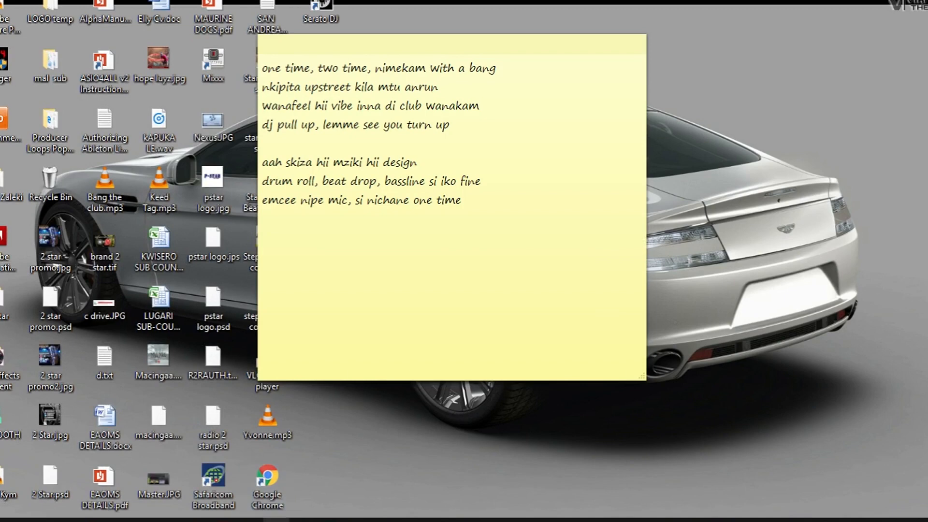
# Hide the sticky note covering the desktop icons.
pyautogui.click(116, 520)
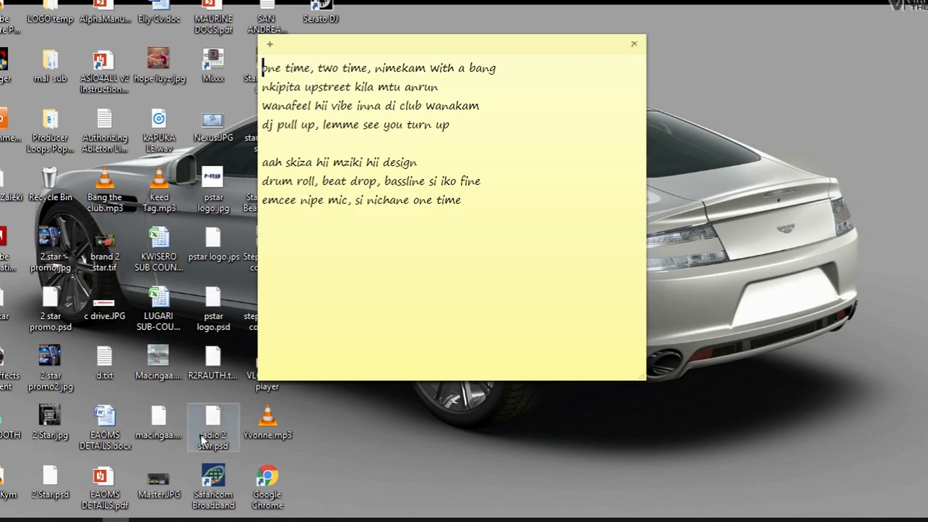
pyautogui.click(116, 520)
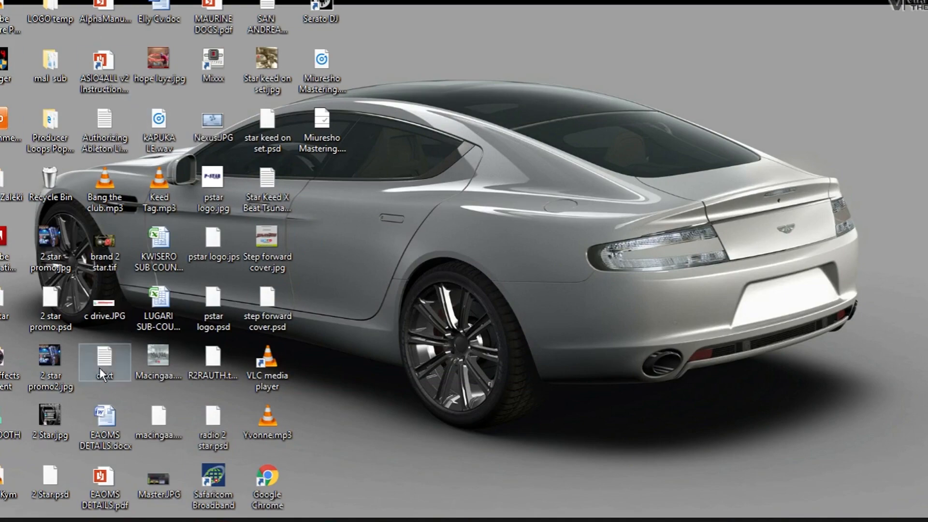
# Switch to Ableton Live and reopen the audio export to check its Desktop save location for the rendered WAV, leaving without saving.
pyautogui.click(410, 520)
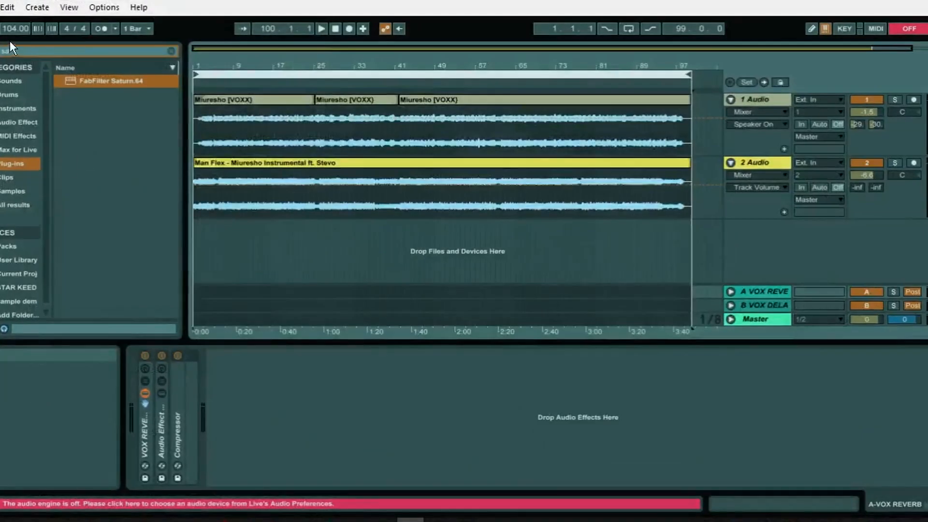
pyautogui.click(1, 7)
pyautogui.click(118, 211)
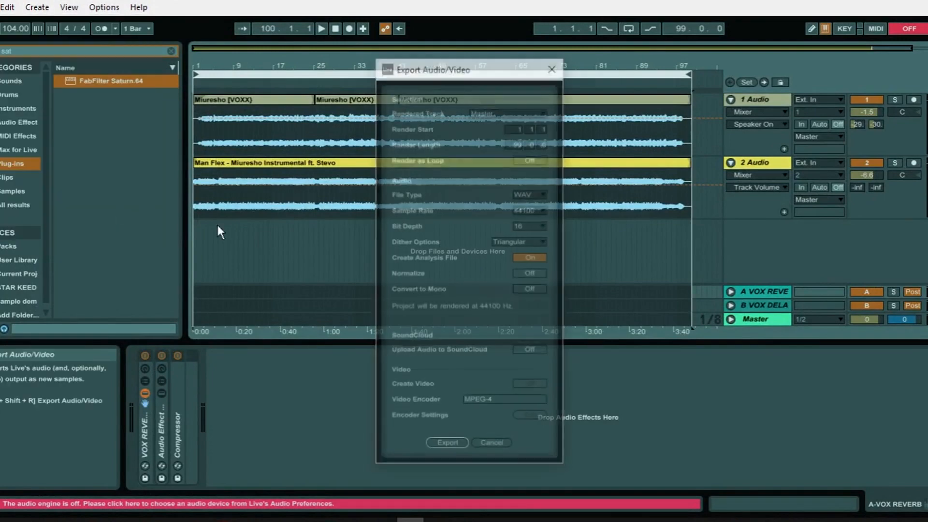
pyautogui.click(435, 445)
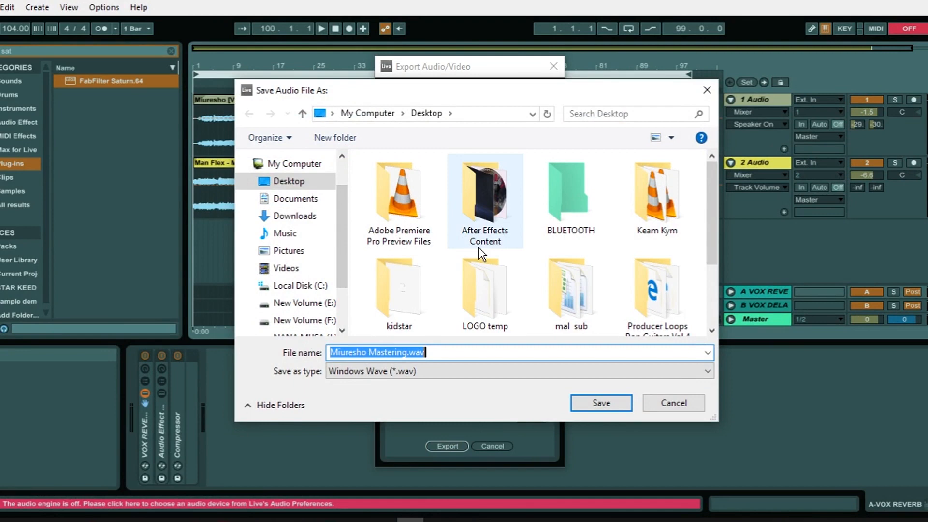
pyautogui.scroll(-2, 711, 218)
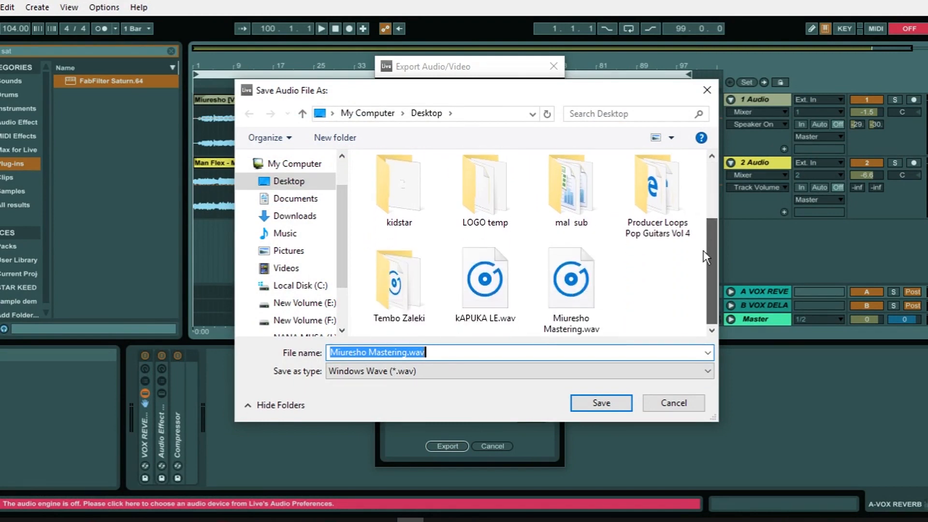
pyautogui.scroll(1, 708, 219)
pyautogui.scroll(-1, 700, 256)
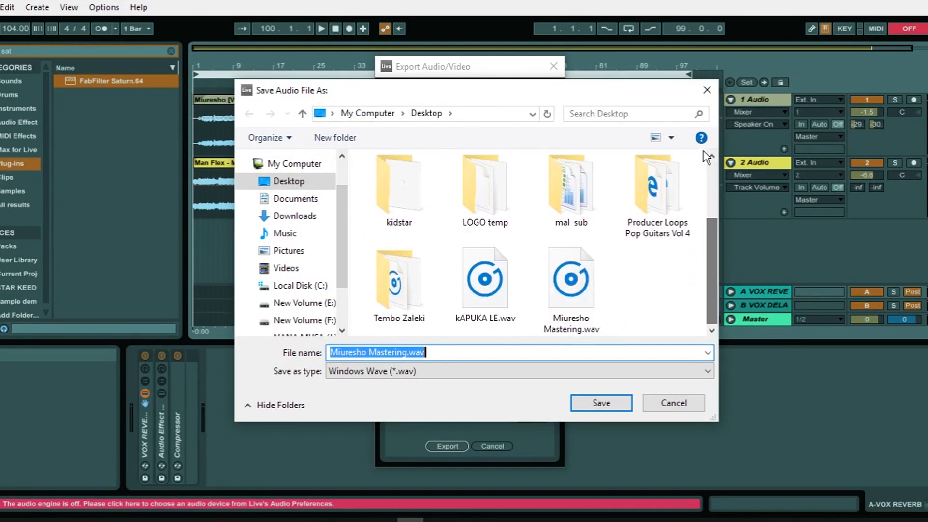
pyautogui.click(707, 91)
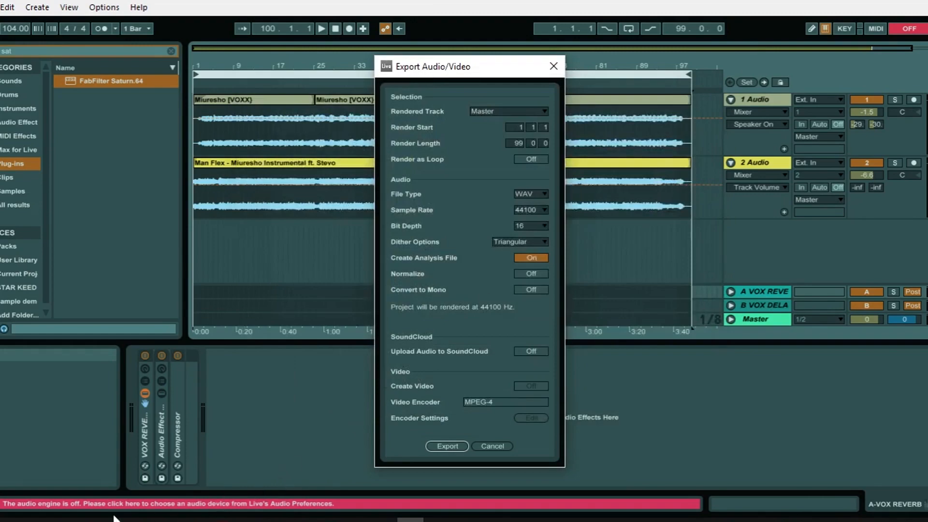
# Find Miuresho Mastering.wav in the Desktop folder using File Explorer and open it in Adobe Audition.
pyautogui.click(63, 520)
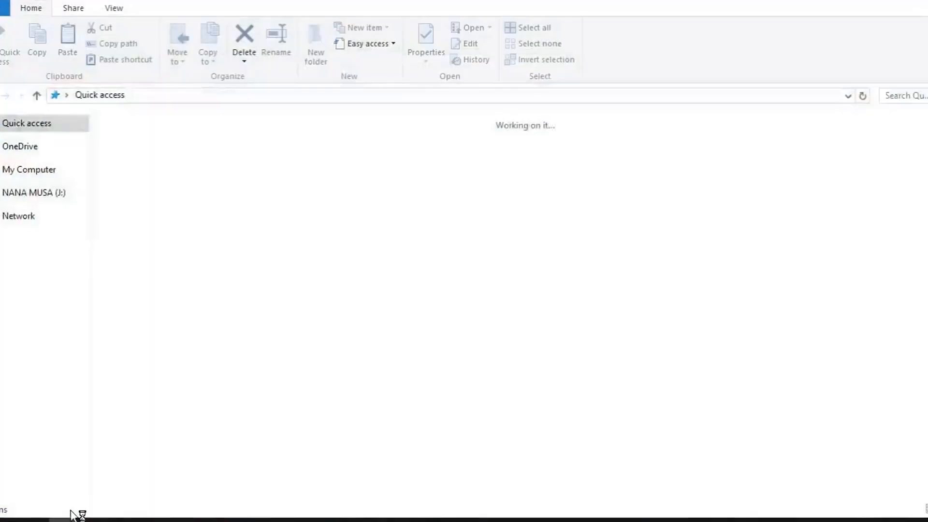
pyautogui.click(25, 189)
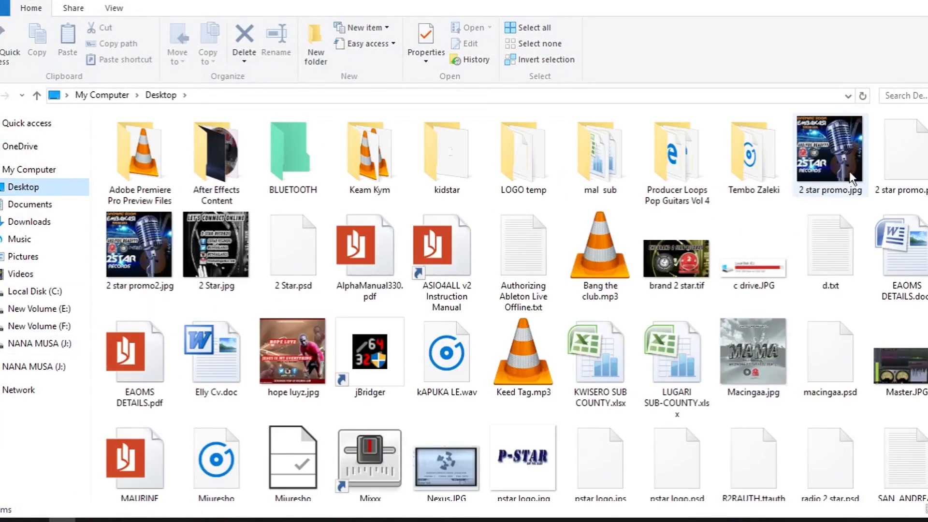
pyautogui.scroll(-3, 516, 305)
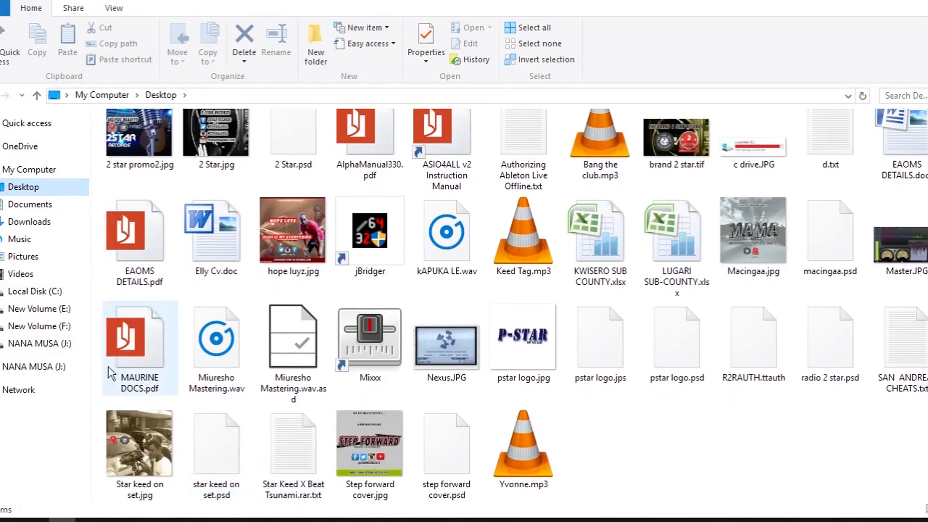
pyautogui.click(216, 338)
pyautogui.rightClick(208, 333)
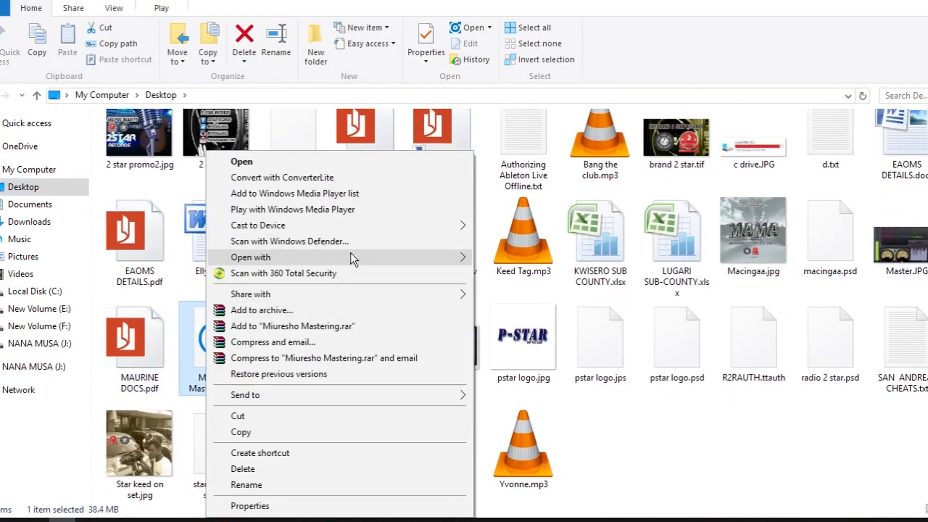
pyautogui.moveTo(435, 259)
pyautogui.click(518, 274)
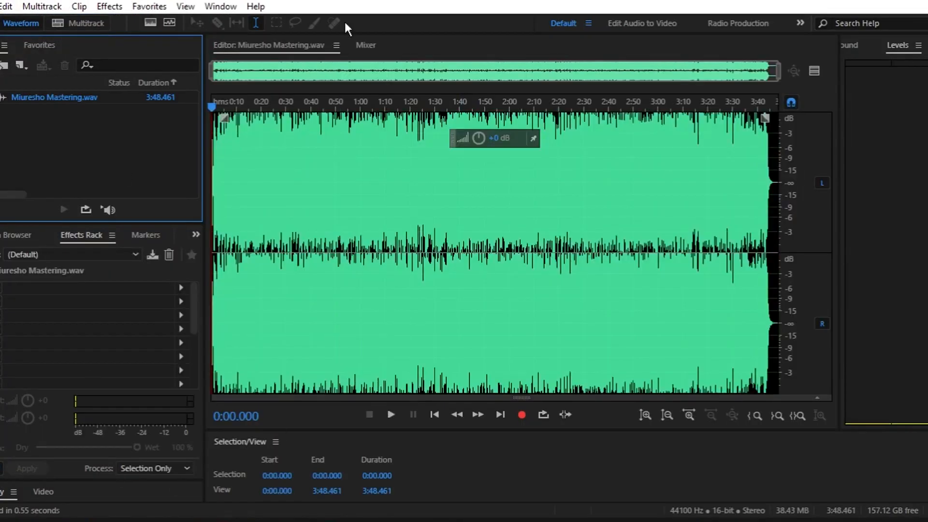
# Enlarge the waveform editor and play the exported master from the beginning for about 17 seconds.
pyautogui.click(320, 63)
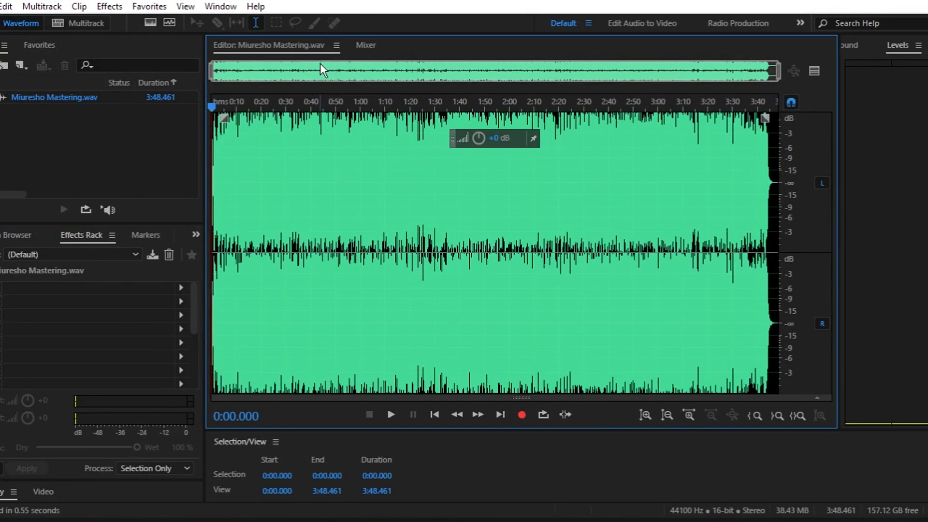
pyautogui.press('`')
pyautogui.press('space')
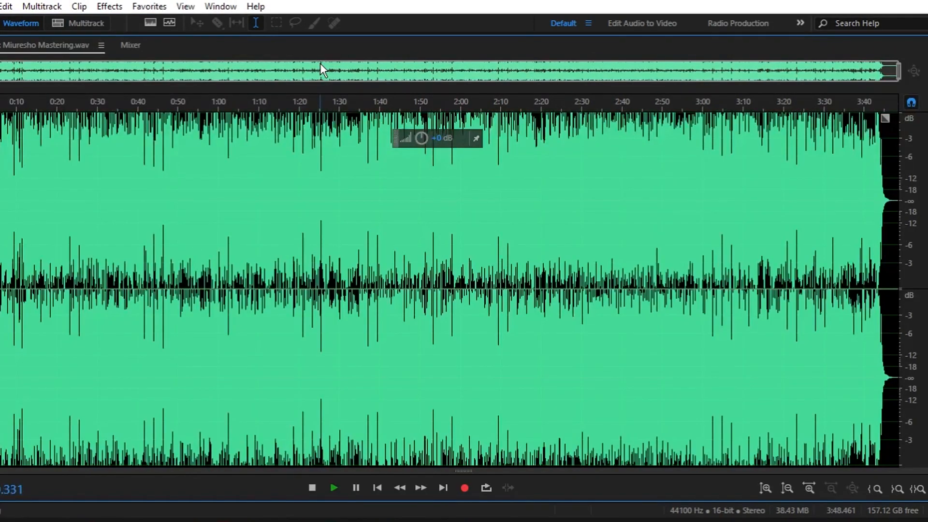
pyautogui.press('space')
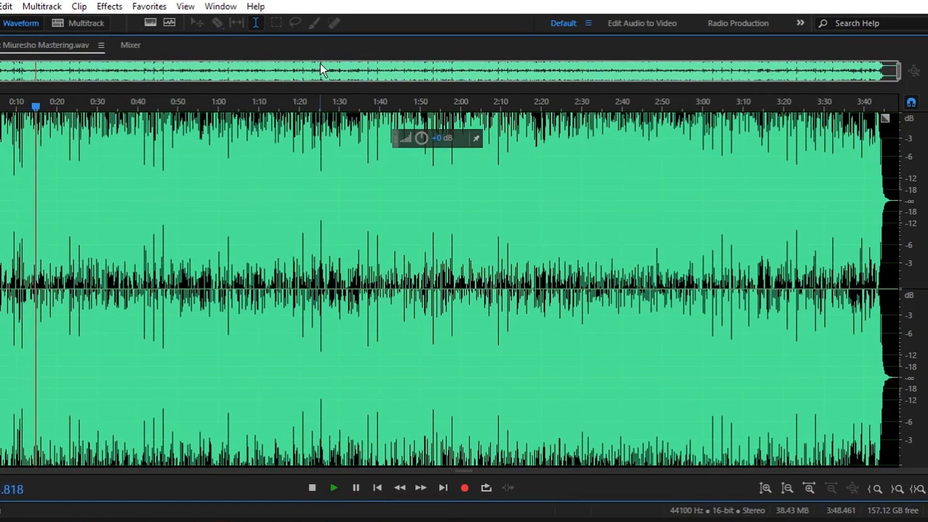
pyautogui.press('space')
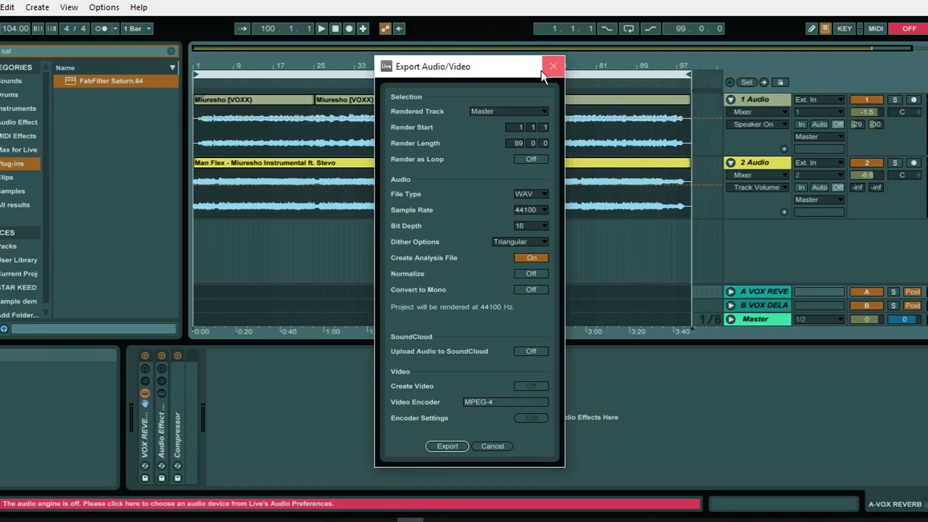
# Switch to Ableton Live, dismiss the export settings and set the instrumental track's volume to -4.0 dB.
pyautogui.click(553, 67)
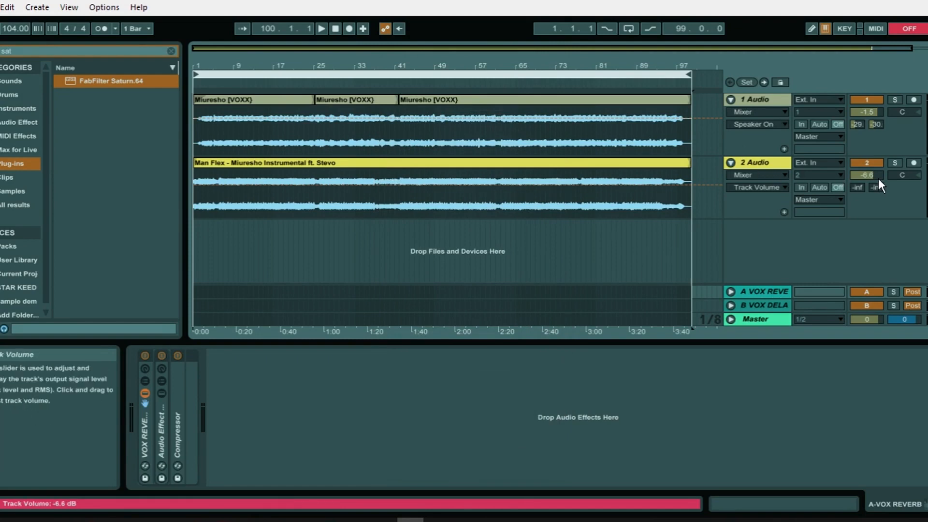
pyautogui.moveTo(866, 178); pyautogui.dragTo(866, 171)
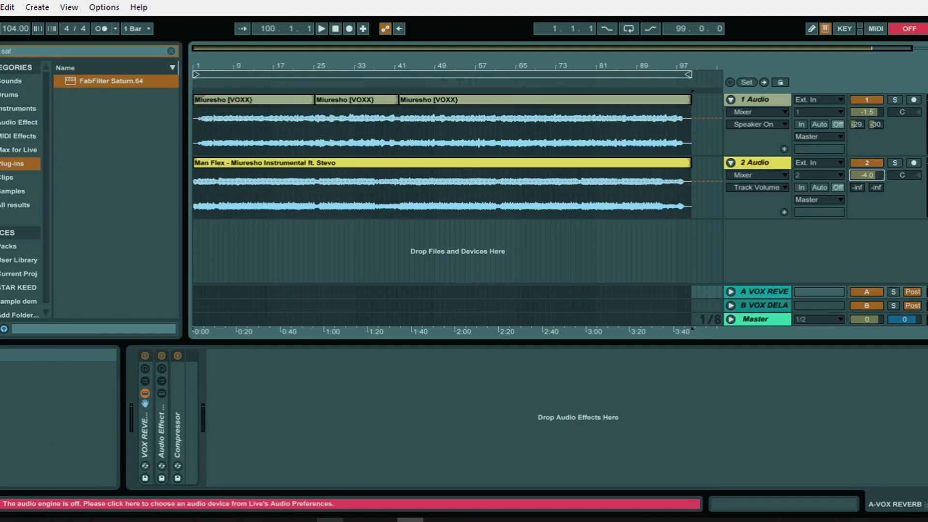
# Return to Adobe Audition and replay the opening seconds of the master to examine its waveform and output levels.
pyautogui.click(330, 520)
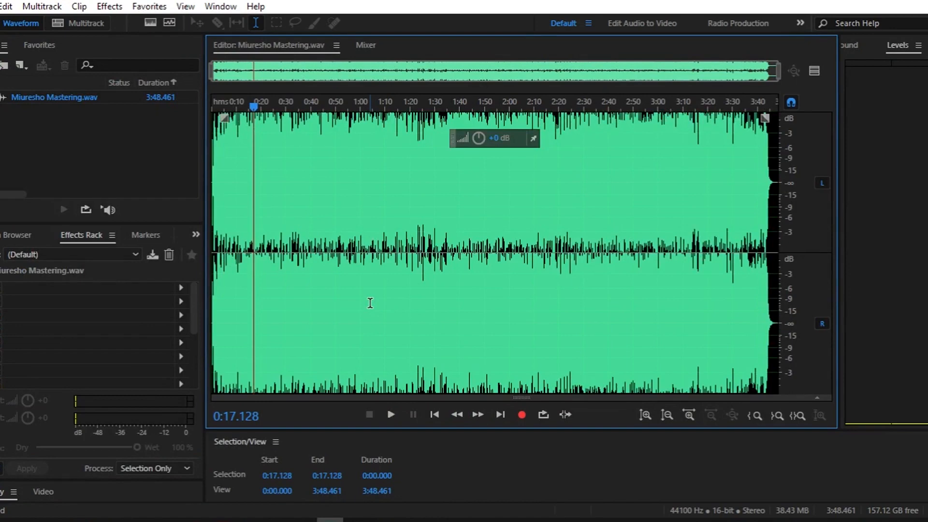
pyautogui.moveTo(254, 106); pyautogui.dragTo(221, 103)
pyautogui.press('space')
pyautogui.press('space')
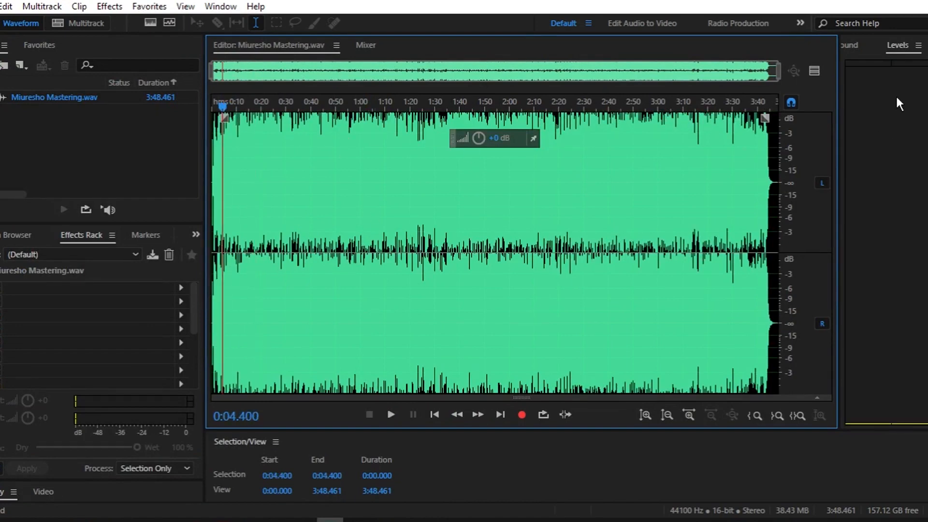
pyautogui.moveTo(223, 105); pyautogui.dragTo(196, 94)
pyautogui.press('space')
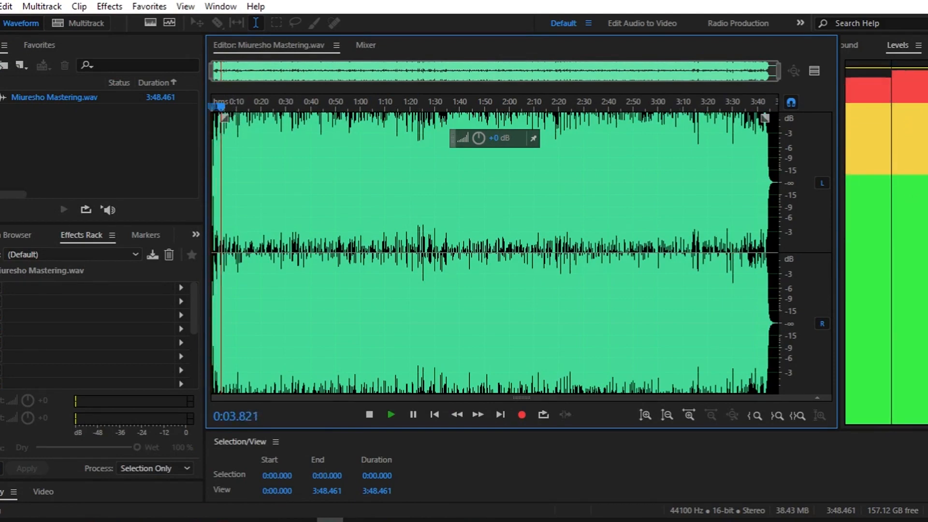
pyautogui.press('space')
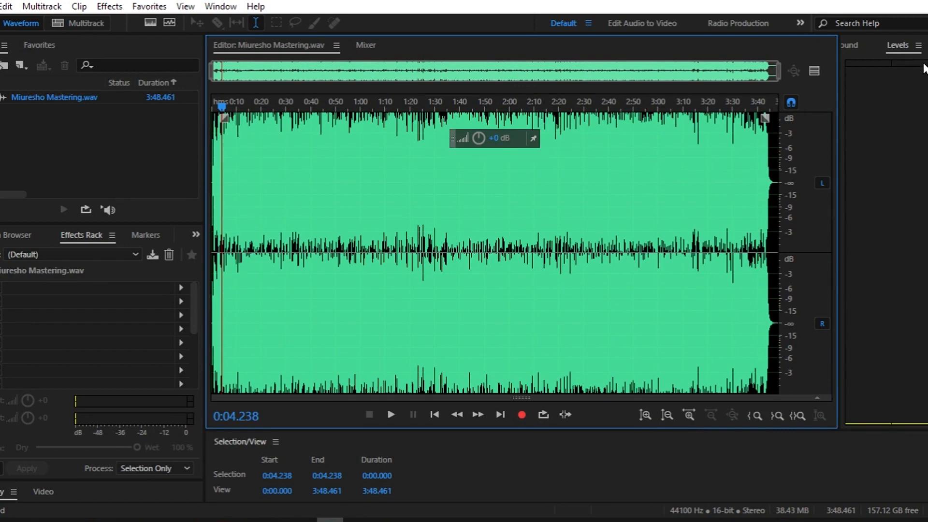
pyautogui.press('space')
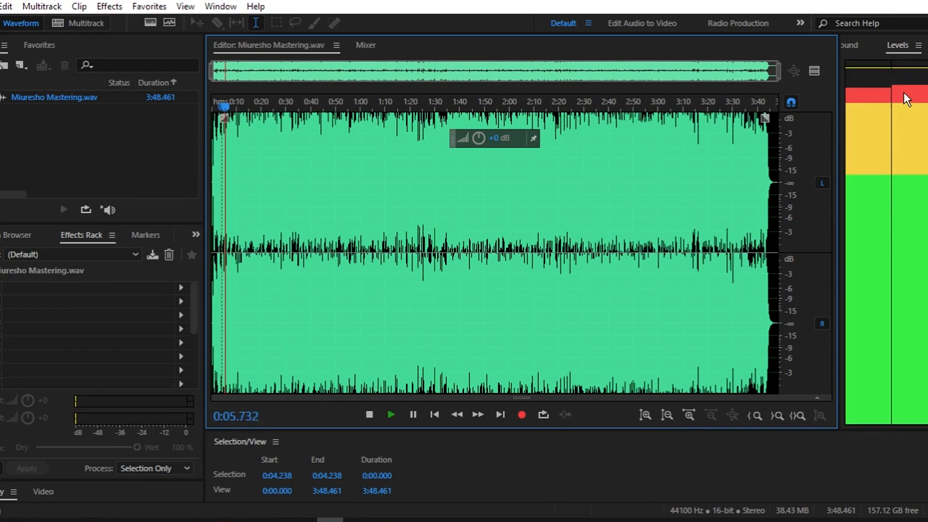
pyautogui.press('space')
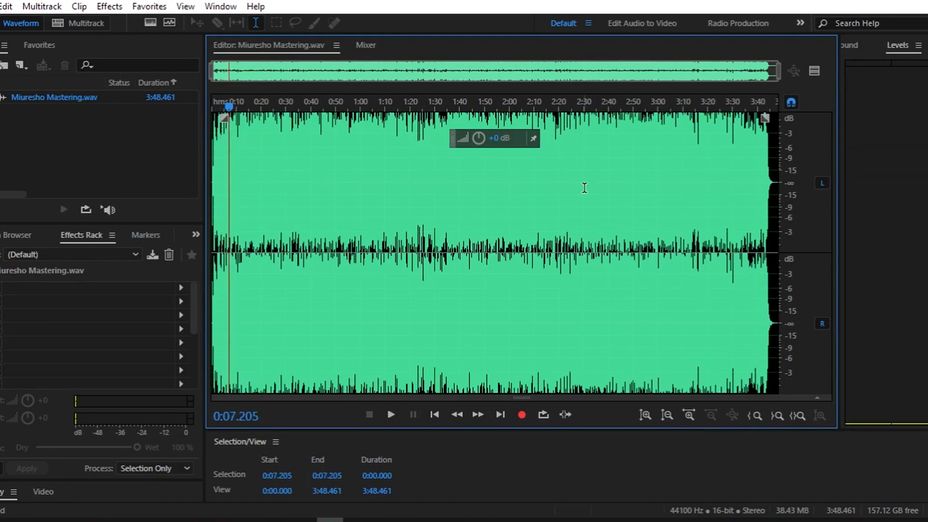